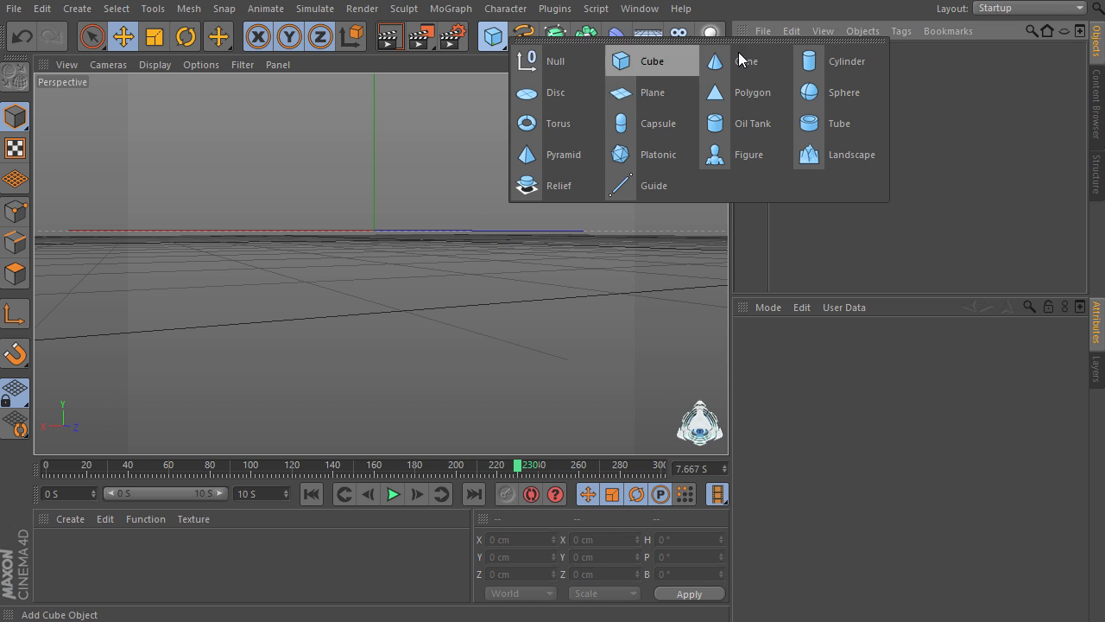
- Add a sphere at the origin and set its radius to 55 cm
click(810, 93)
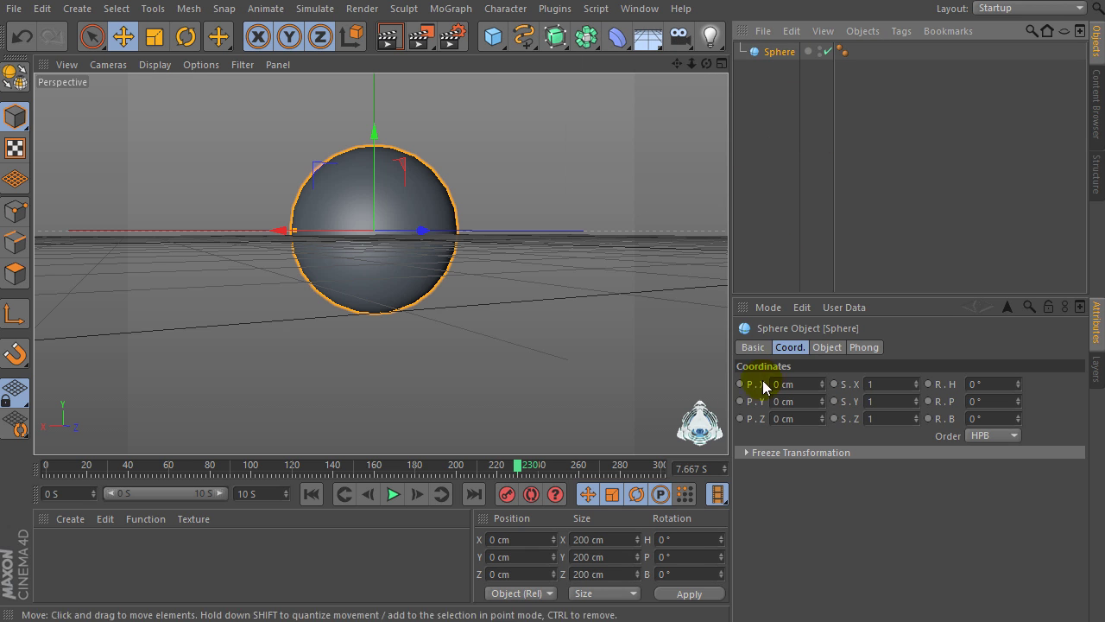
click(820, 347)
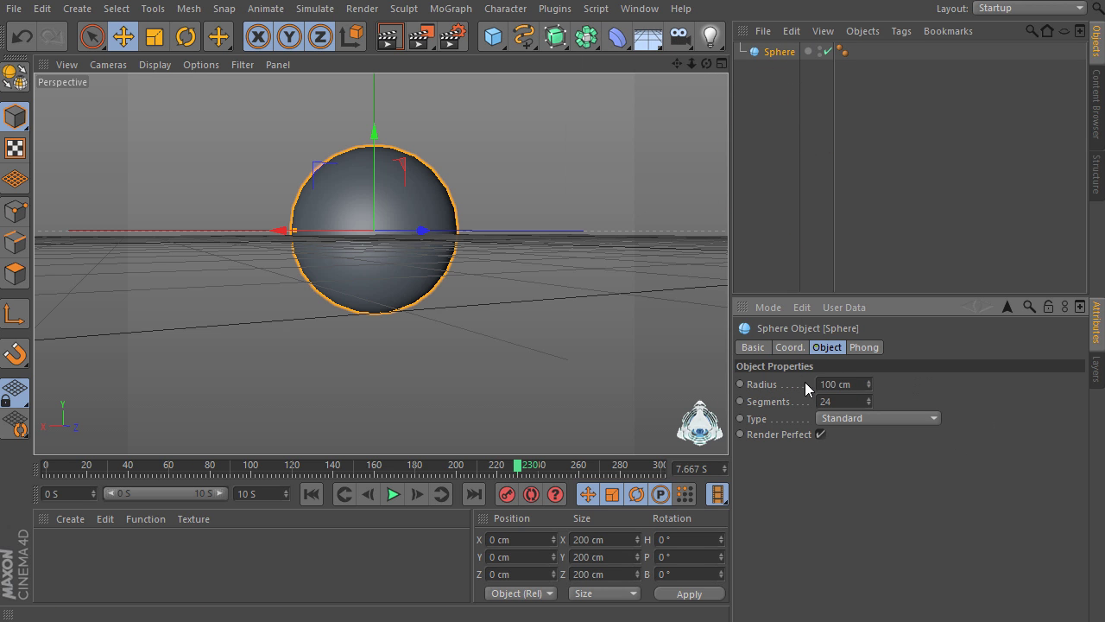
double_click(834, 384)
text(55)
key(Return)
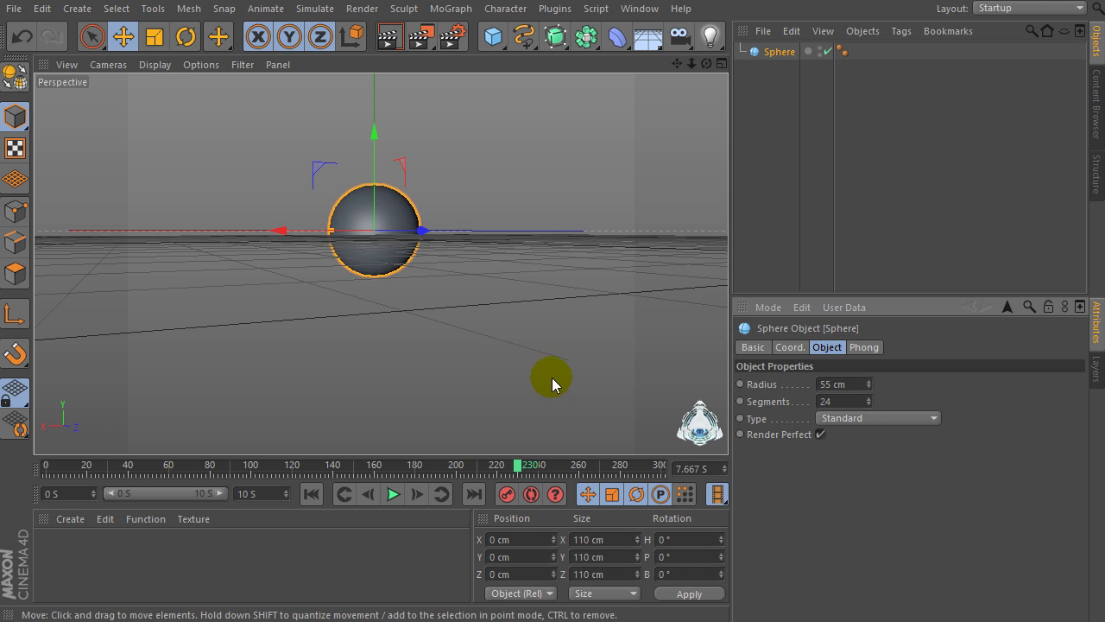
- Add a second sphere with a radius of 50 cm and move it to about 132 cm on X
click(491, 38)
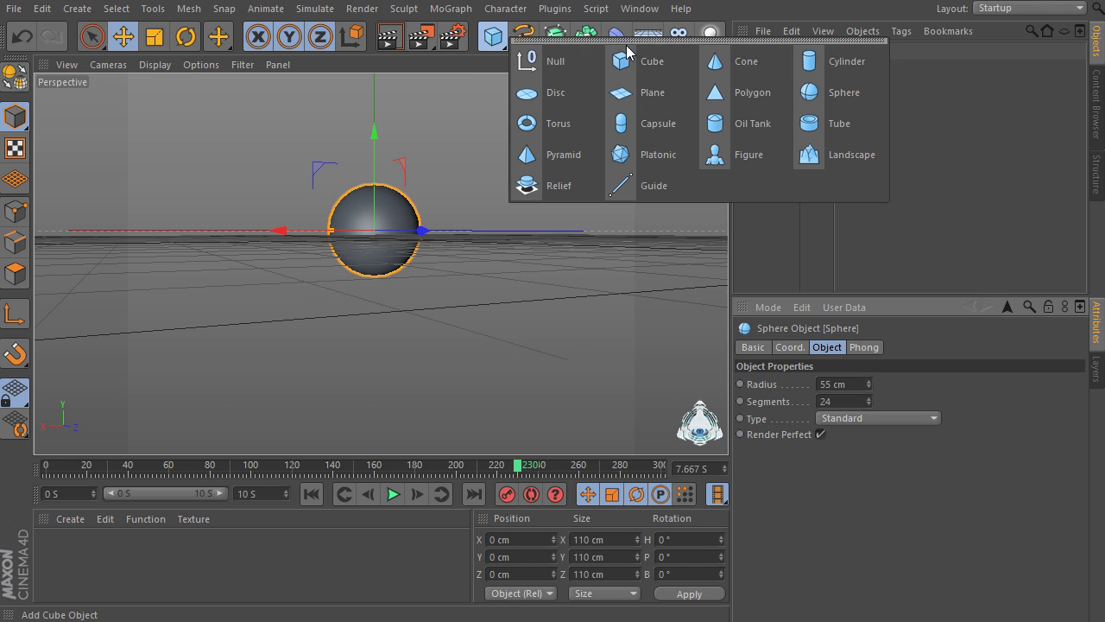
click(826, 93)
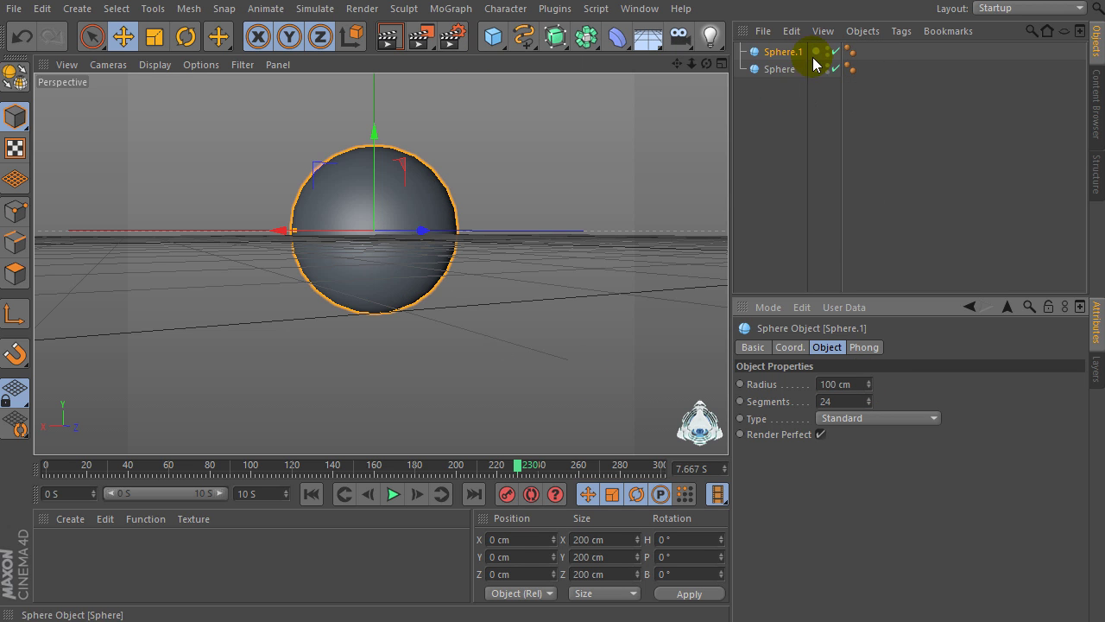
double_click(857, 384)
text(50)
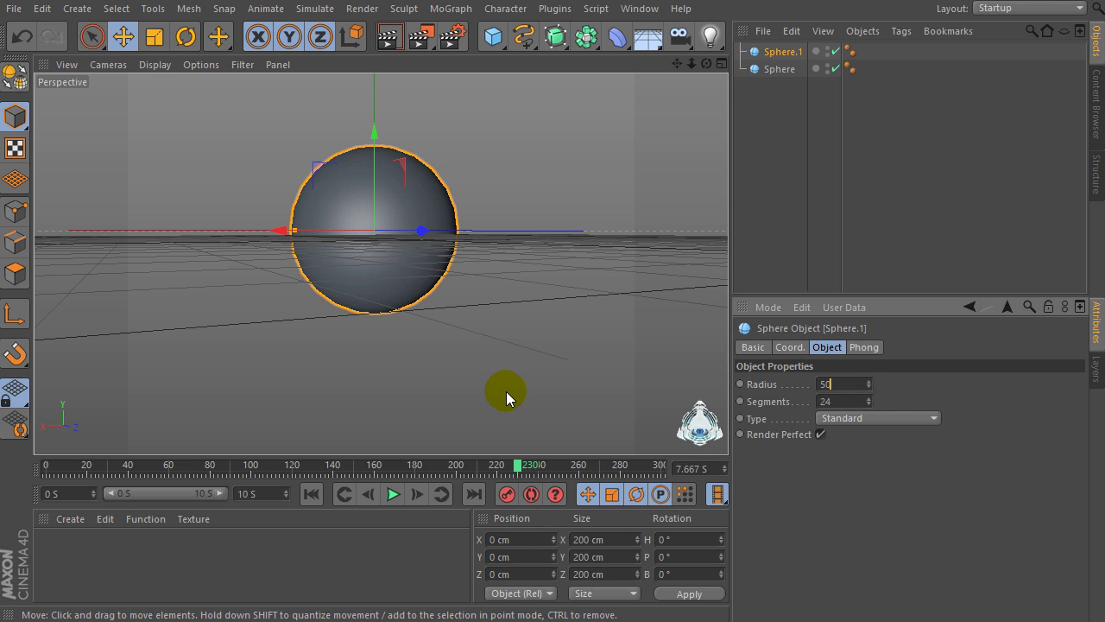
key(Return)
drag(381, 233, 162, 256)
- Add a third sphere with a radius of 45 cm and move it along negative X, opposite the second sphere
click(493, 39)
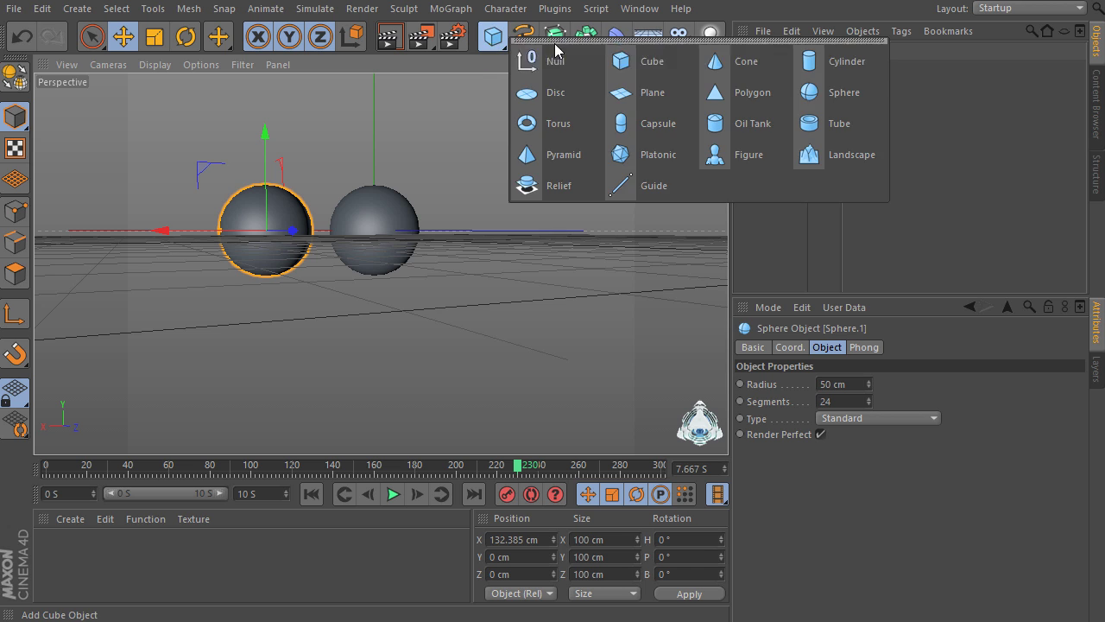
click(826, 94)
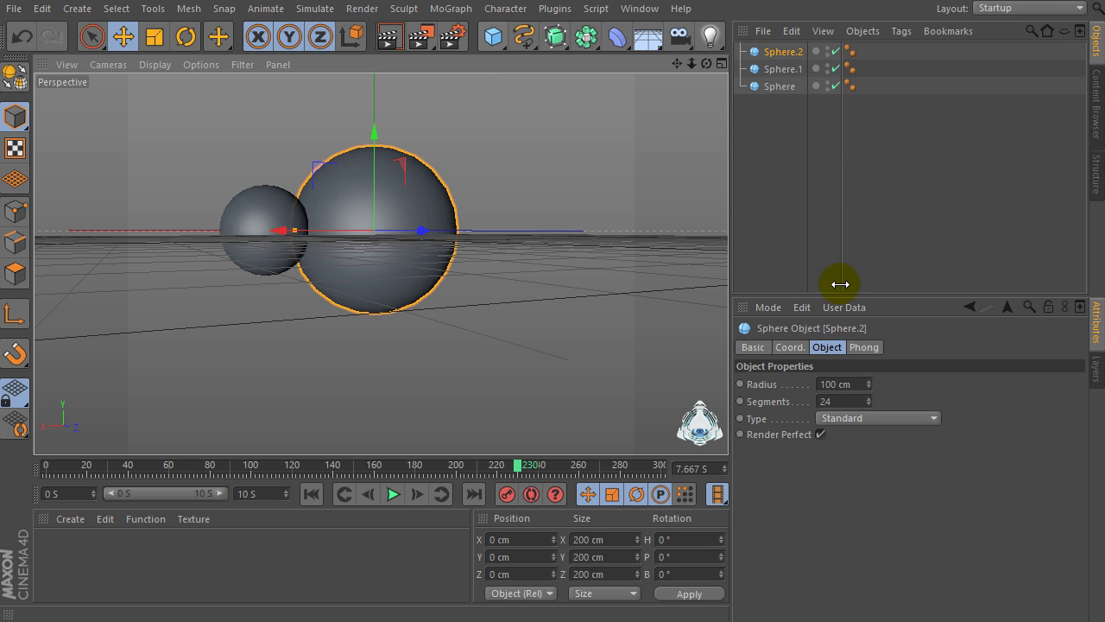
click(860, 385)
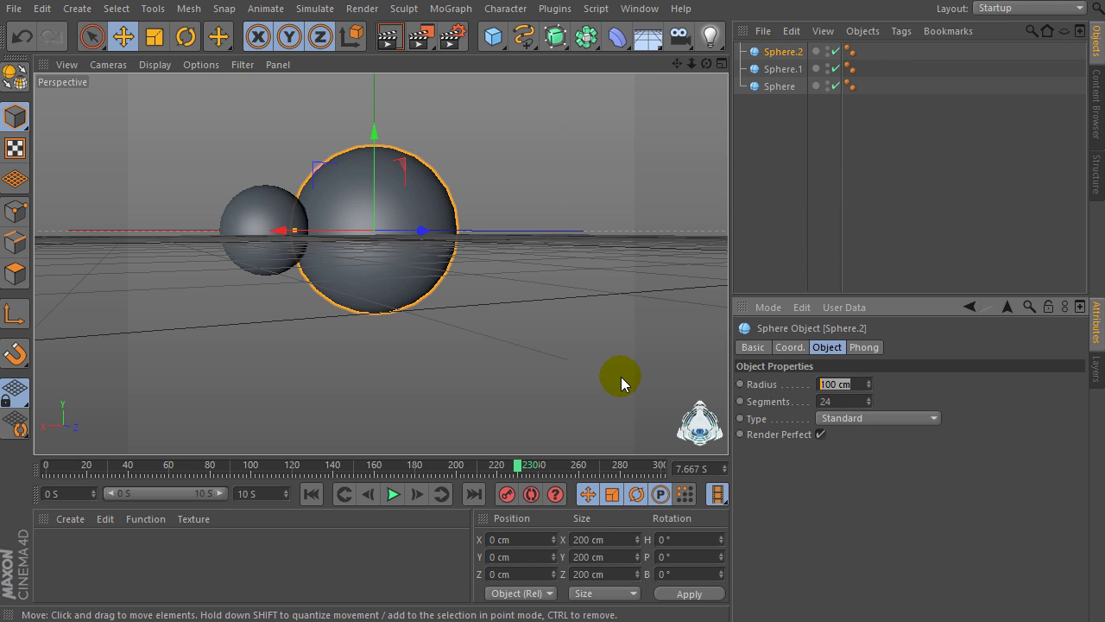
key(Return)
drag(302, 233, 412, 252)
drag(827, 183, 727, 199)
- Add three nulls and nest one sphere in each: Sphere.1 in Null.2, Sphere.2 in Null.1 and Sphere in Null
click(492, 37)
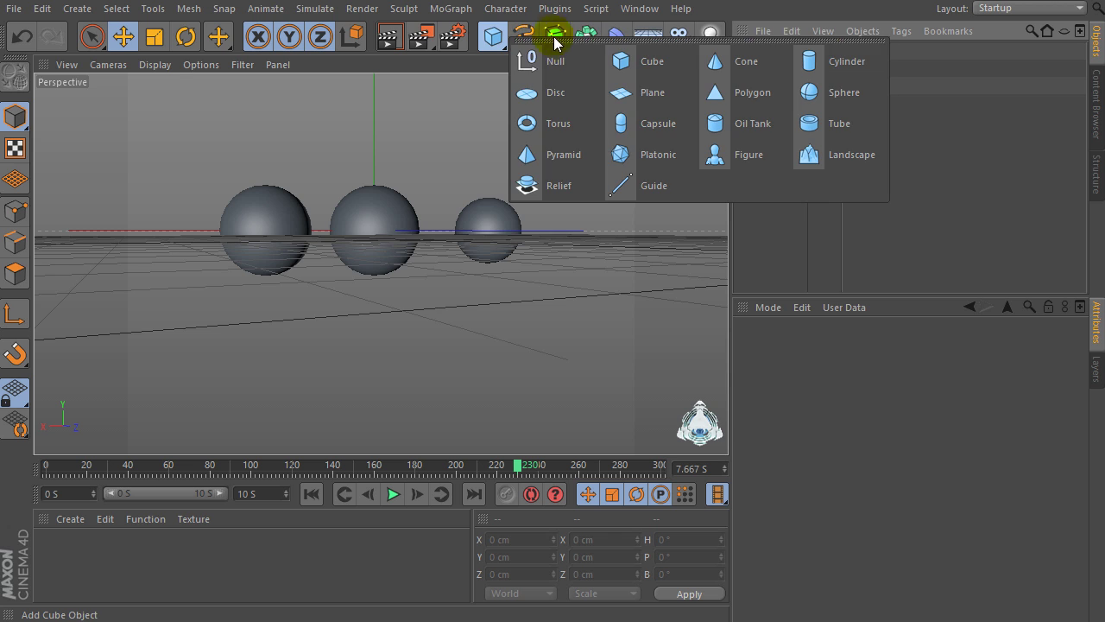
click(545, 65)
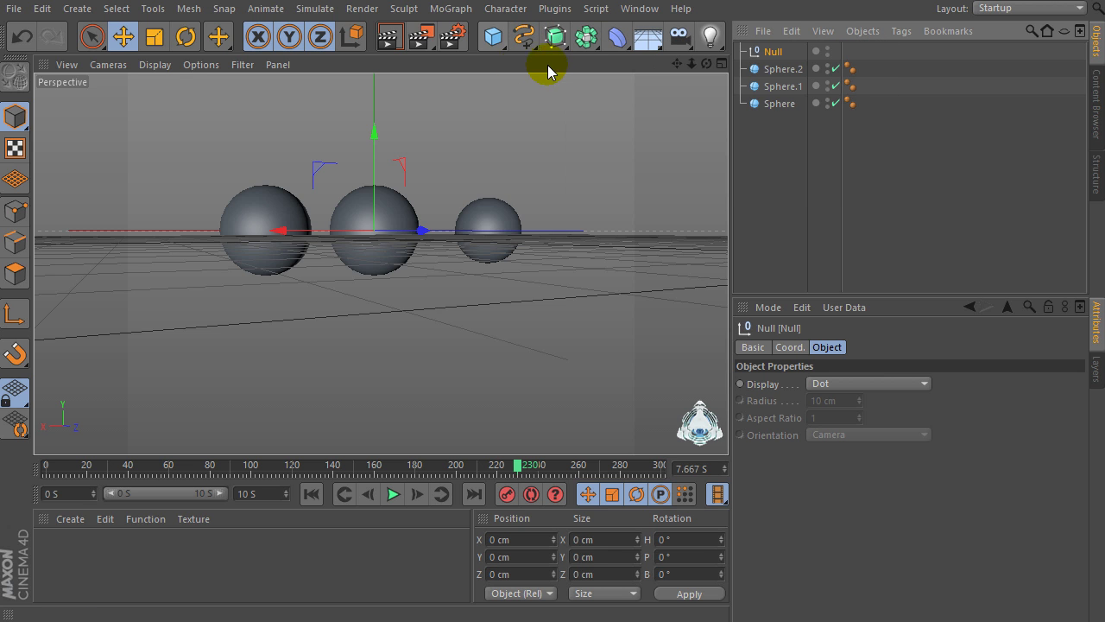
click(494, 38)
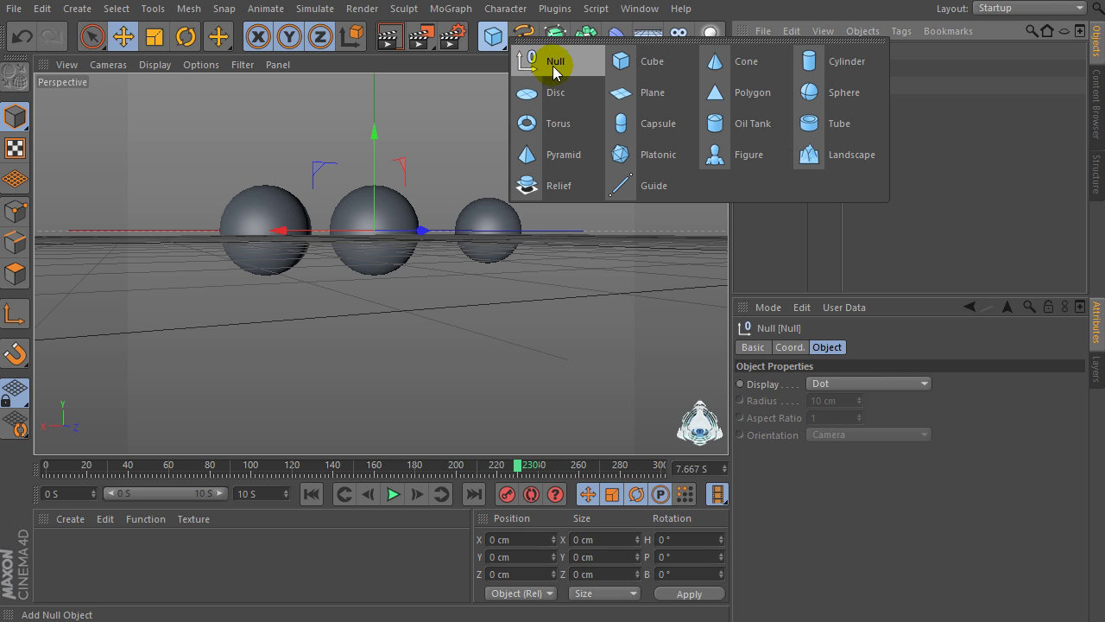
click(553, 65)
click(492, 37)
click(559, 66)
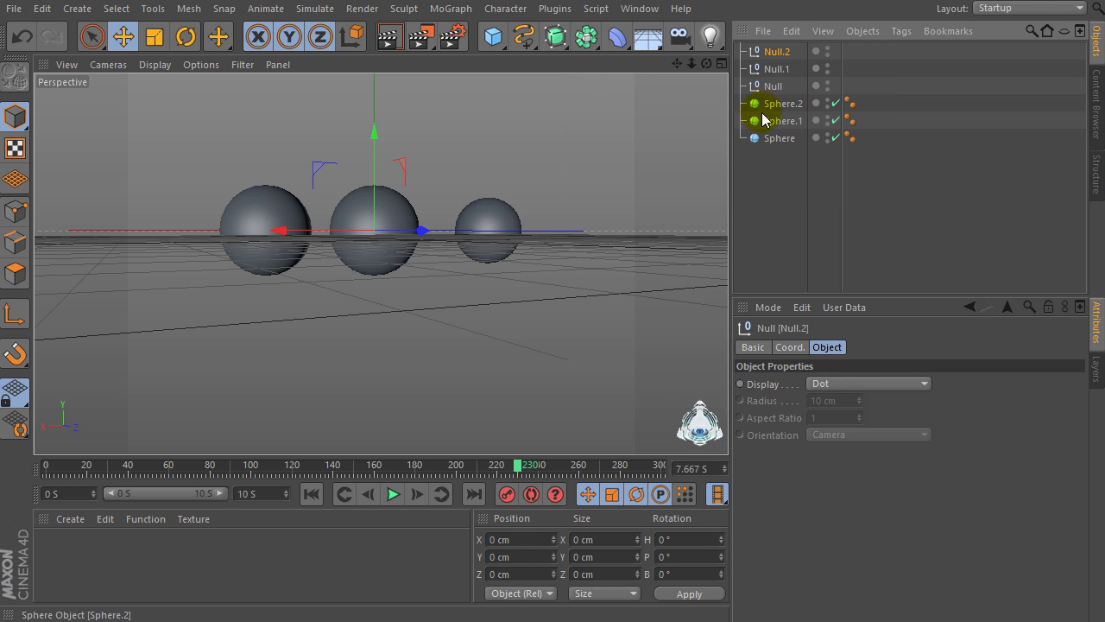
mouse_move(765, 59)
mouse_down()
mouse_move(767, 88)
mouse_move(774, 57)
mouse_up()
key(ctrl+a)
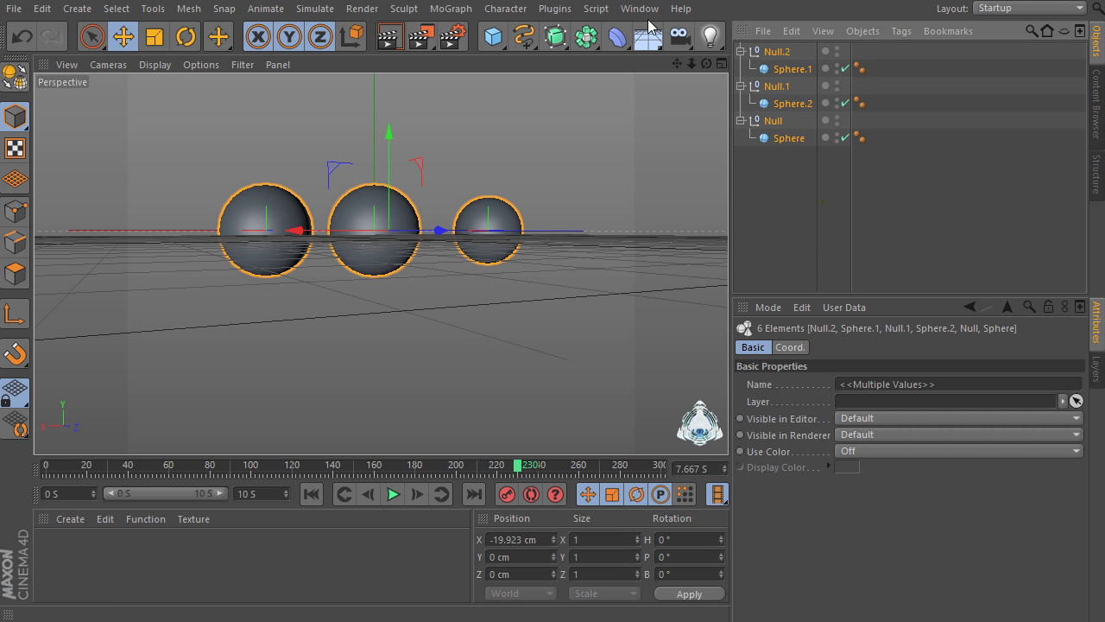
- Add a Metaball object and place all three nulls with their spheres inside it
drag(701, 69, 379, 264)
drag(688, 64, 461, 154)
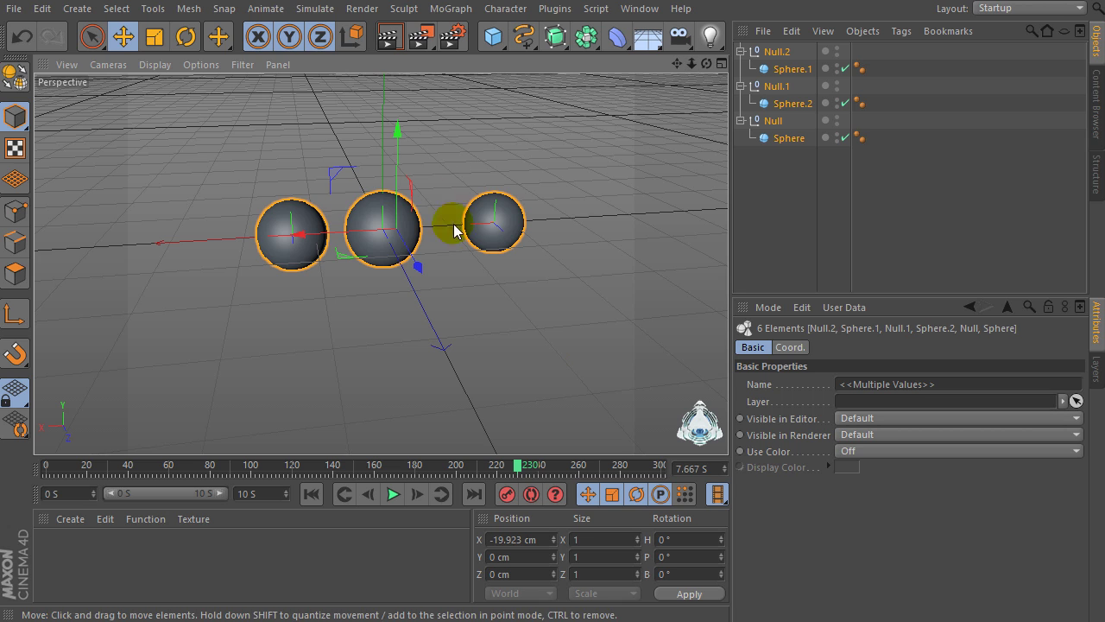
drag(593, 43, 661, 131)
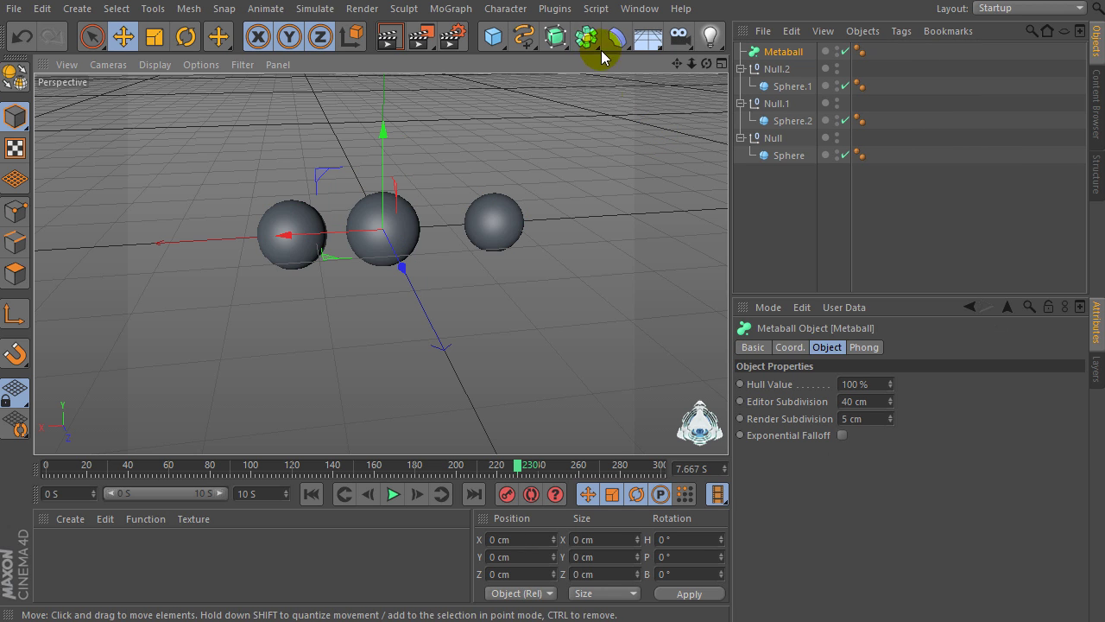
drag(848, 197, 731, 65)
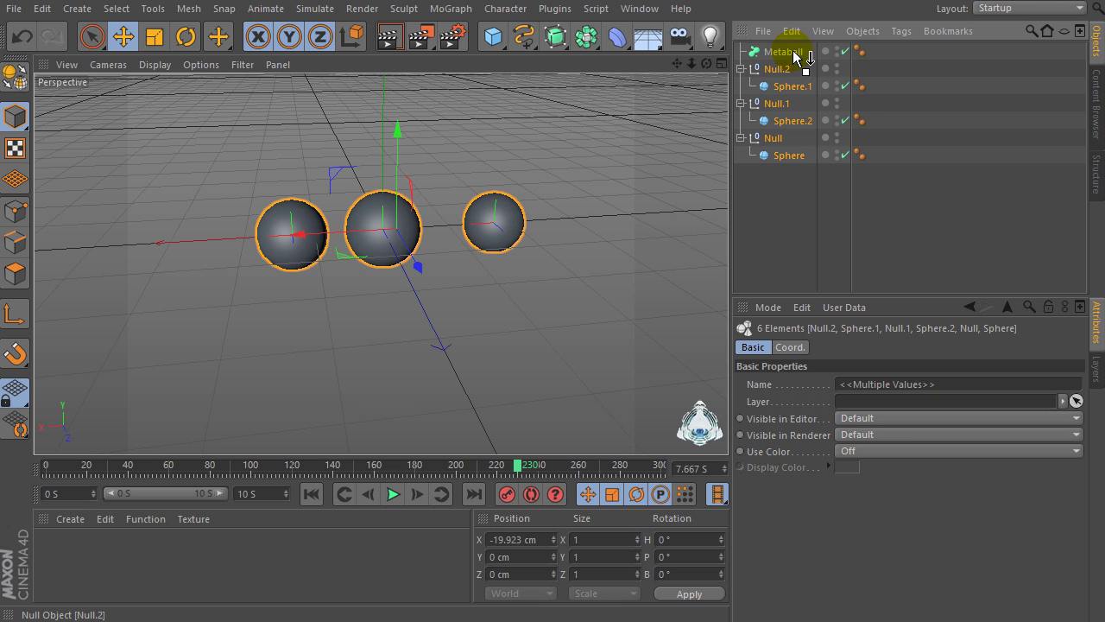
drag(793, 50, 792, 51)
- Set the Metaball's hull value to 115 %, editor subdivision to 10 cm and render subdivision to 1 cm
click(803, 55)
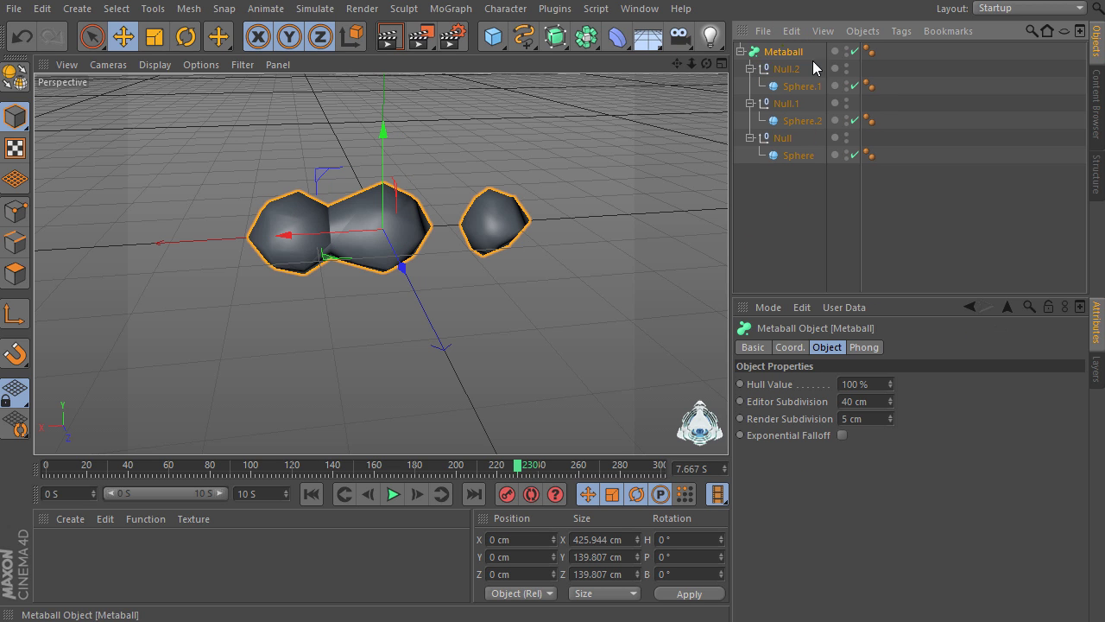
click(872, 382)
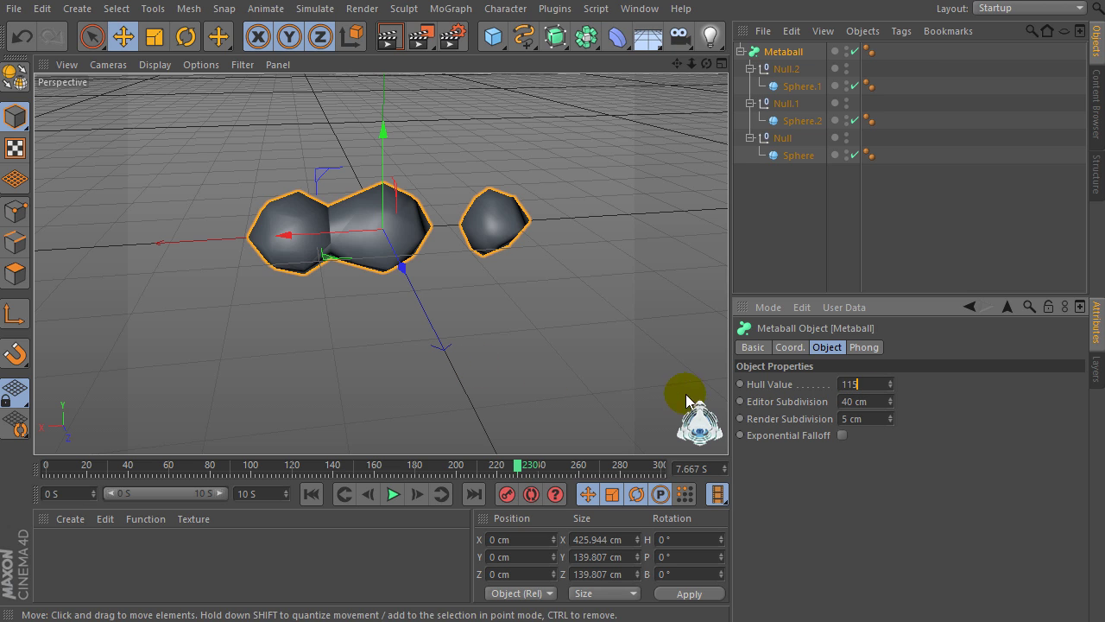
text(115)
key(Return)
click(883, 382)
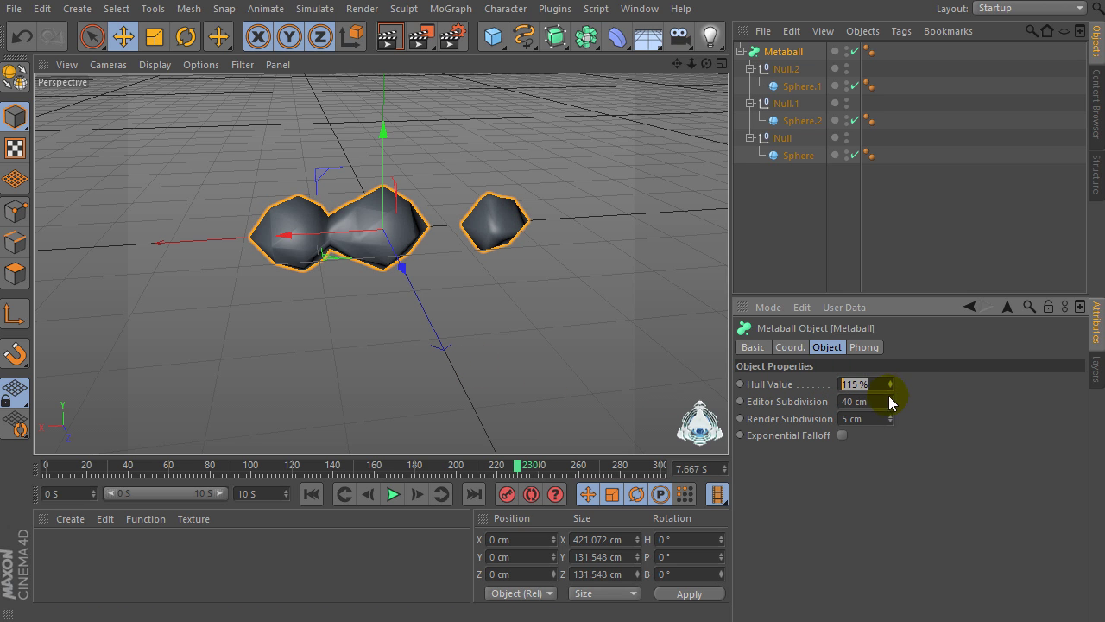
text(10)
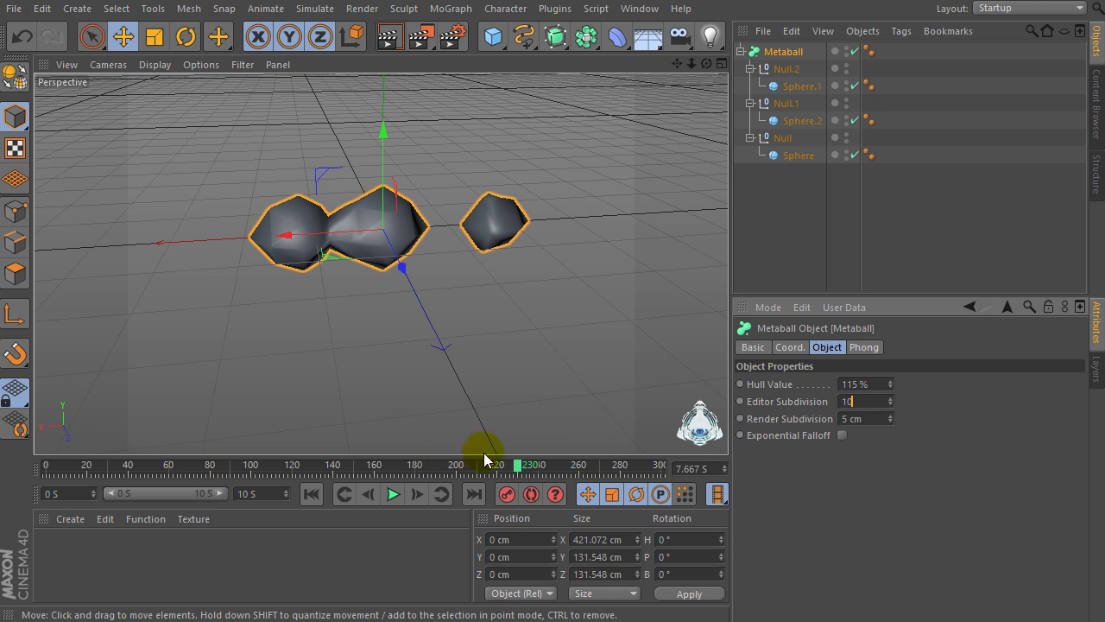
key(Return)
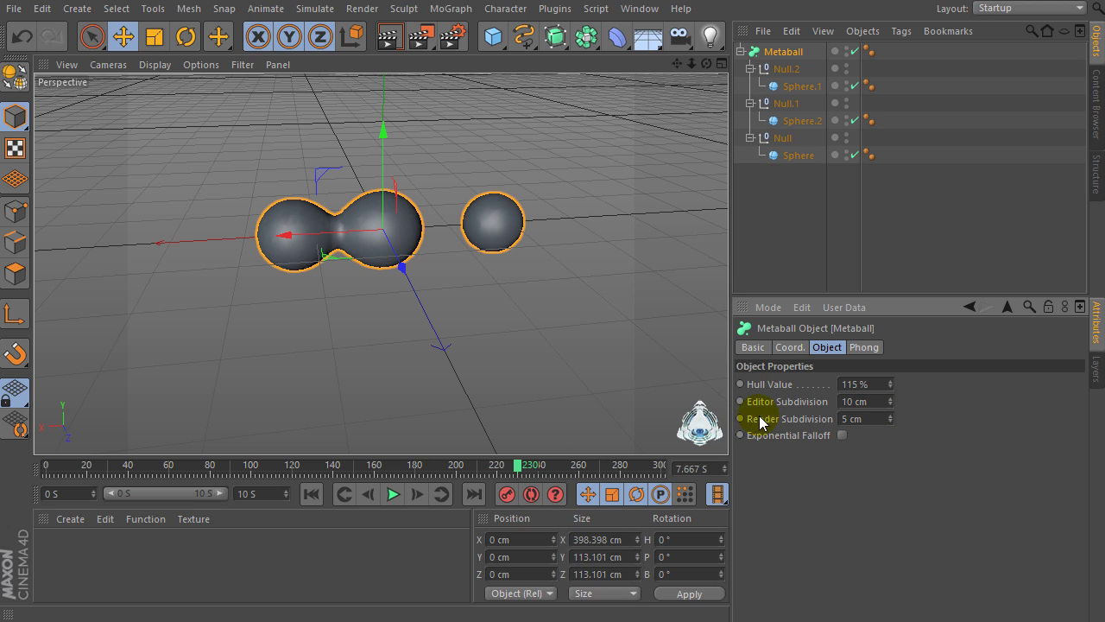
text(1)
key(Return)
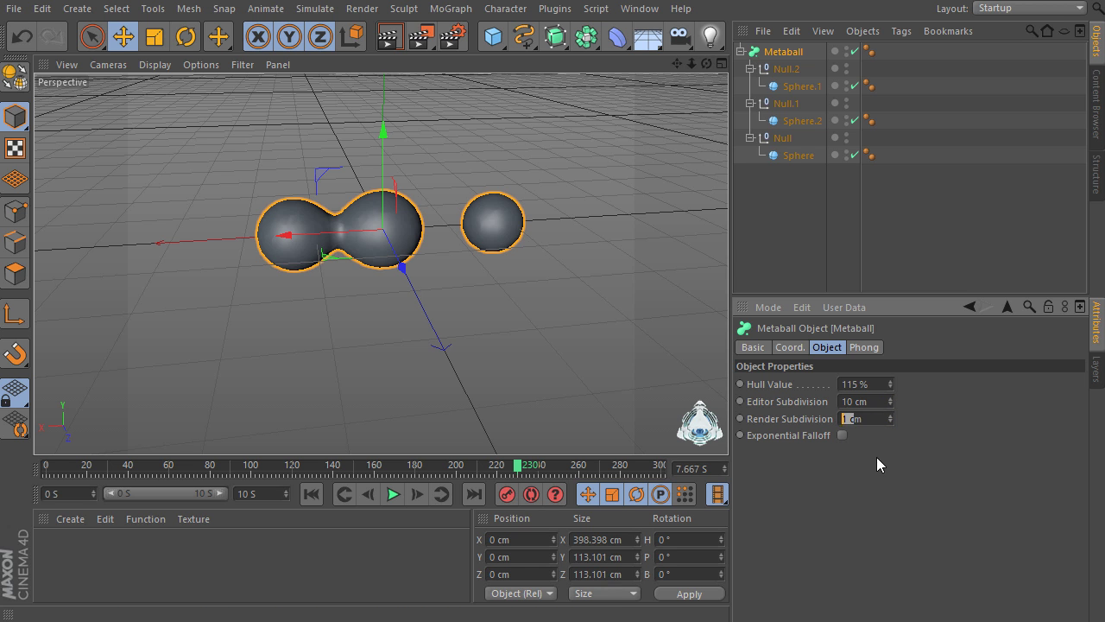
- Move Sphere.2 closer to the middle sphere, to about -127 cm on X
drag(714, 71, 625, 190)
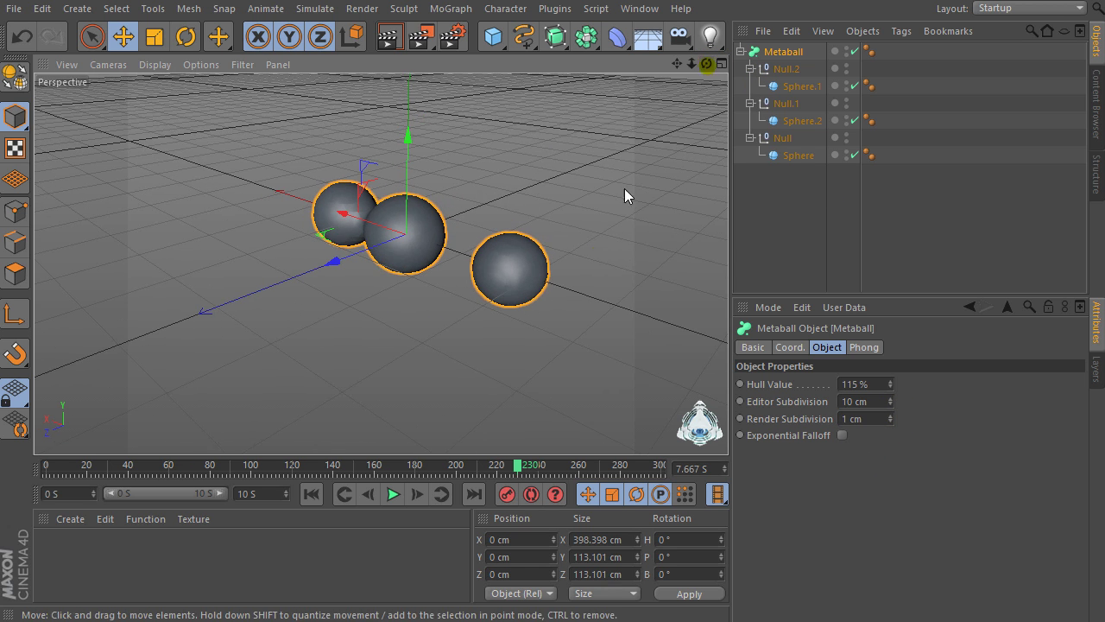
click(781, 138)
click(788, 155)
click(794, 121)
drag(460, 257, 425, 256)
- Set the current time to the start of the timeline at 0 S
click(196, 568)
click(267, 493)
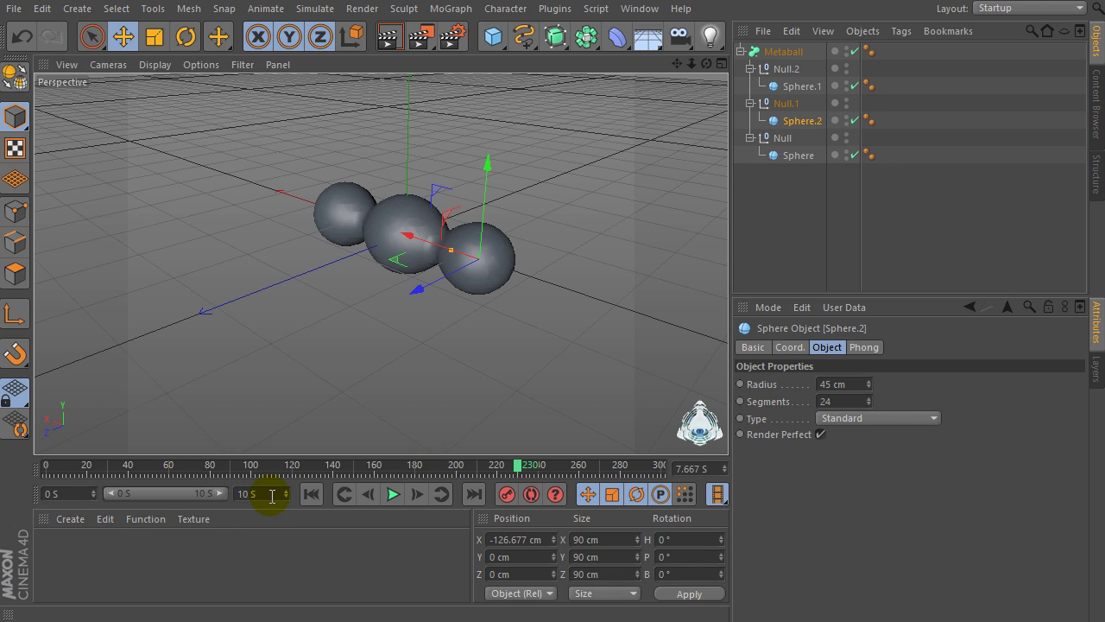
drag(81, 466, 45, 466)
- Duplicate the three nulls with their spheres inside the Metaball and move the copies down to about -146 cm on Y
mouse_move(706, 64)
mouse_down()
mouse_move(567, 358)
mouse_move(604, 264)
mouse_up()
drag(833, 221, 789, 167)
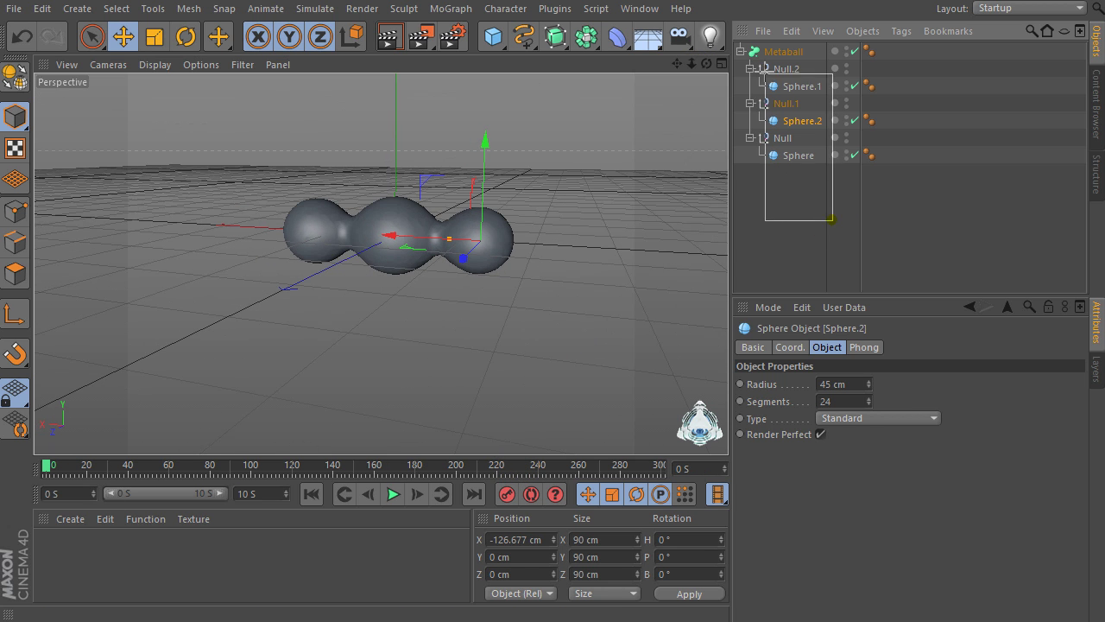
drag(831, 220, 829, 216)
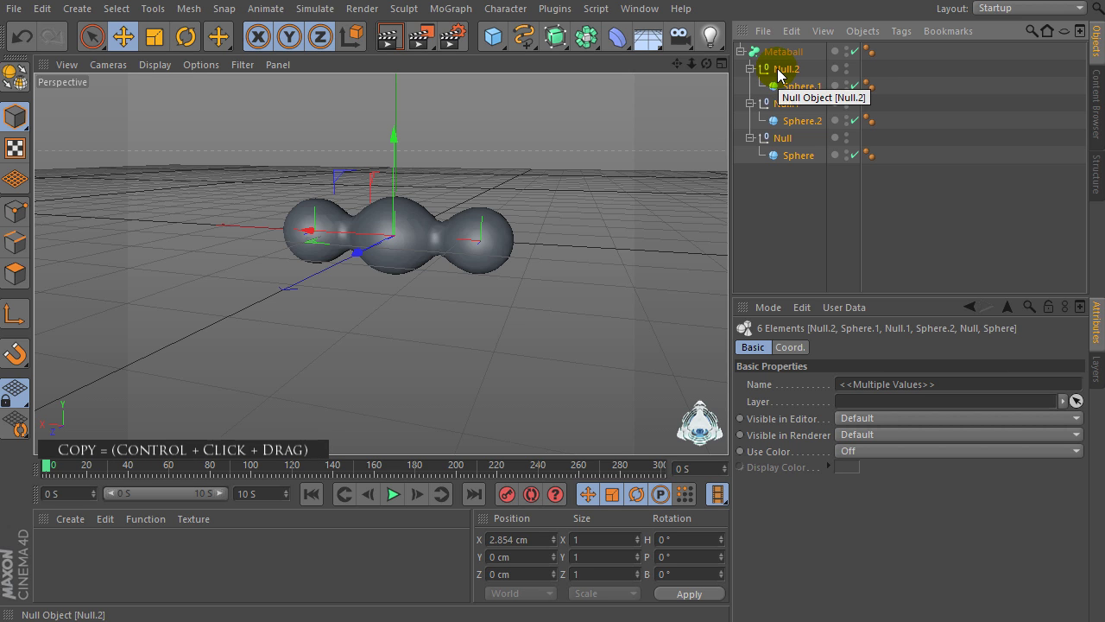
ctrl+drag(779, 61, 777, 54)
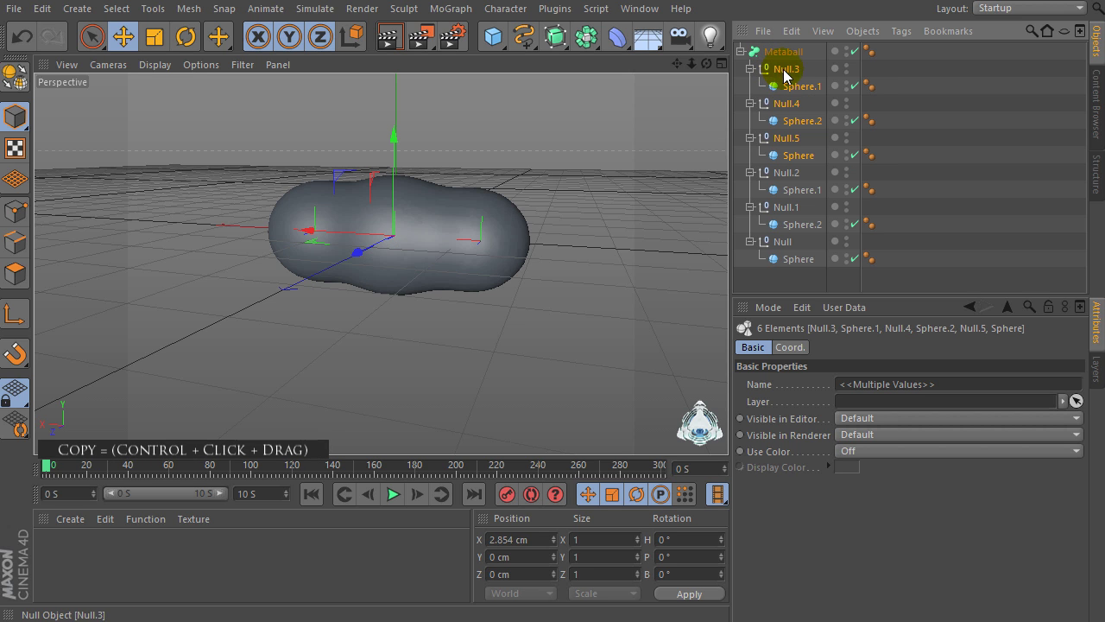
drag(393, 146, 383, 242)
- Keyframe Null.3 and Null.4 at 0 S, then at 10 S with rotation H 55°, P 42° and B 161°
drag(709, 68, 384, 266)
scroll(470, 326, up, 3)
drag(689, 67, 377, 264)
click(776, 68)
ctrl+click(789, 106)
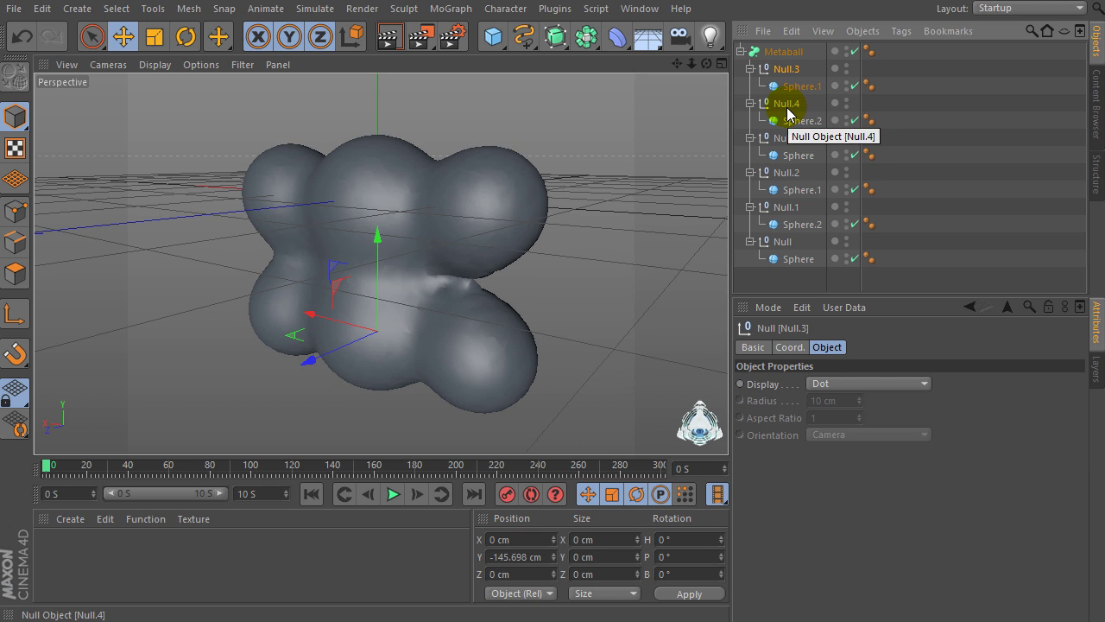
ctrl+click(787, 106)
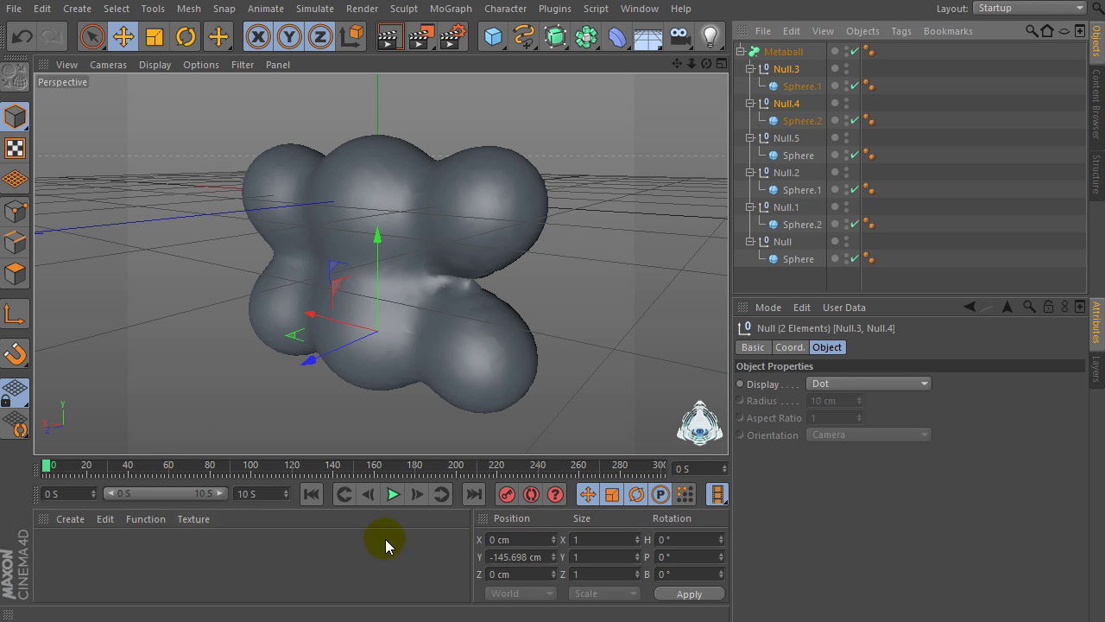
click(790, 347)
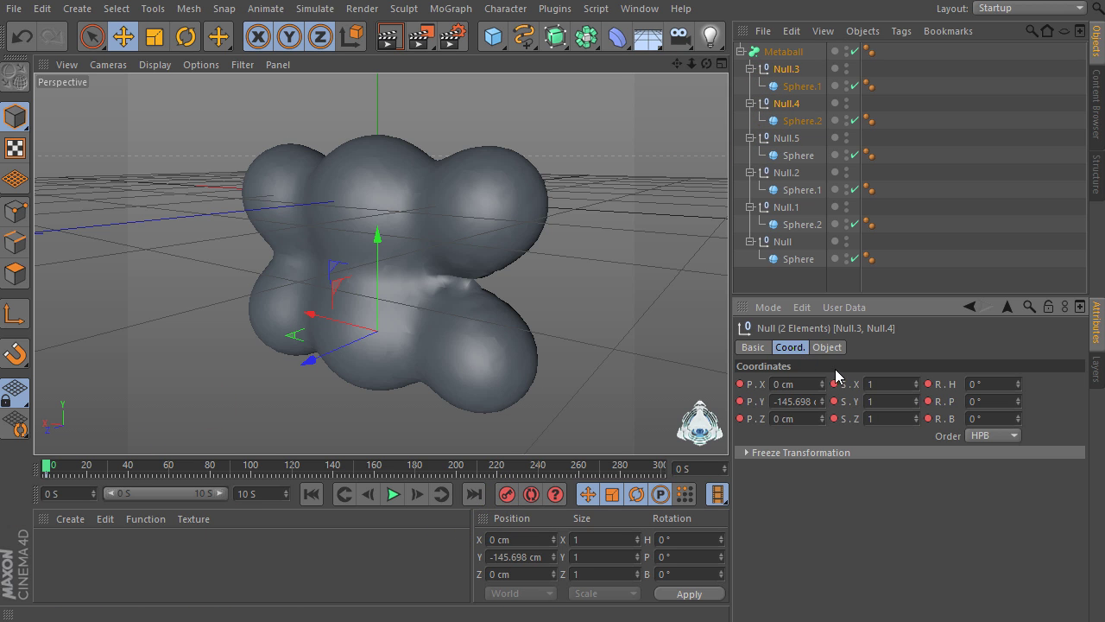
drag(47, 467, 702, 467)
drag(1017, 387, 1018, 453)
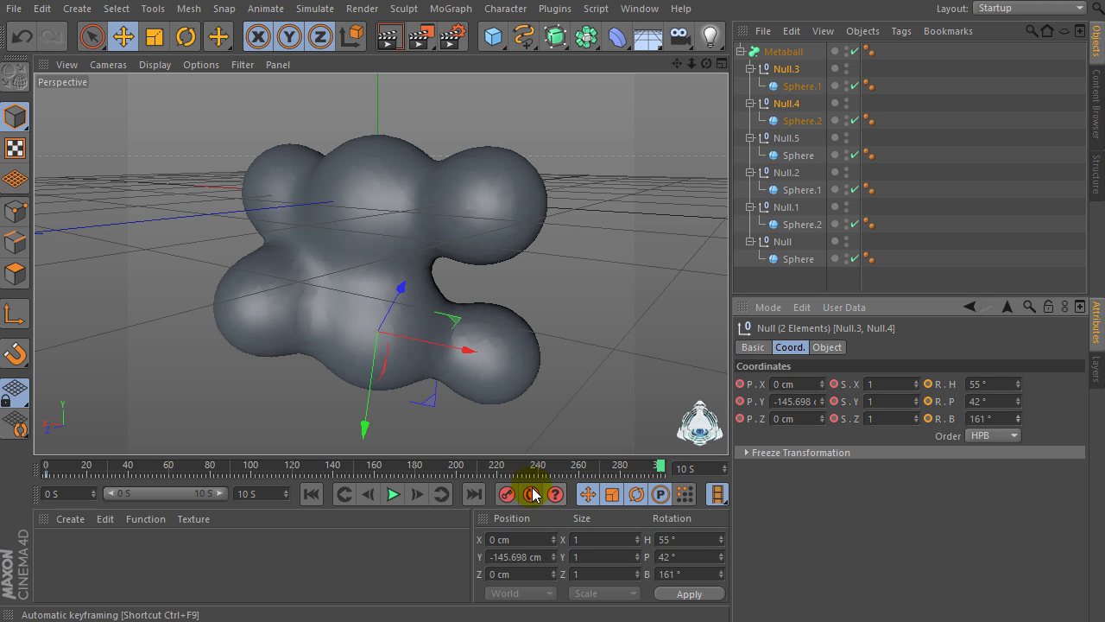
- Select Null.5 and Null.2, return the current time to 0 S, and clear the selection
click(782, 138)
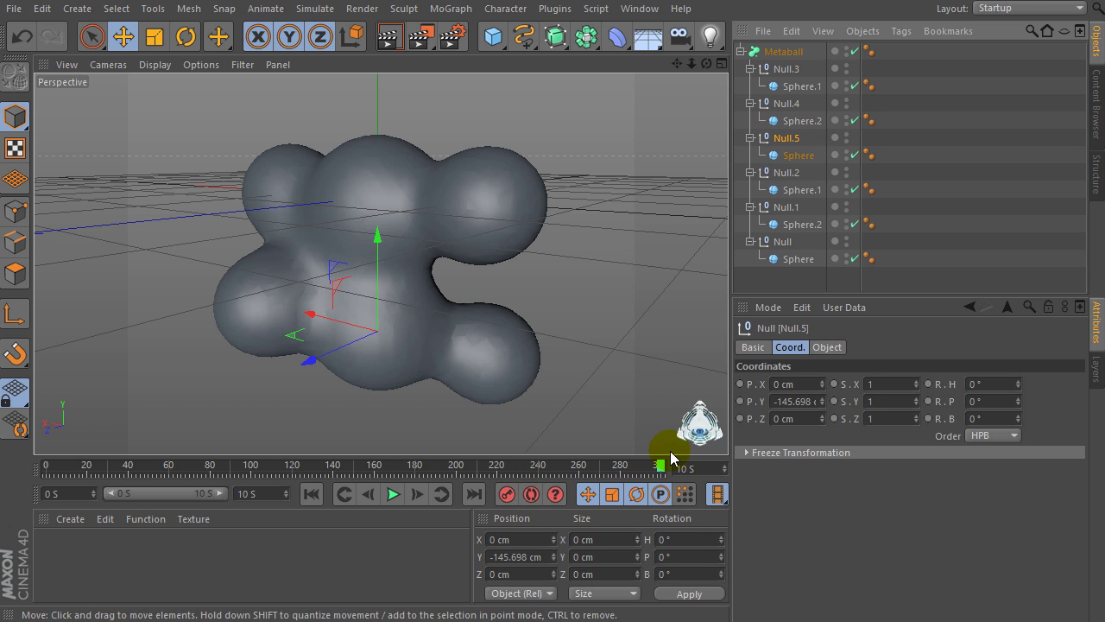
click(782, 173)
ctrl+click(786, 142)
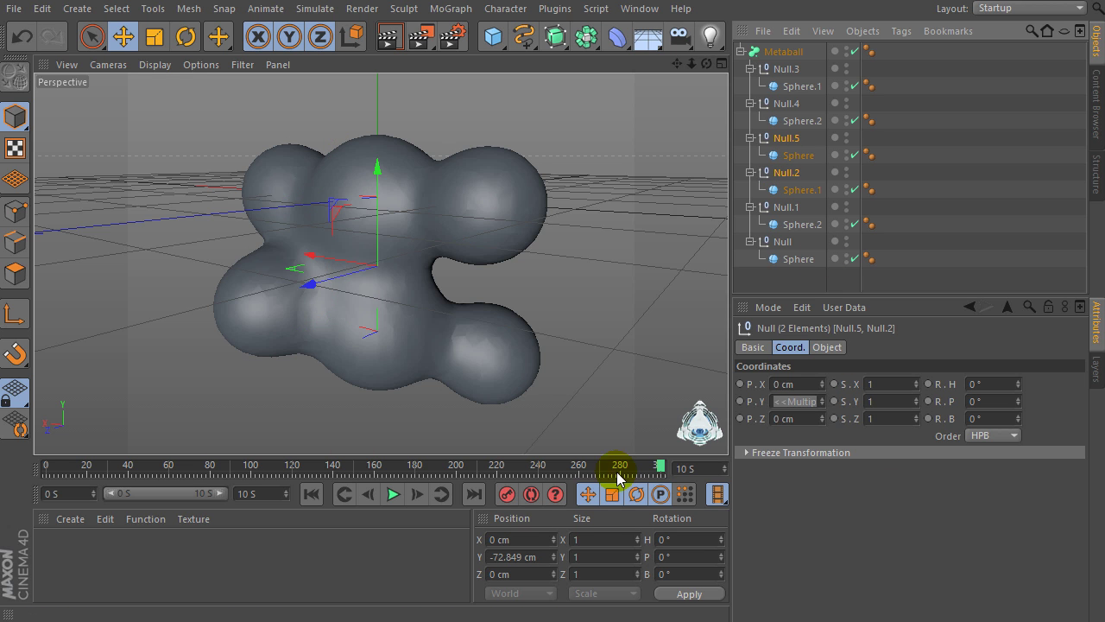
drag(663, 463, 9, 467)
click(903, 149)
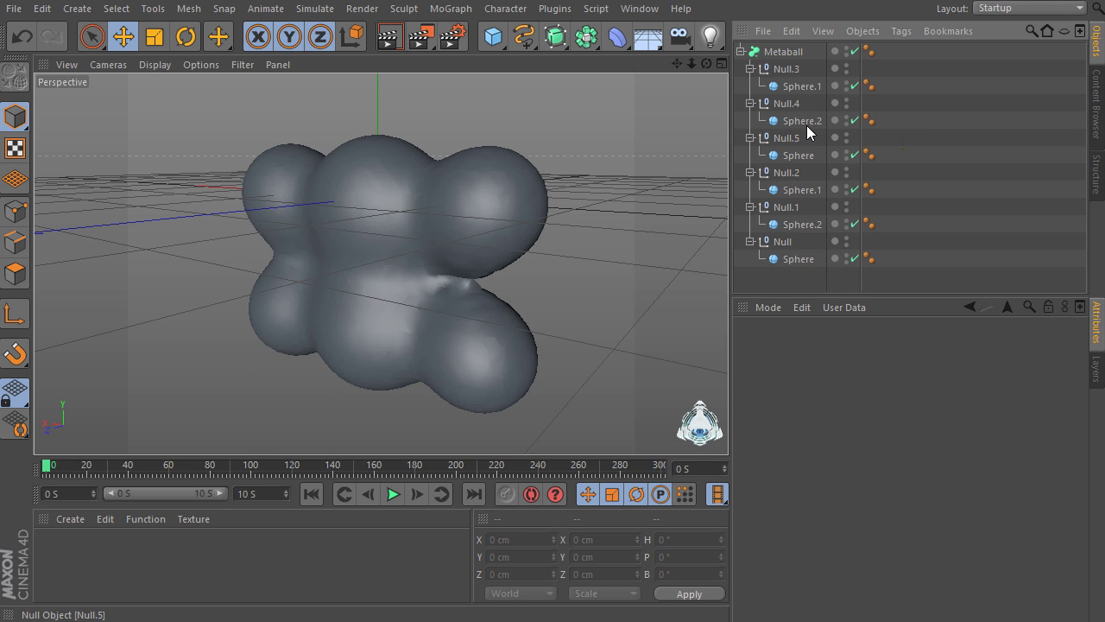
- Keyframe Null.5 and Null.2 at 0 S, then at 10 S with rotation H 294°, P -57° and B 170°, and return to 0 S
click(786, 139)
ctrl+click(785, 175)
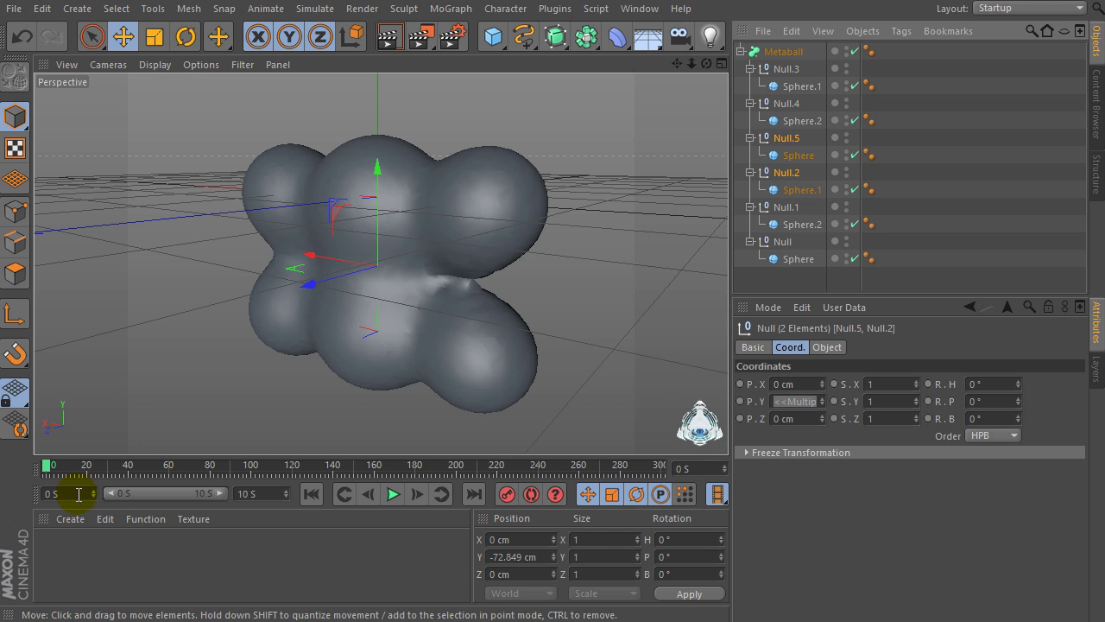
click(506, 494)
drag(43, 469, 683, 483)
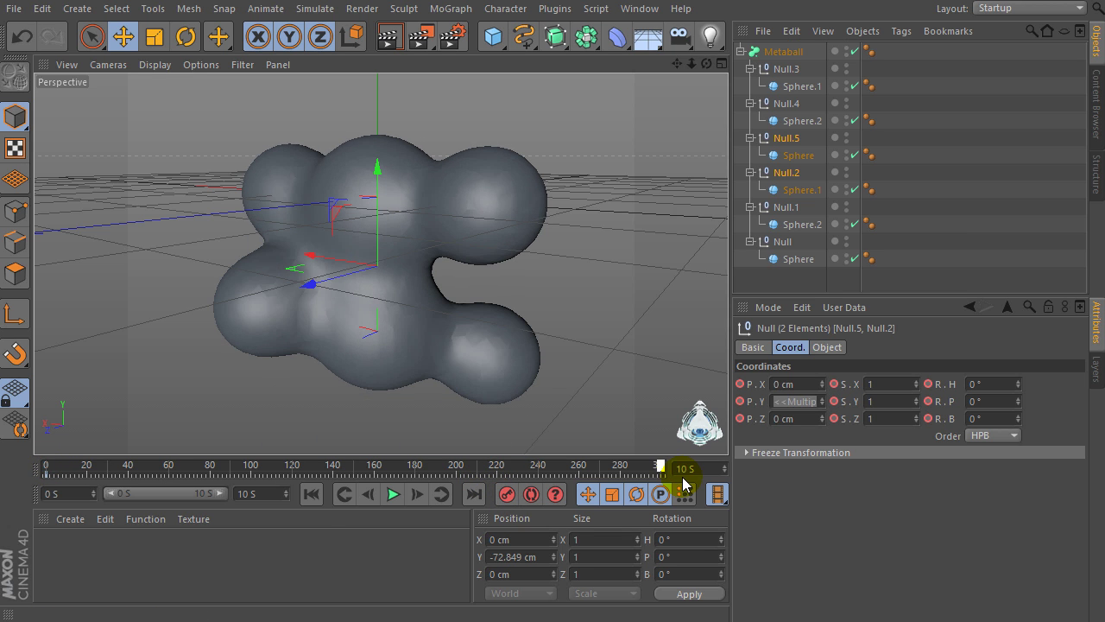
drag(1018, 384, 1018, 346)
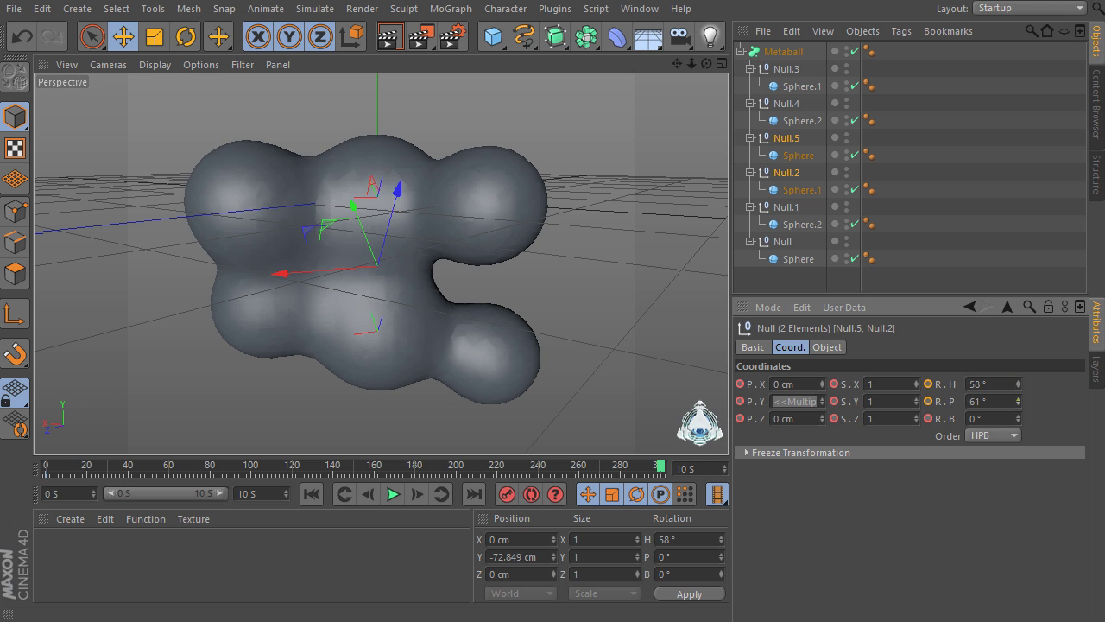
mouse_move(1018, 419)
mouse_down()
mouse_move(1021, 367)
mouse_move(1020, 423)
mouse_up()
click(507, 494)
drag(662, 469, 47, 468)
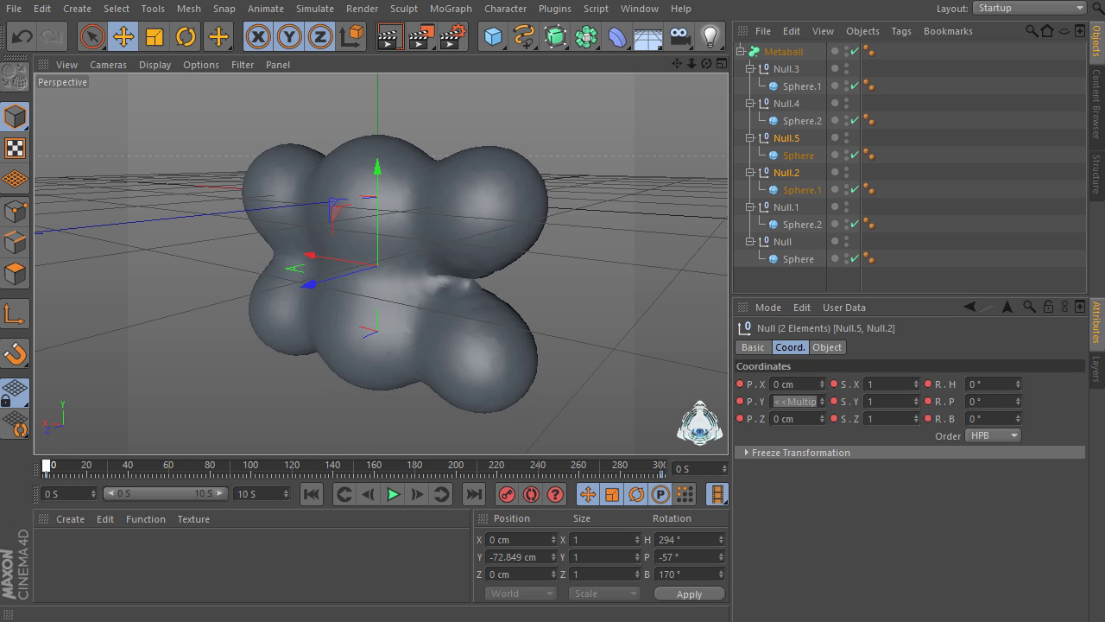
- Keyframe Null.1 and Null at 0 S, then at 10 S with rotation H 189°, P -48° and B 178°, and return to 0 S
click(772, 212)
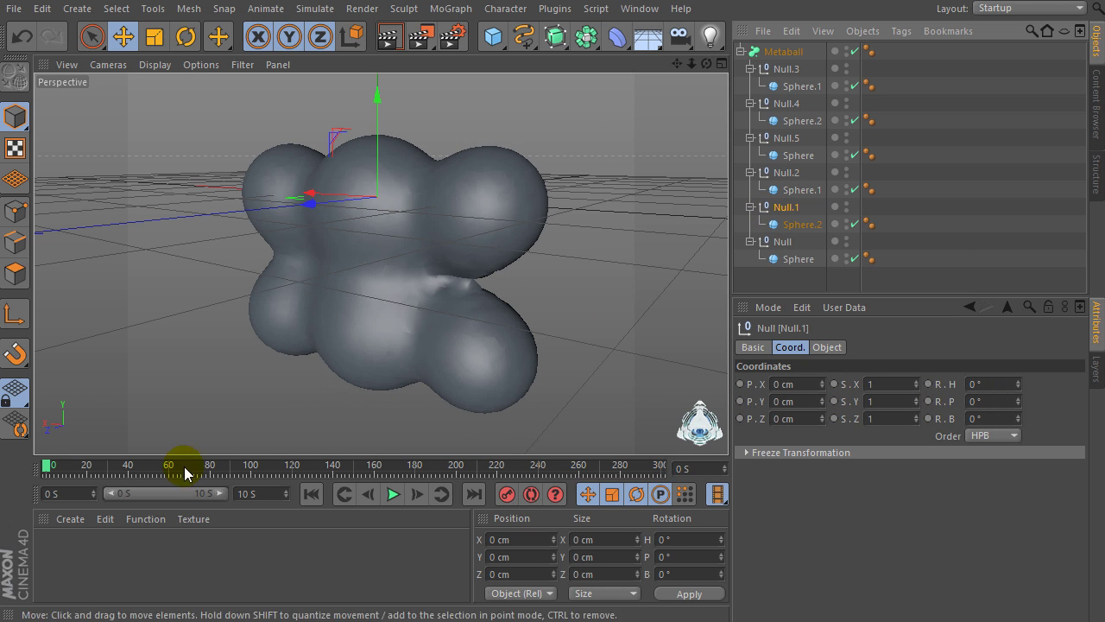
ctrl+click(796, 245)
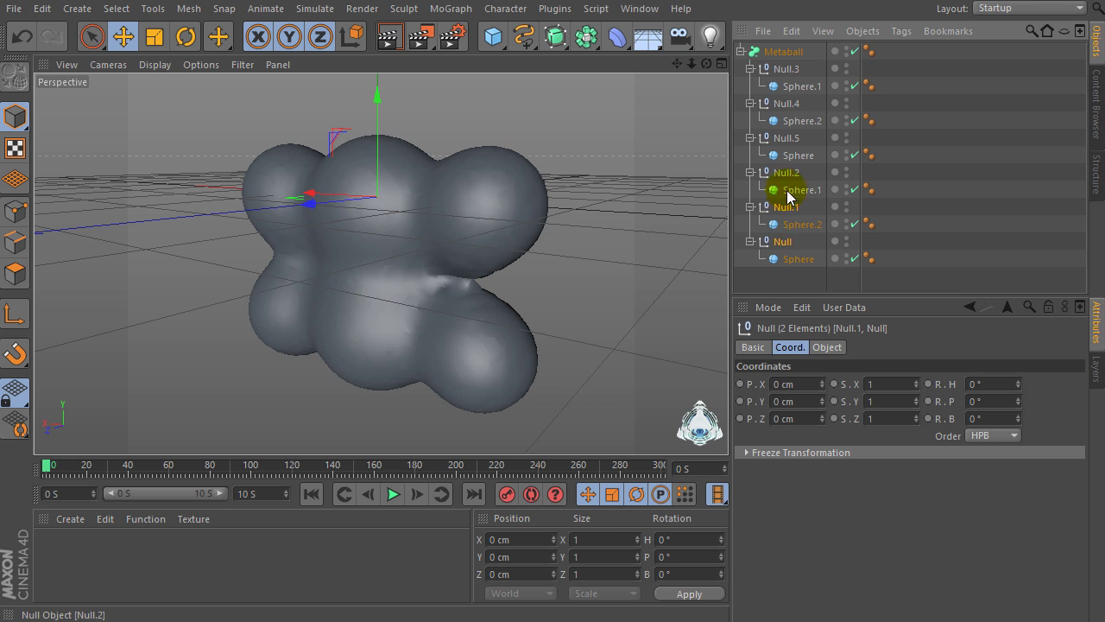
click(499, 496)
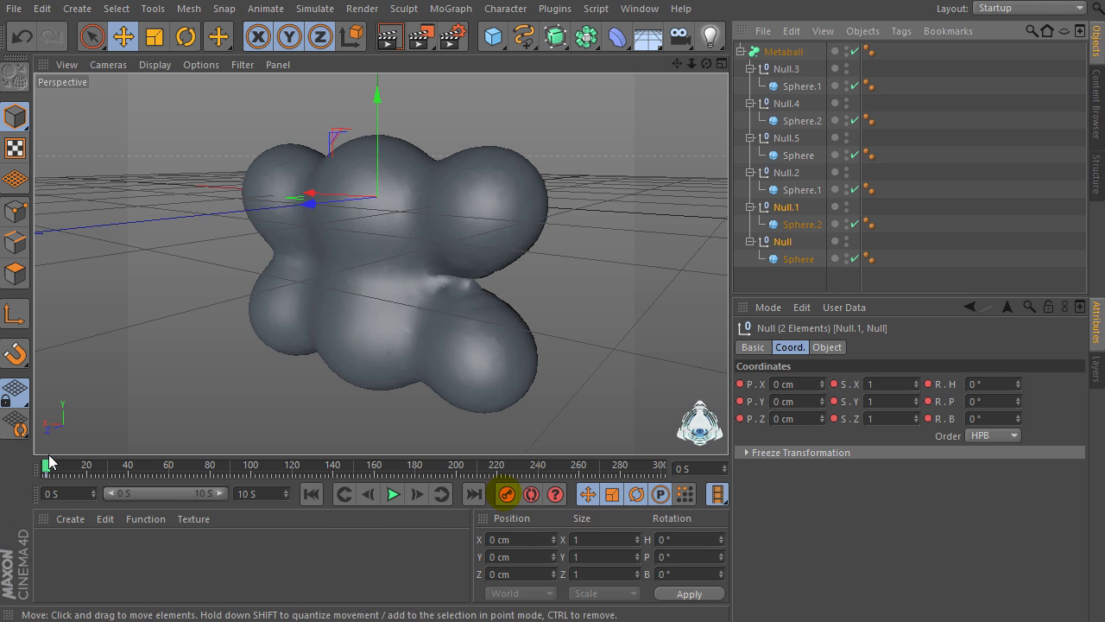
drag(52, 468, 662, 468)
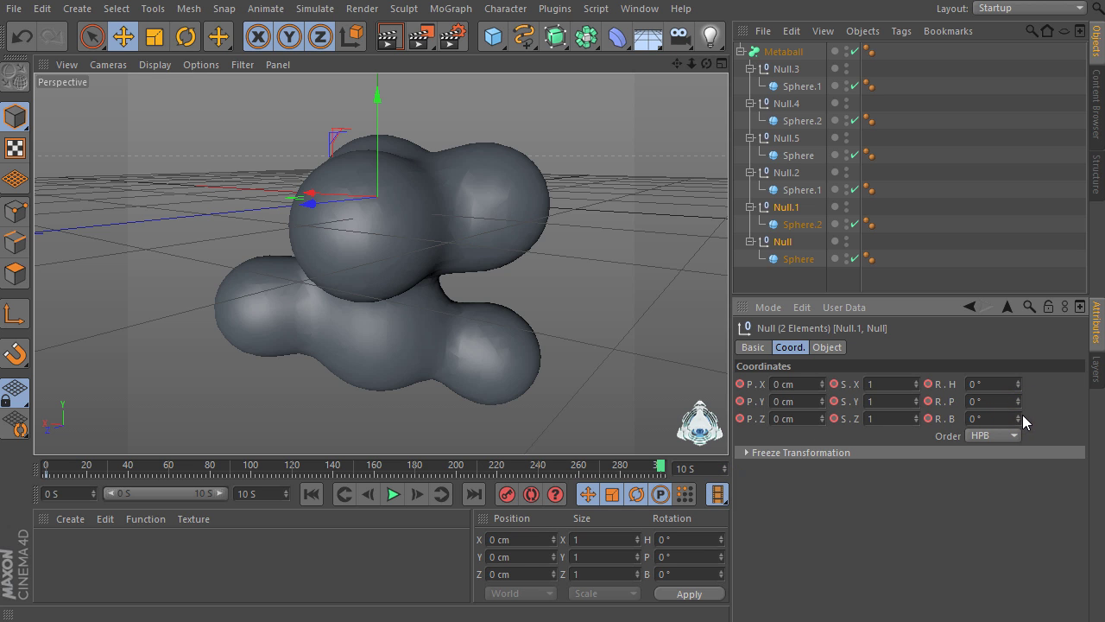
mouse_move(1019, 418)
mouse_down()
mouse_move(1018, 363)
mouse_move(1017, 419)
mouse_up()
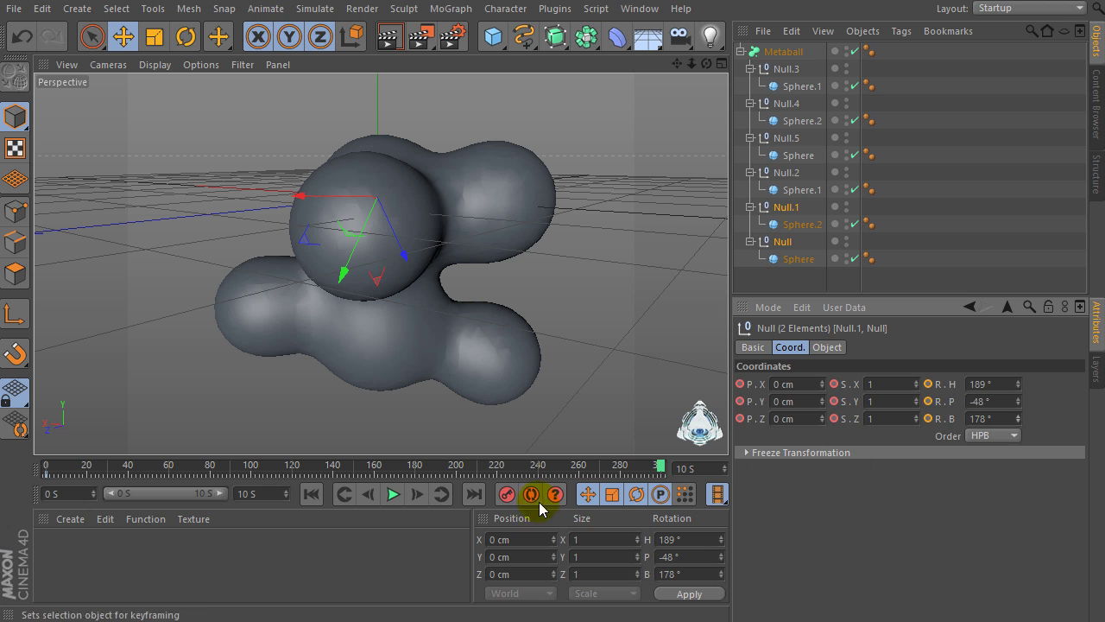
click(507, 494)
drag(663, 471, 45, 470)
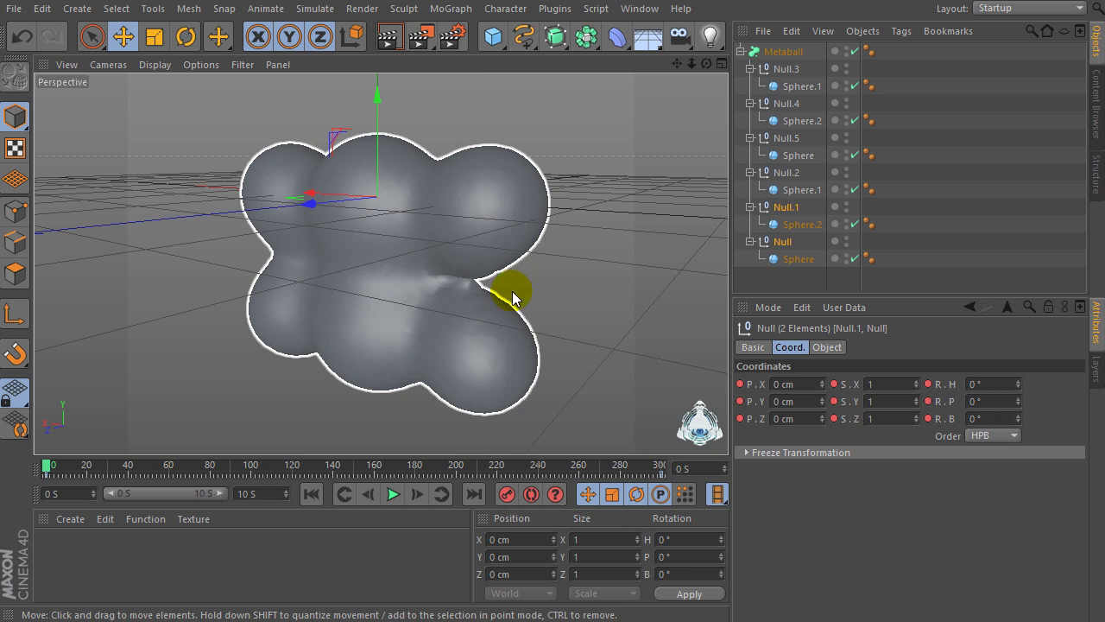
- Move Null.1 and Null to about Y -27.5 cm, Z -63.7 cm, and Null.4's Sphere.2 to about Y 87.5 cm, Z 42.7 cm
drag(374, 94, 344, 122)
drag(311, 238, 351, 243)
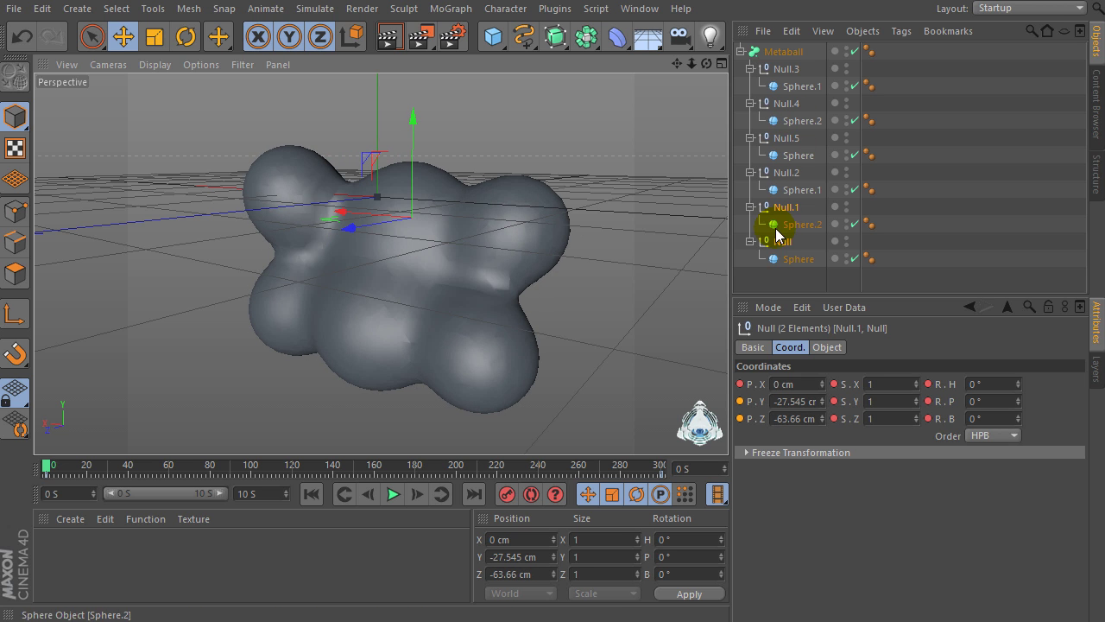
click(799, 121)
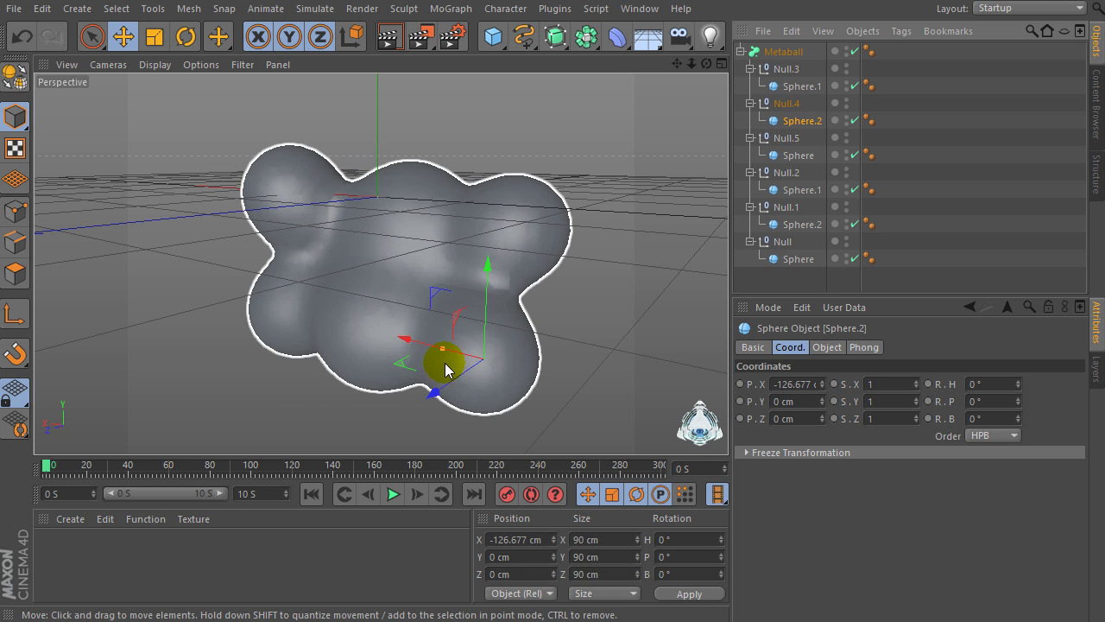
drag(434, 395, 413, 397)
drag(467, 282, 445, 179)
- Raise the Sphere inside Null.5 to about 251.4 cm on Y and keyframe it at 0 S
click(783, 155)
drag(374, 234, 374, 8)
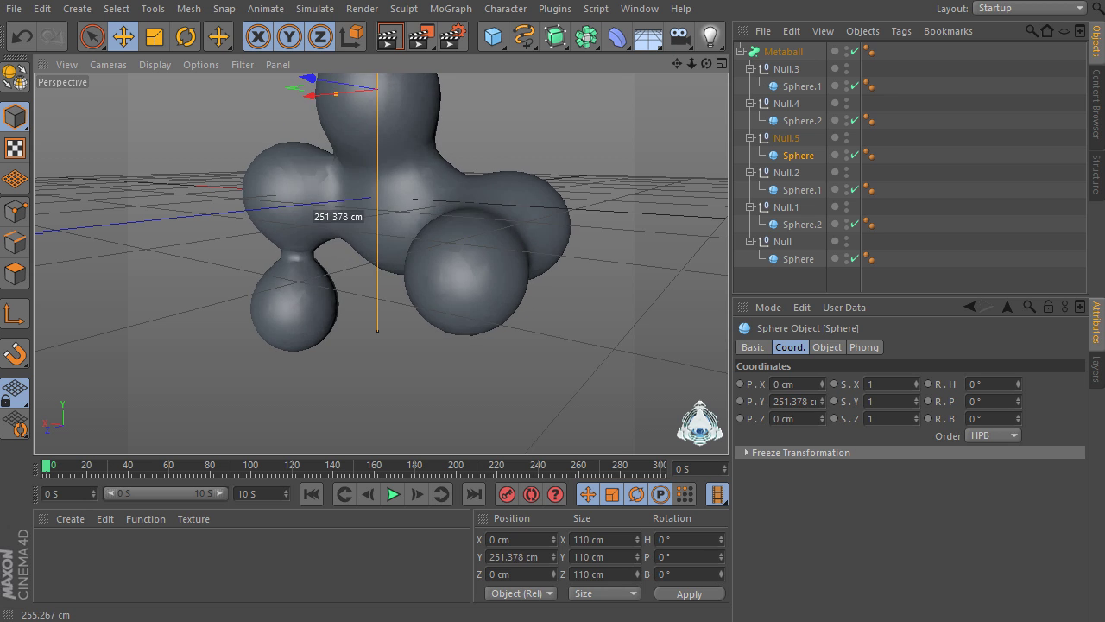
drag(691, 64, 674, 67)
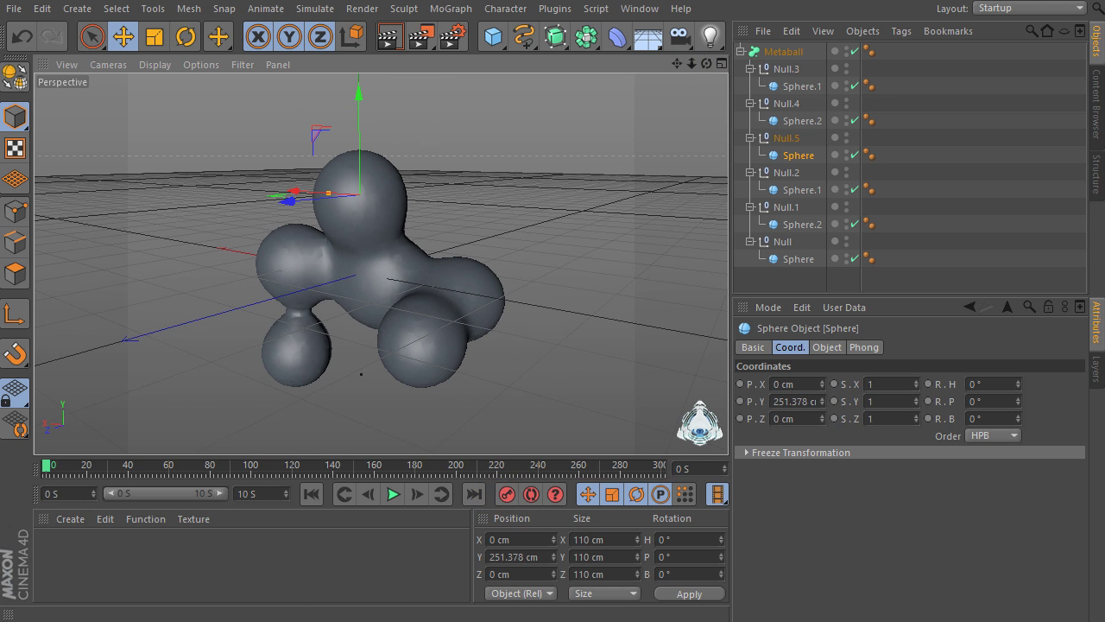
click(507, 493)
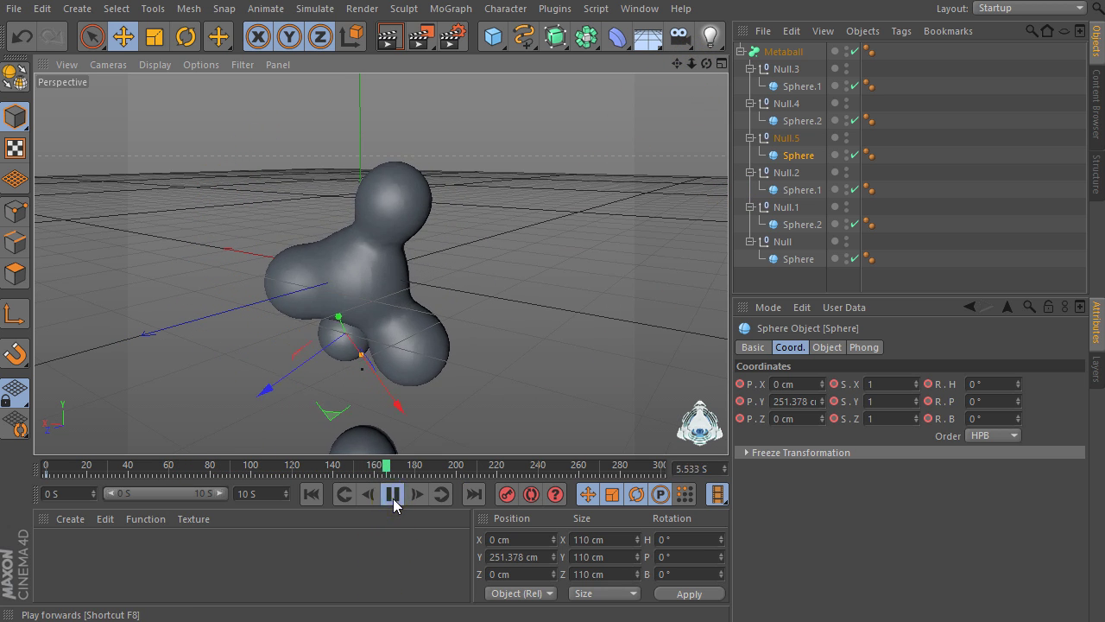
- At 5.567 S, move Sphere.1 inside Null.3 closer to the blob, to about 48.9 cm on X, and keyframe it
click(790, 257)
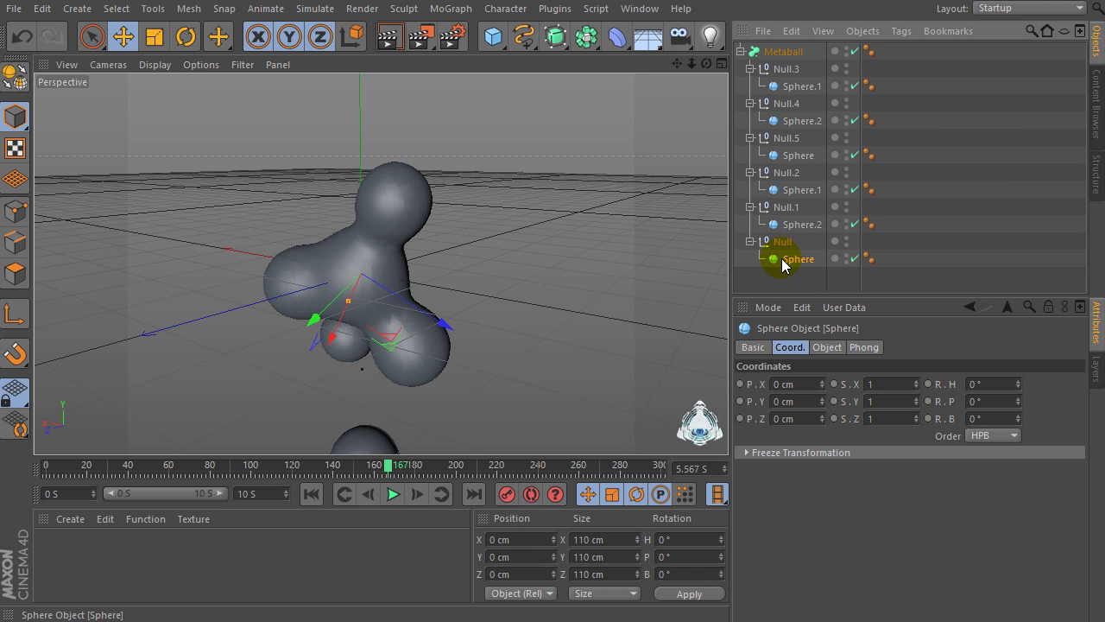
click(796, 155)
click(773, 120)
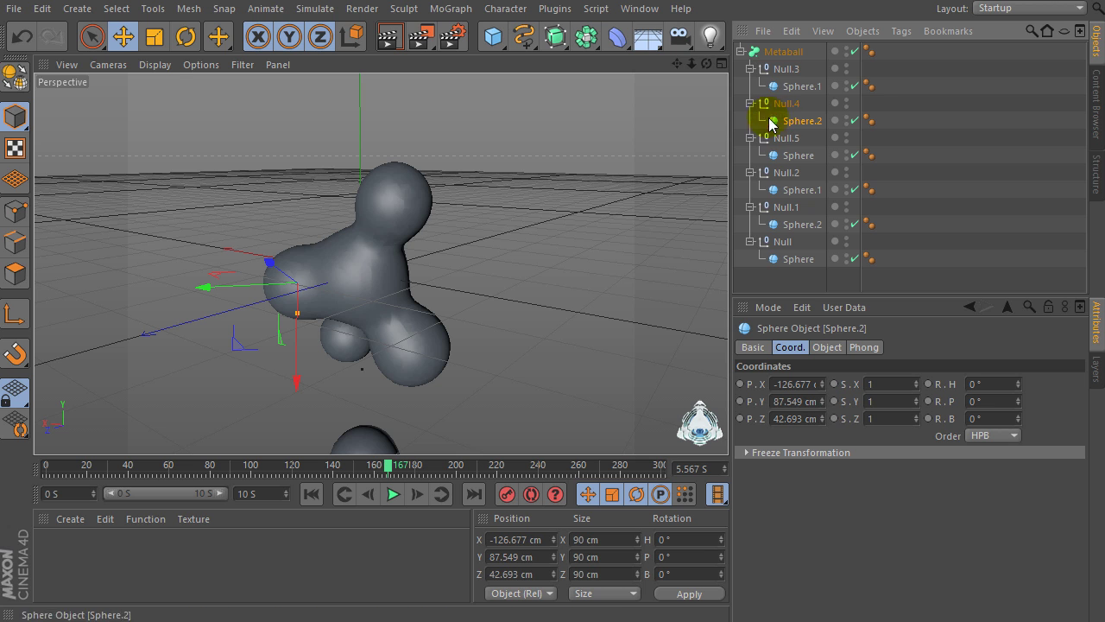
drag(679, 64, 675, 0)
drag(362, 441, 367, 380)
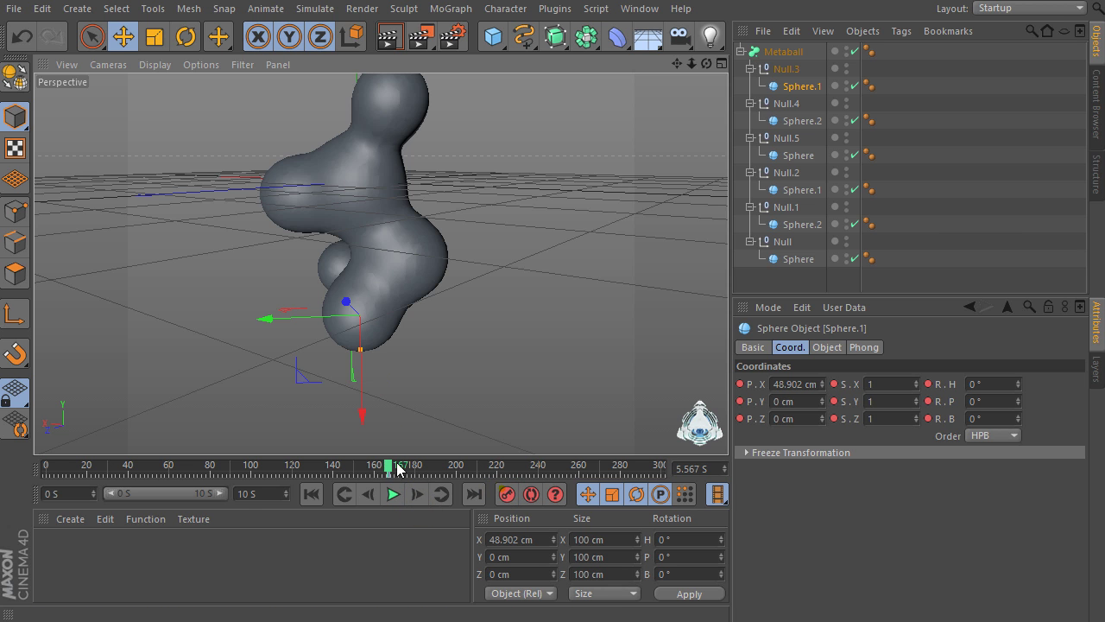
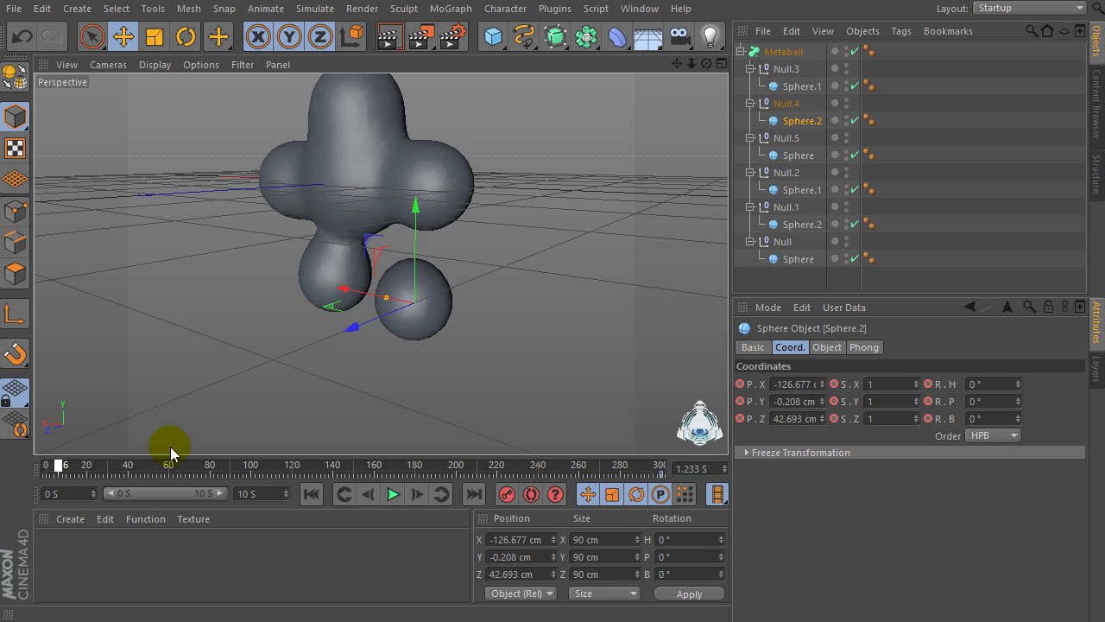
- At 8.867 S, move the Sphere inside Null.5 to about X -76.3 cm, Y 69.9 cm, and keyframe it
click(509, 367)
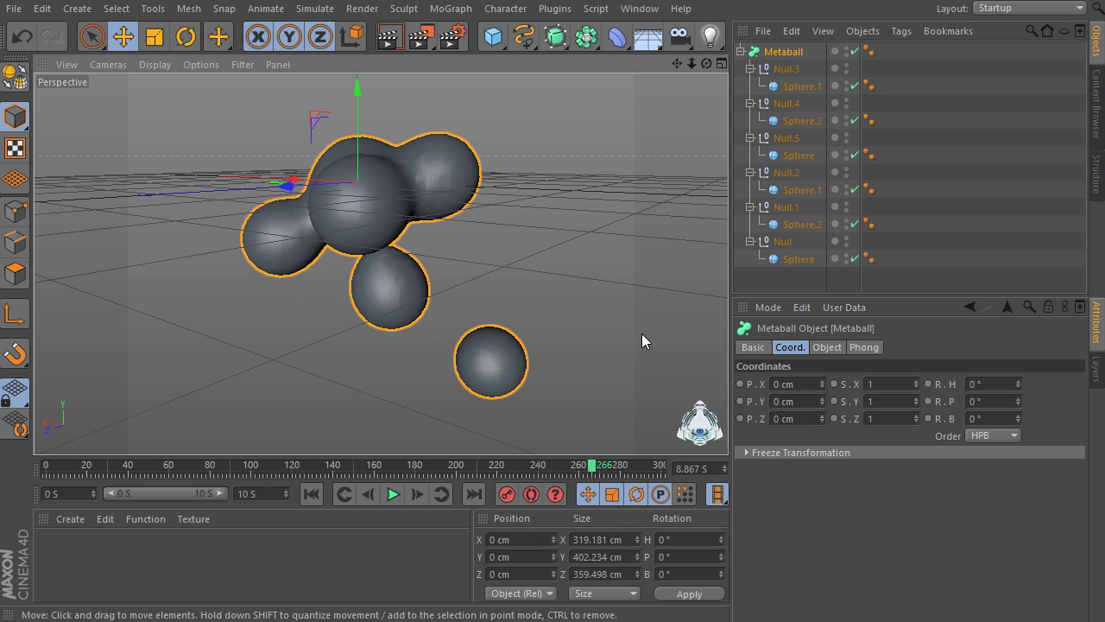
click(914, 245)
click(803, 189)
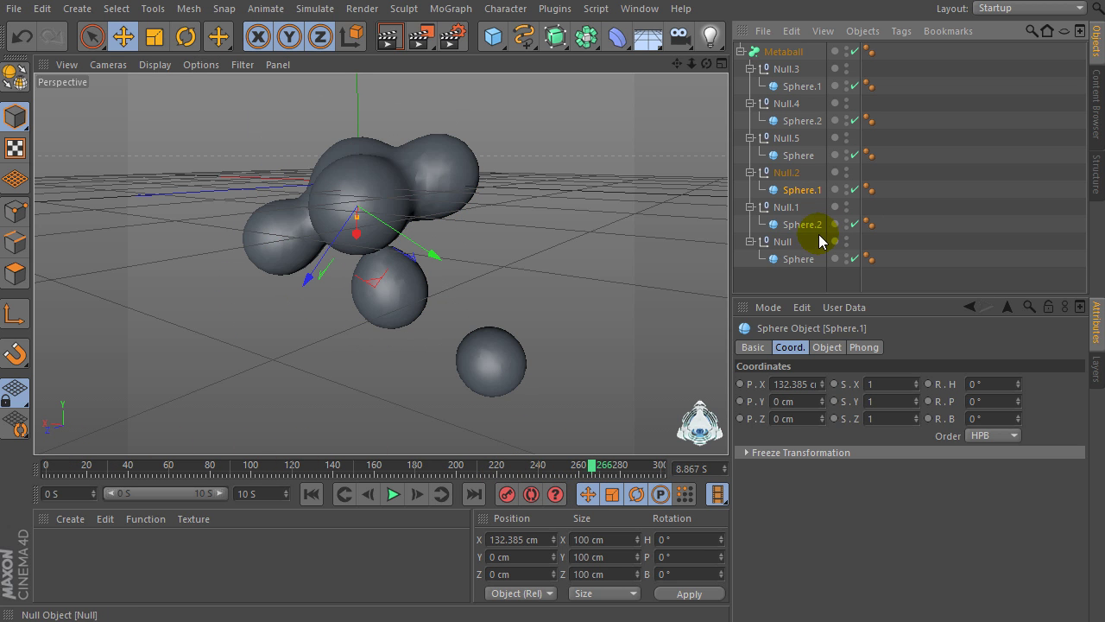
click(803, 261)
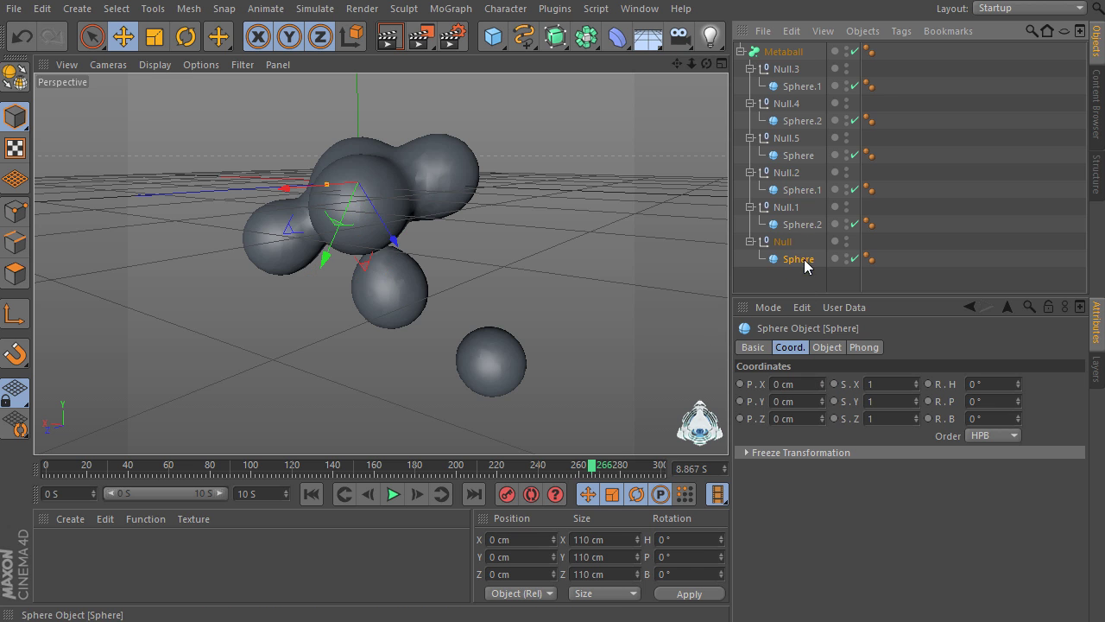
click(802, 156)
drag(528, 430, 485, 312)
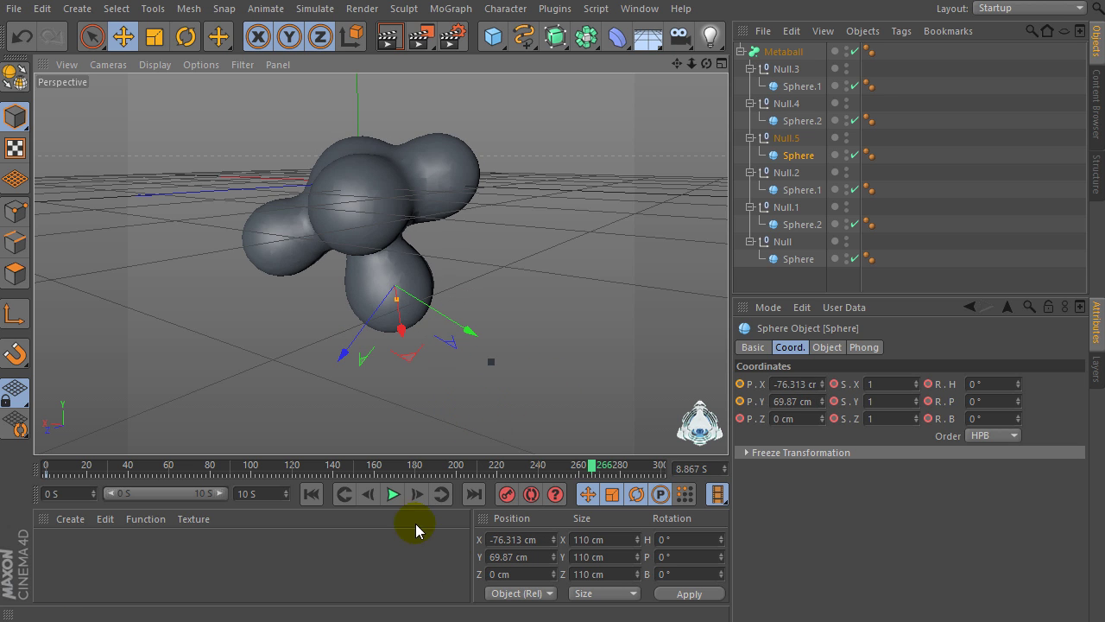
click(508, 496)
- At 0 S, raise Sphere.2 inside Null.4 to about 84.1 cm on Y and keyframe it
click(592, 468)
drag(592, 470, 42, 466)
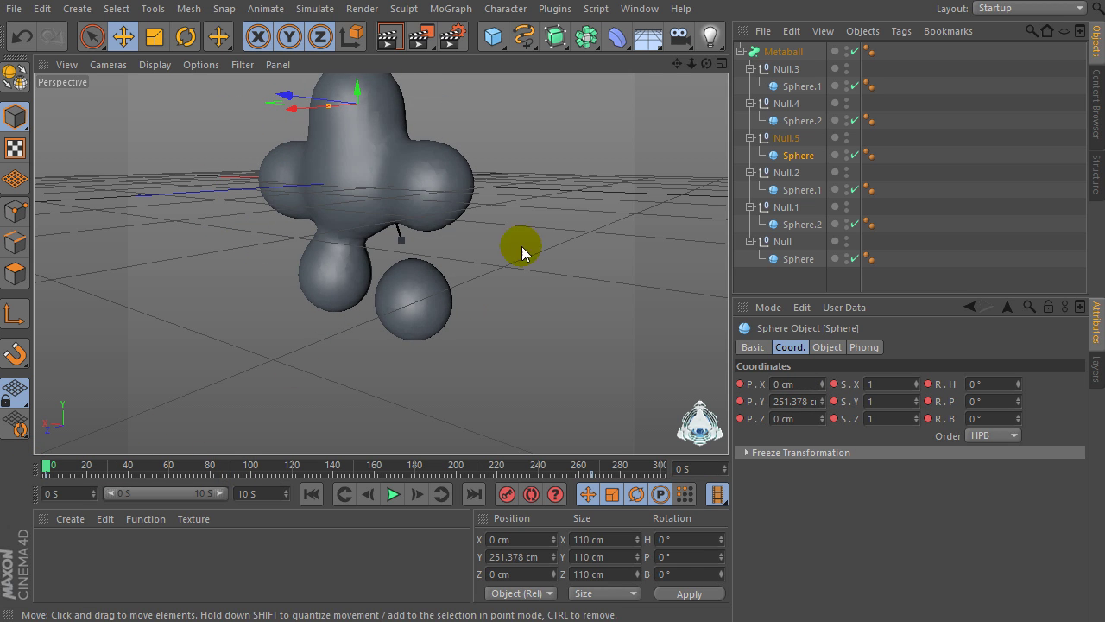
drag(677, 64, 688, 112)
click(794, 121)
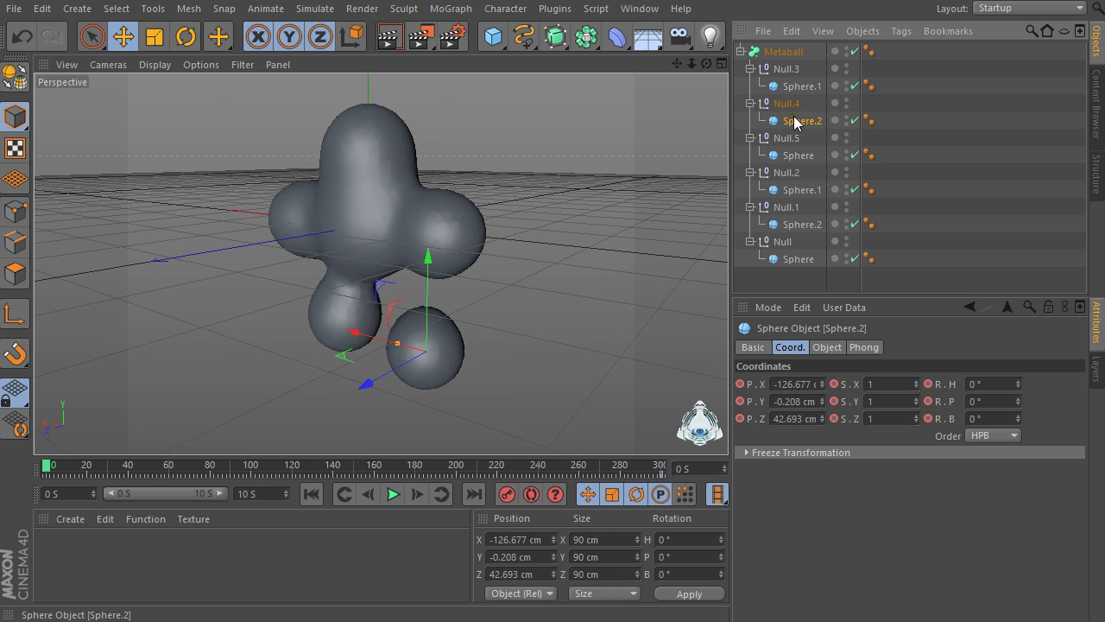
drag(429, 258, 437, 199)
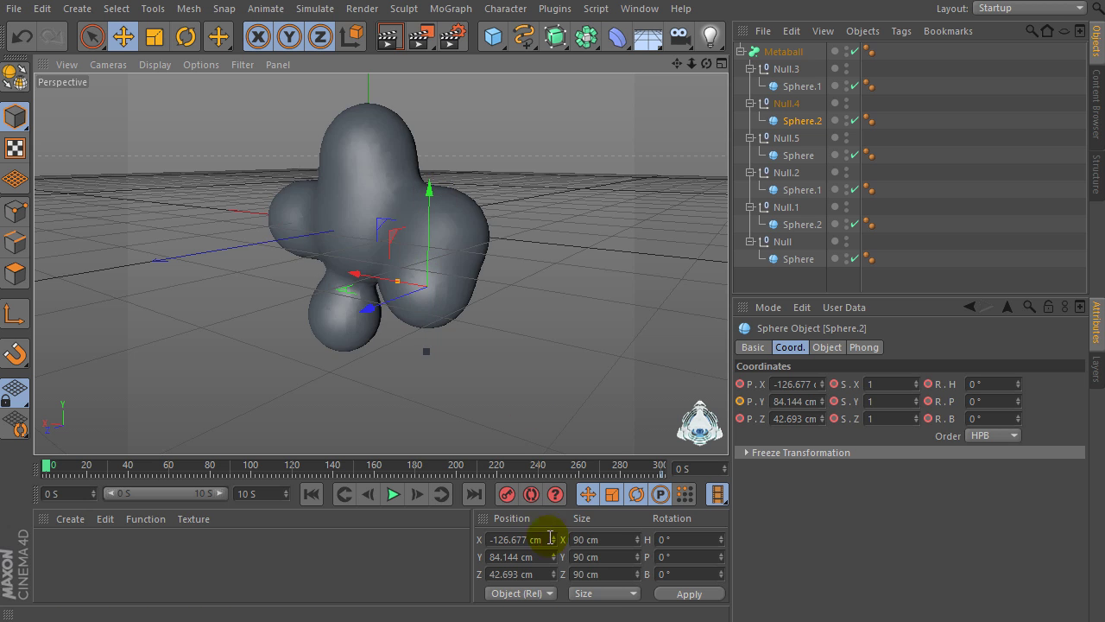
click(507, 494)
- Scrub through the 10-second animation to check the blob's motion from another angle, and return to 0 S
drag(50, 467, 665, 462)
drag(706, 63, 730, 43)
drag(661, 467, 691, 480)
drag(511, 474, 40, 458)
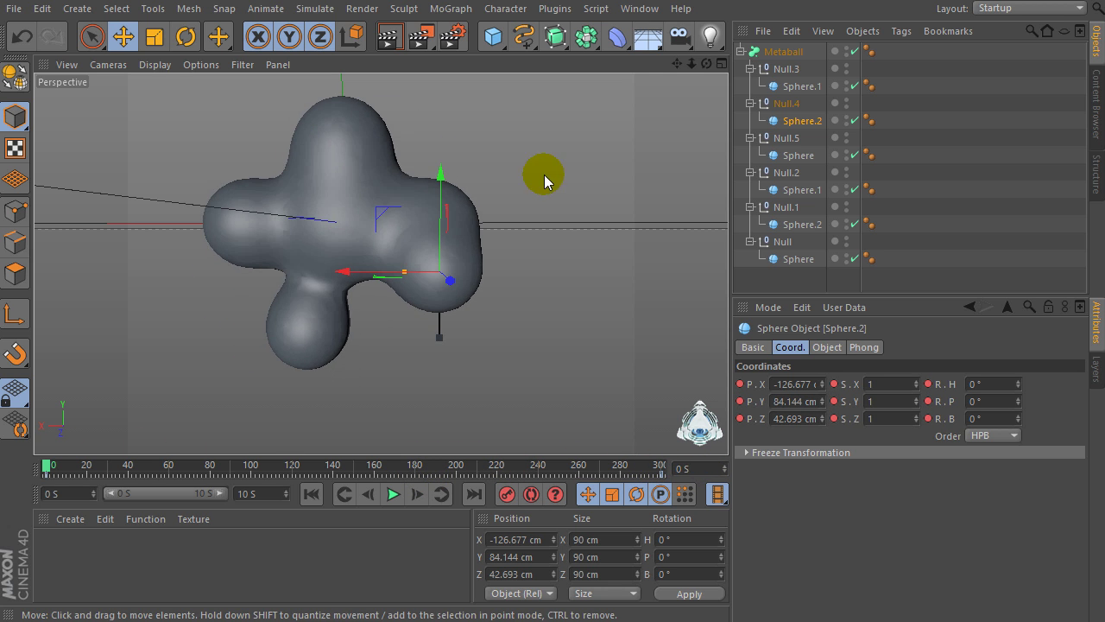
drag(706, 64, 577, 339)
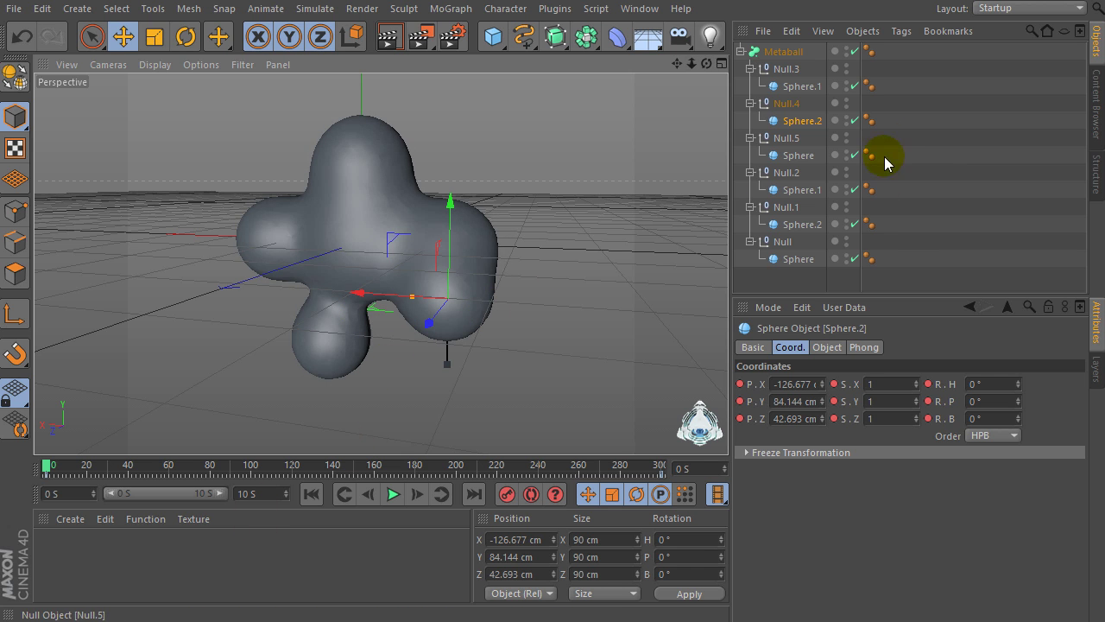
drag(886, 276, 752, 46)
click(947, 118)
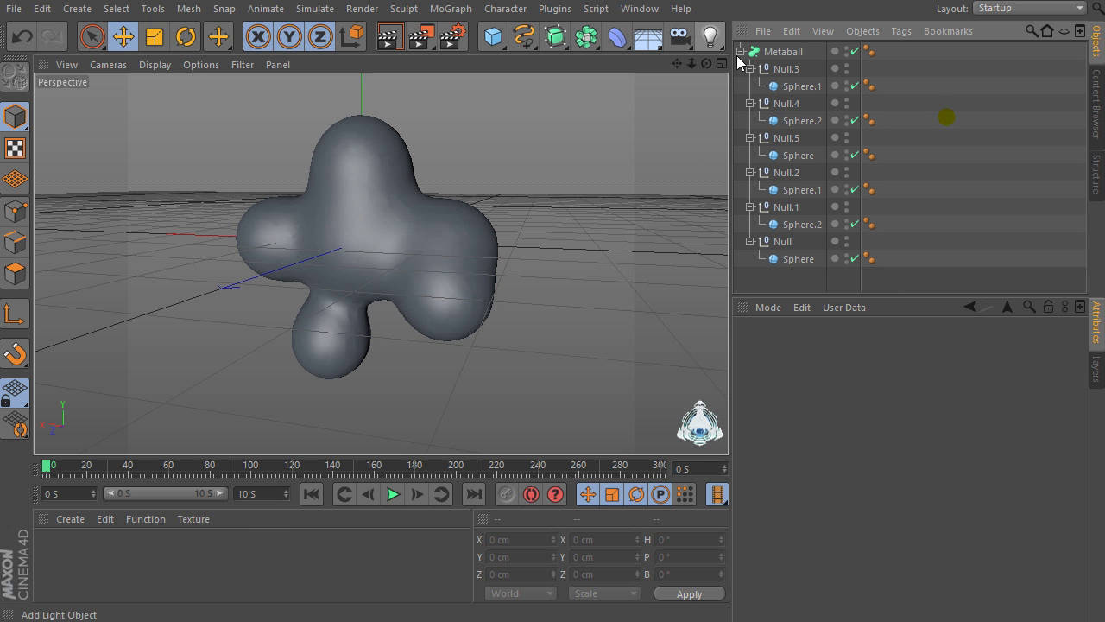
click(740, 51)
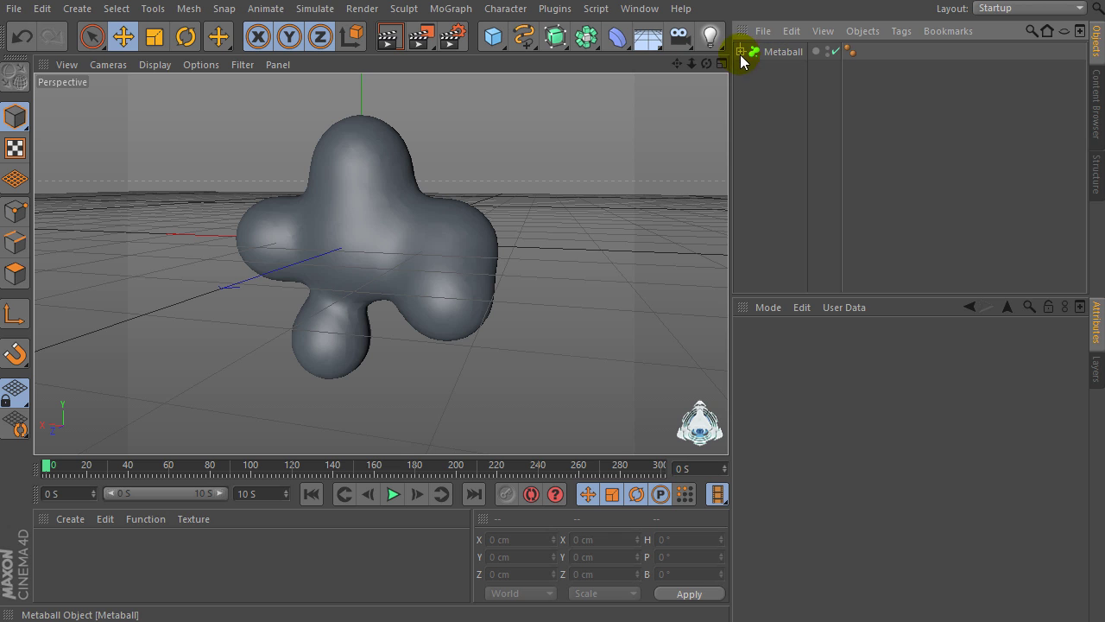
click(740, 51)
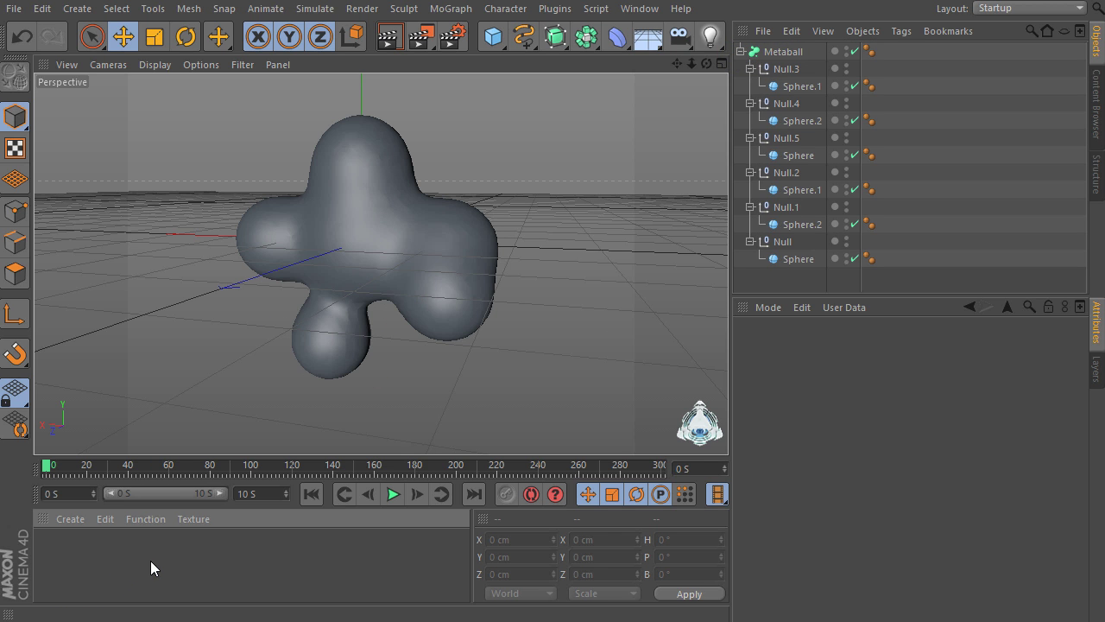
- Create a new material and load the Tiles surface shader as its color texture
double_click(107, 558)
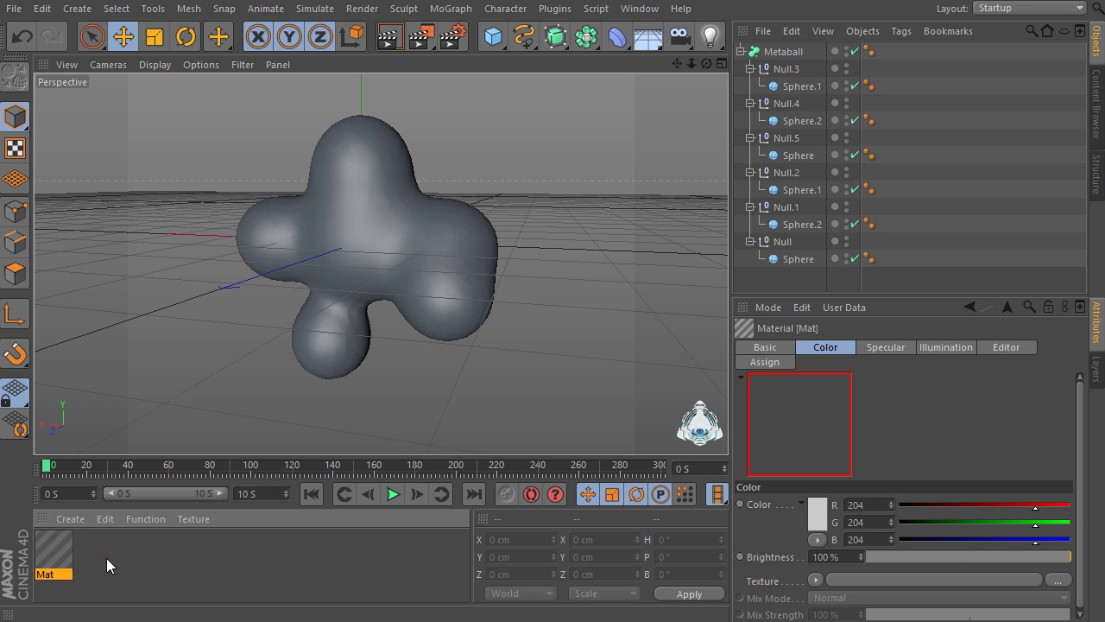
double_click(58, 552)
drag(358, 31, 546, 22)
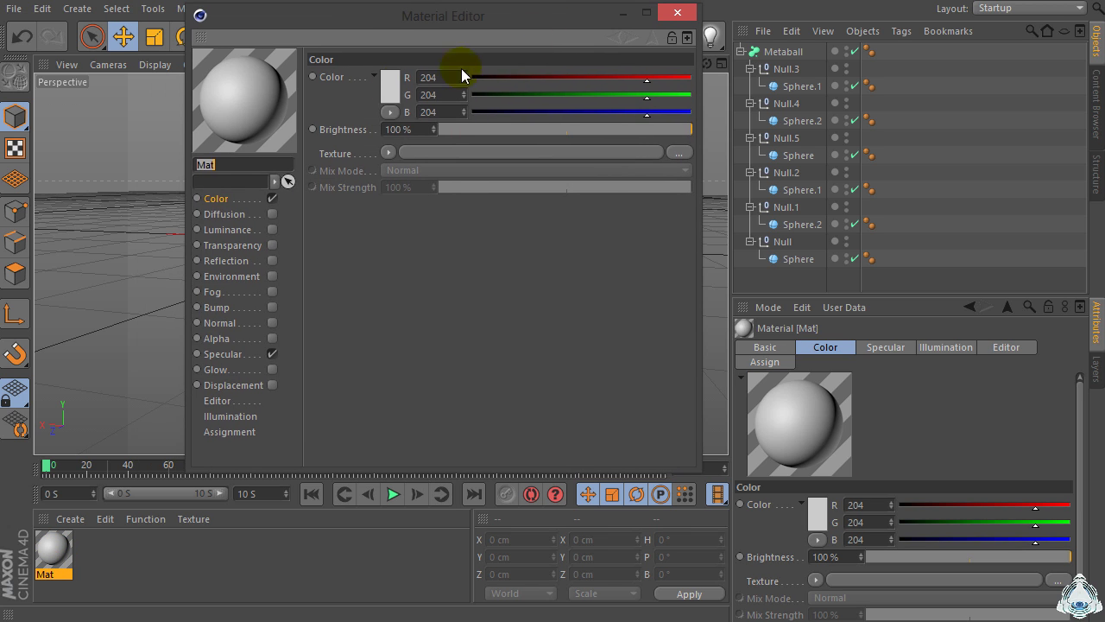
click(389, 151)
mouse_move(419, 522)
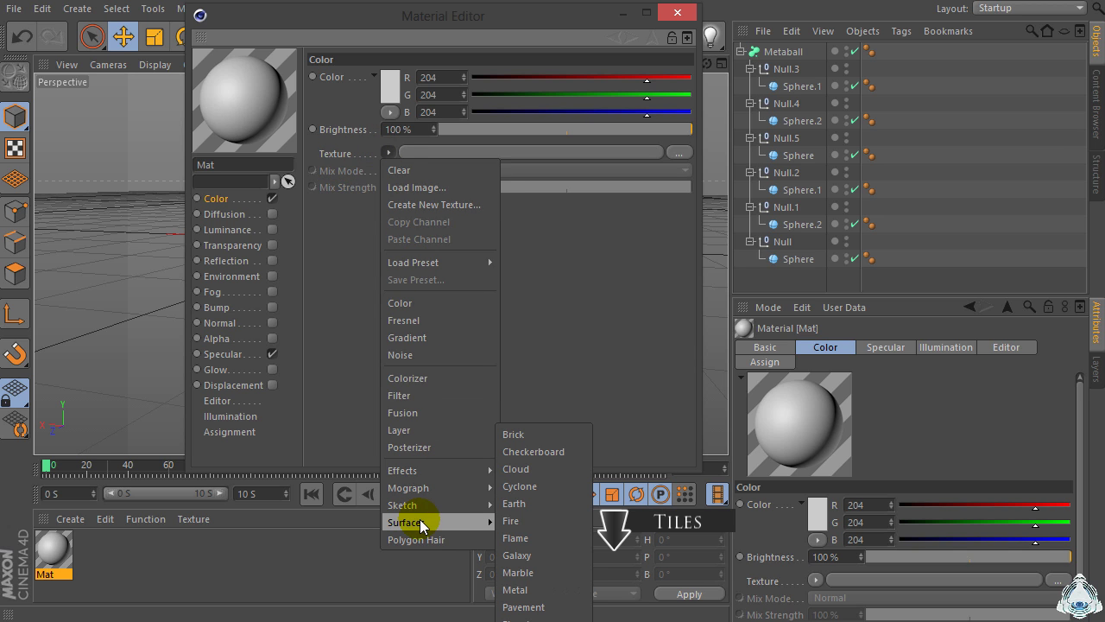
click(523, 607)
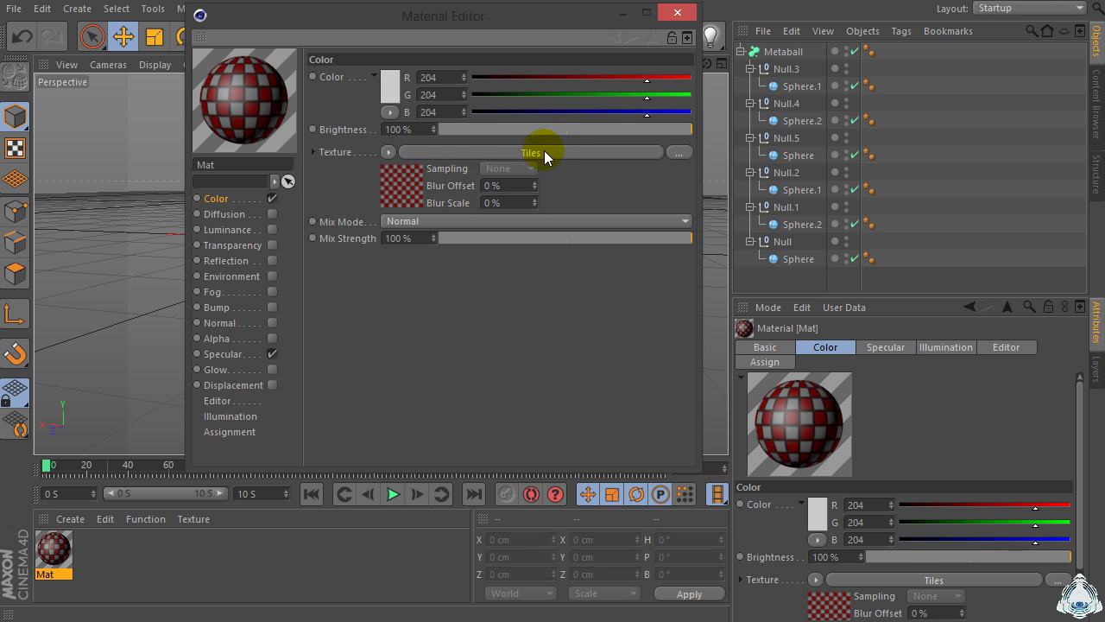
- Open the Tiles shader's properties and set its pattern to Waves 1
click(398, 173)
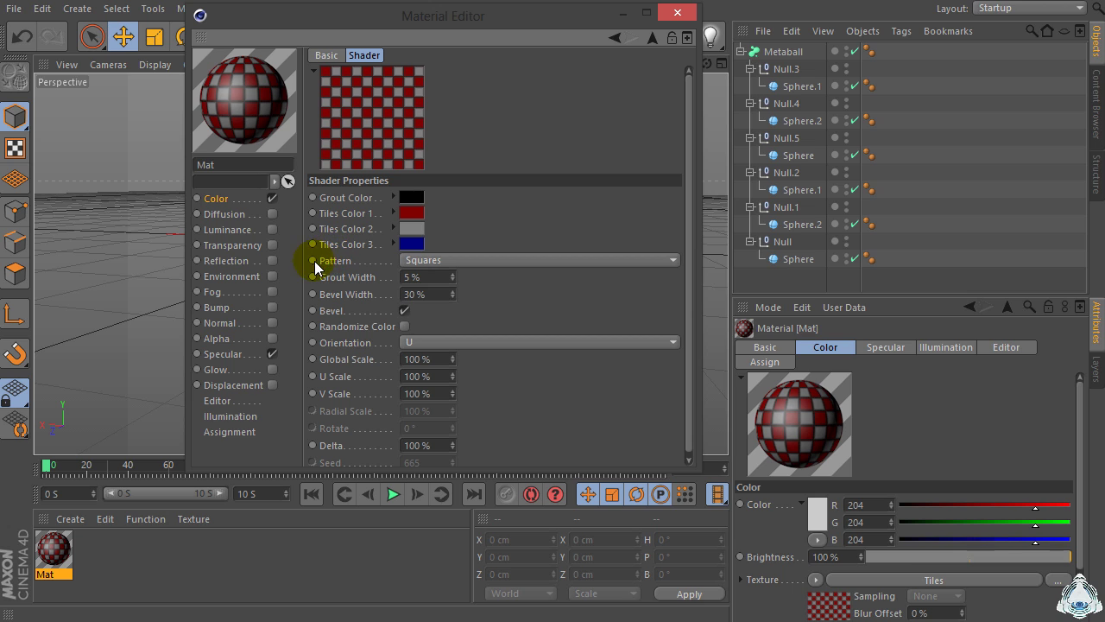
click(447, 259)
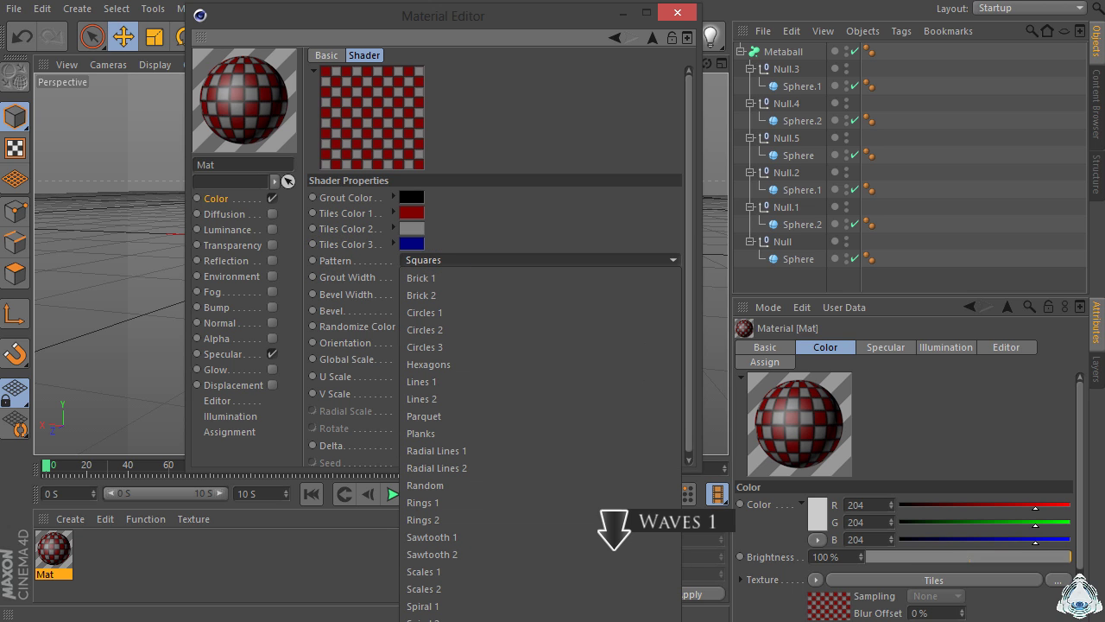
click(431, 621)
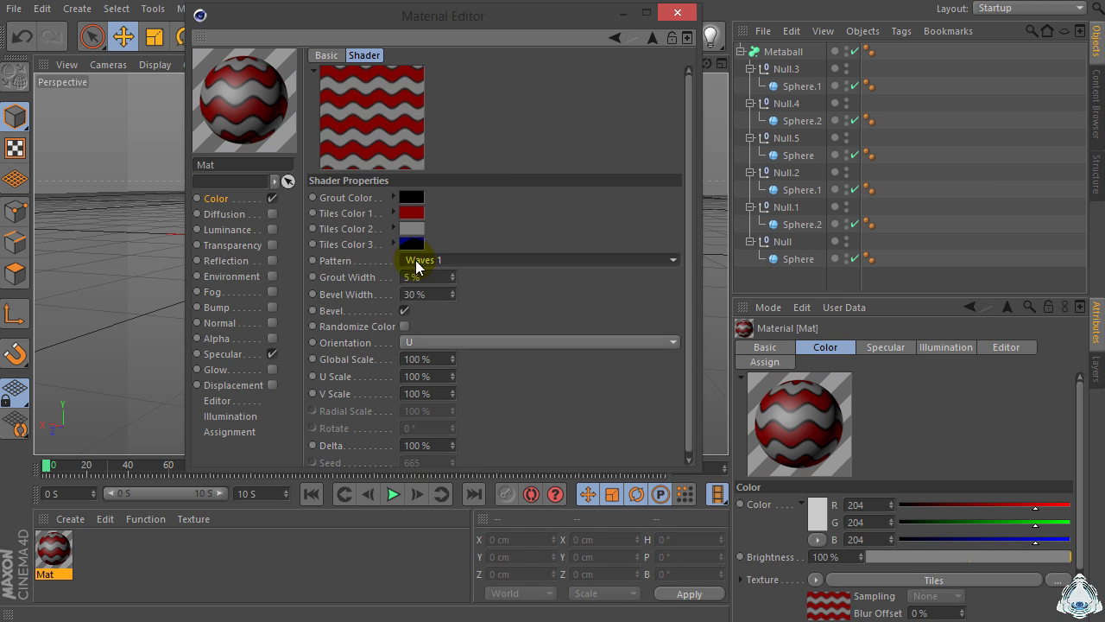
- Try the V orientation for the wave pattern and switch it back to U
click(437, 343)
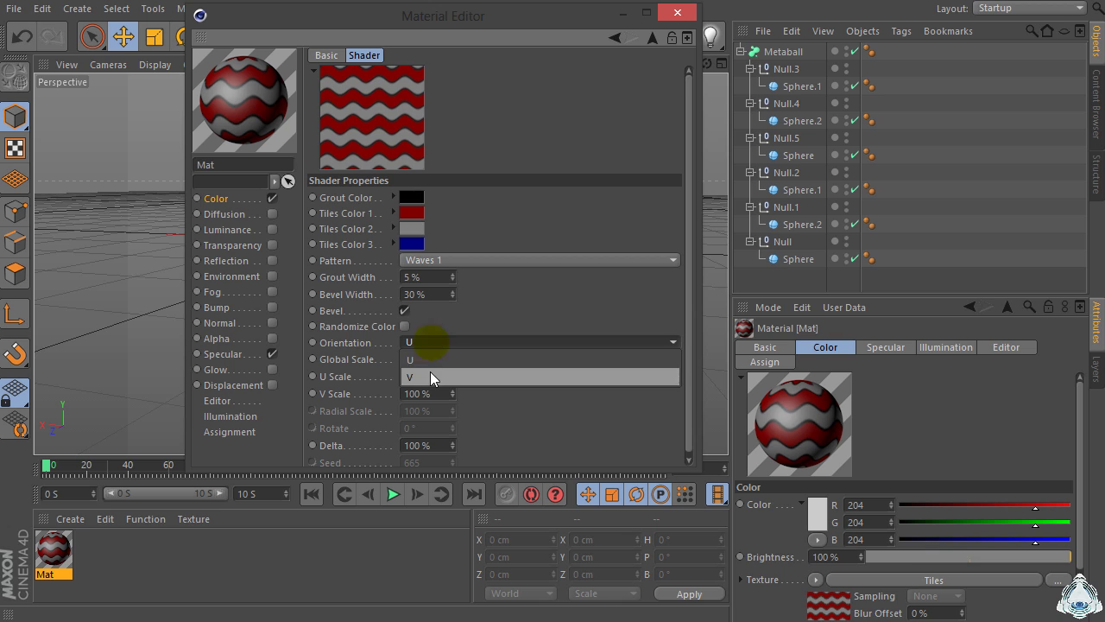
click(431, 376)
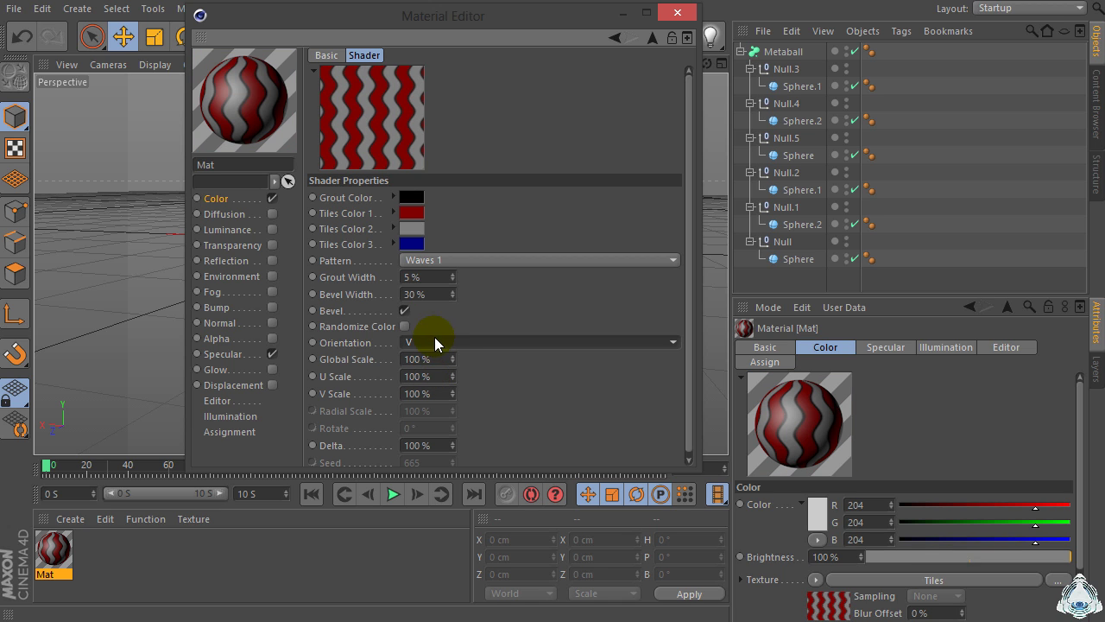
click(434, 337)
click(432, 357)
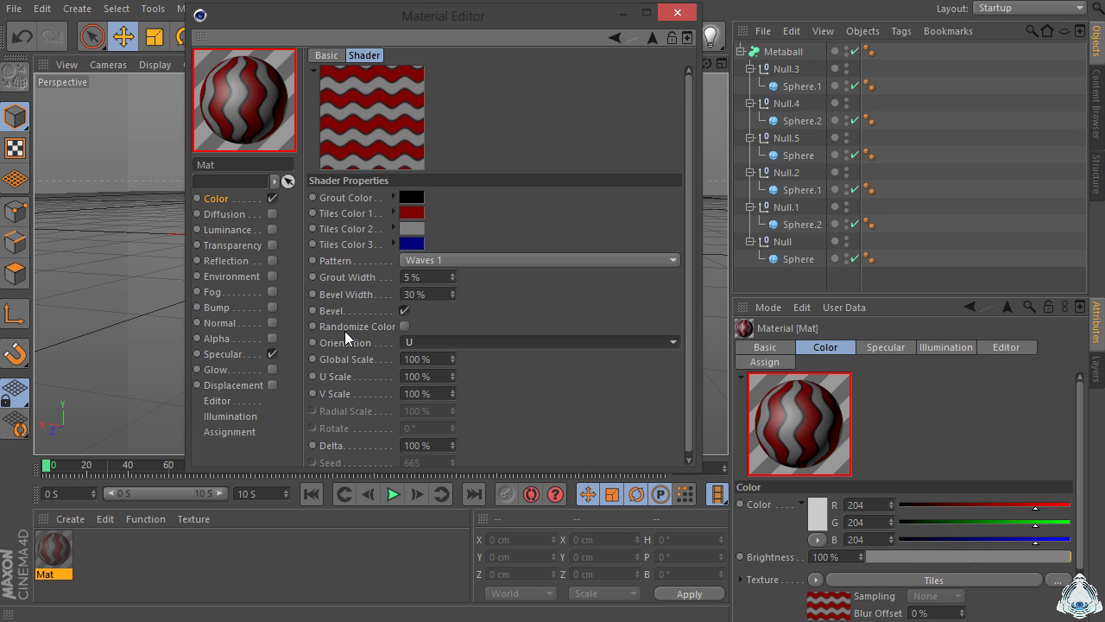
- Set the Tiles shader's grout color to white
click(411, 197)
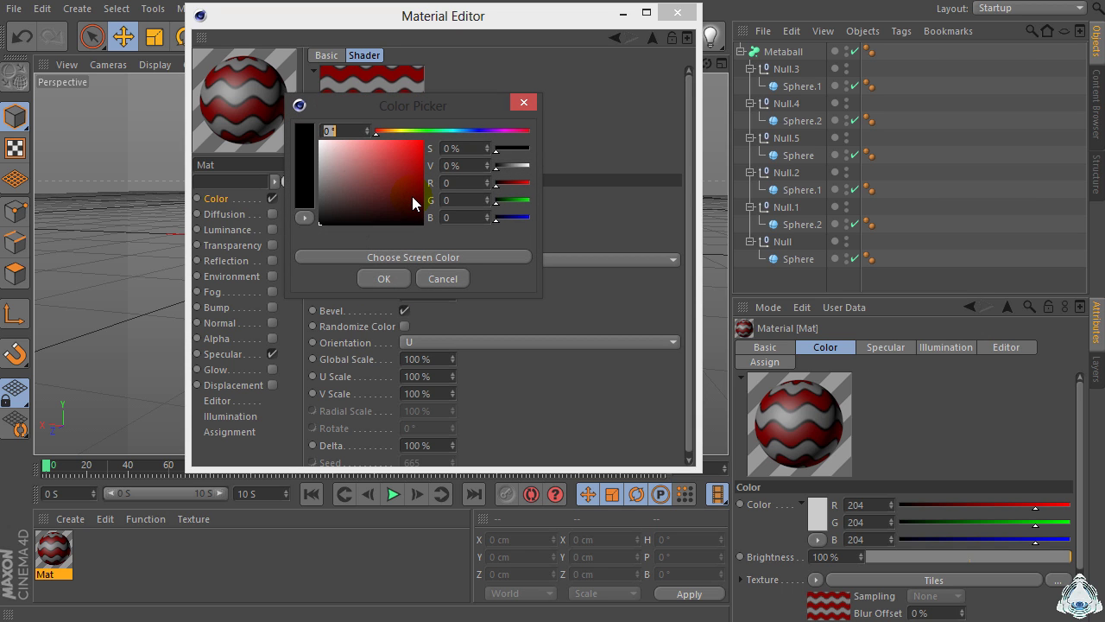
drag(421, 218, 303, 165)
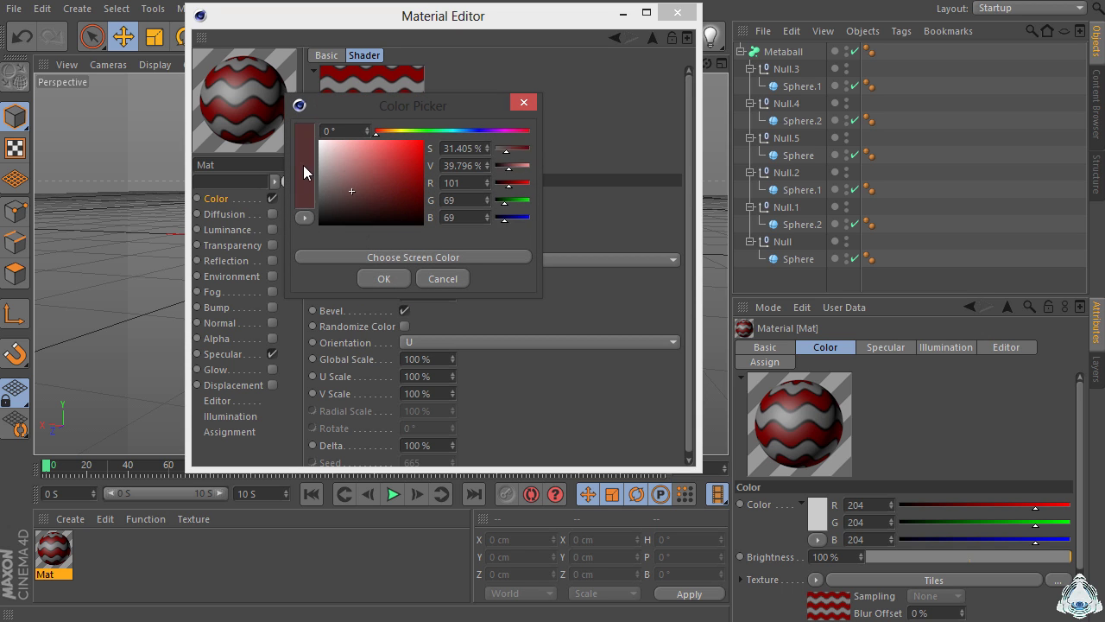
click(380, 275)
- Set Tiles Color 1 to bright sky blue with RGB 0, 178, 255
click(411, 211)
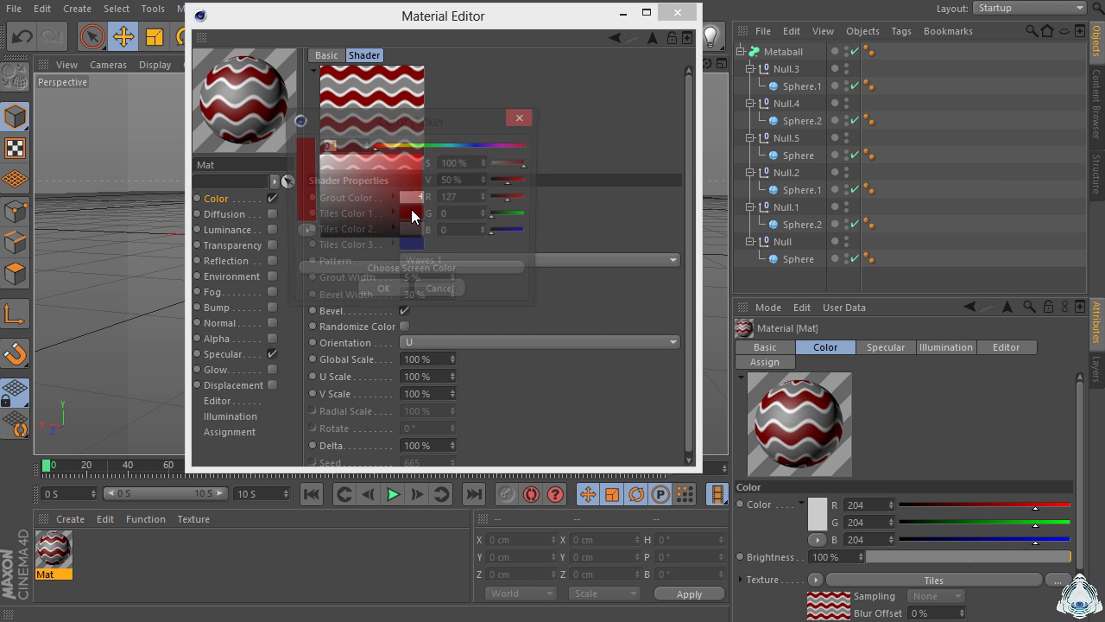
click(464, 146)
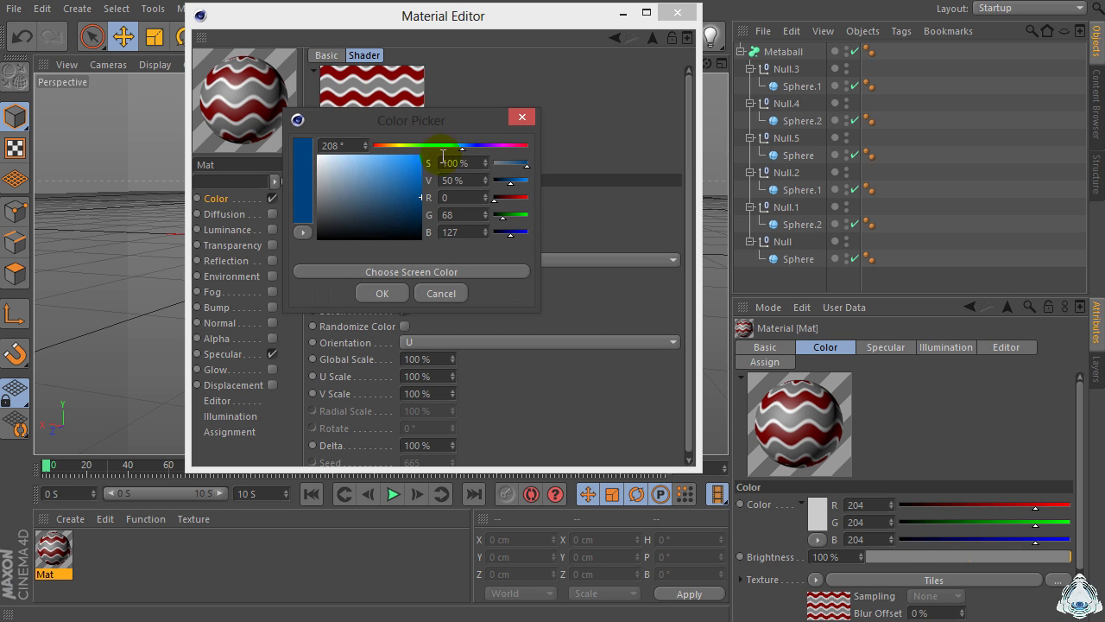
drag(400, 197, 464, 150)
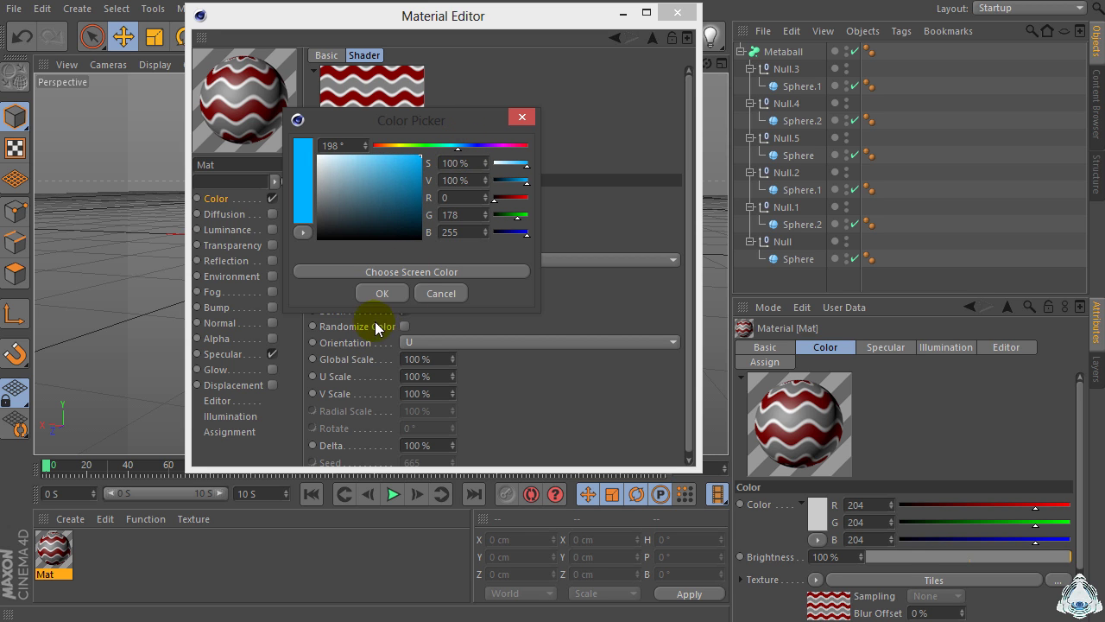
click(386, 291)
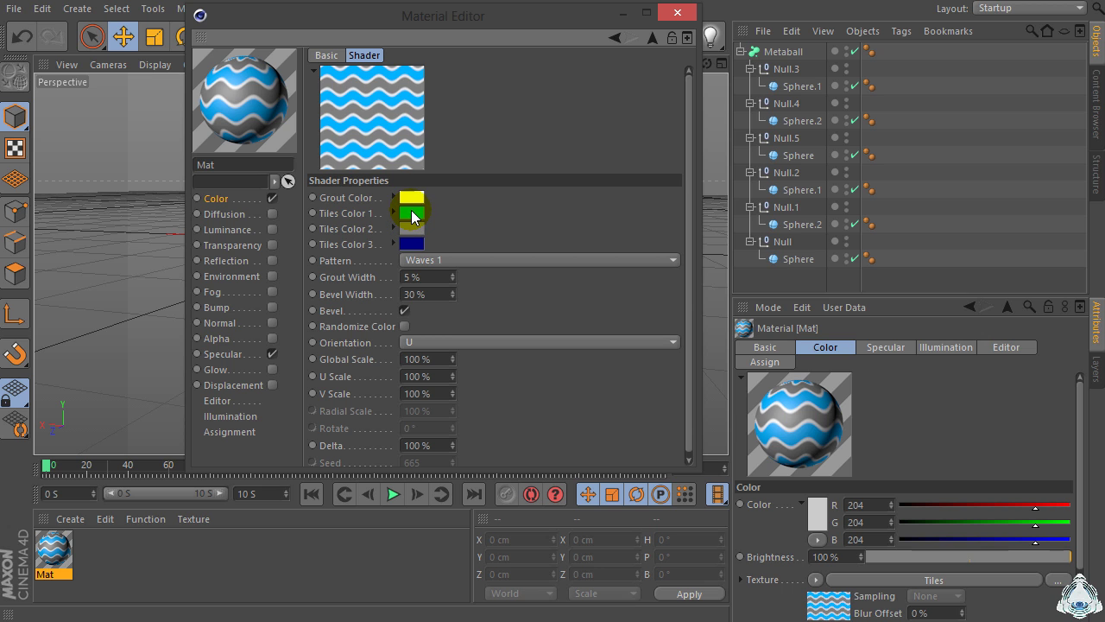
- Set Tiles Color 2 and Tiles Color 3 of the shader to bright red
click(412, 228)
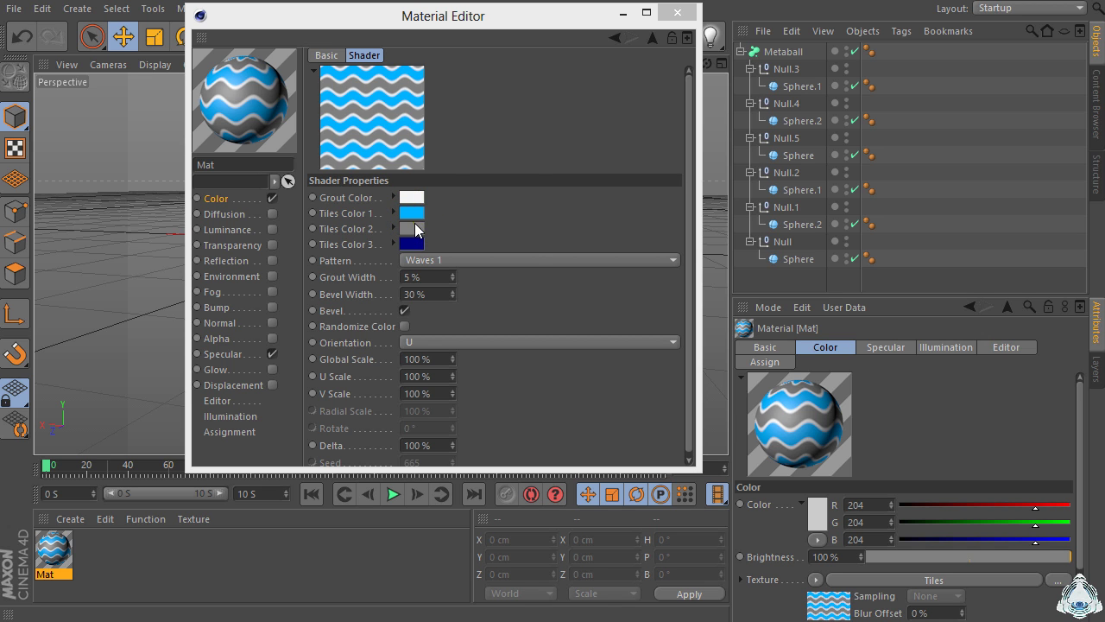
click(385, 306)
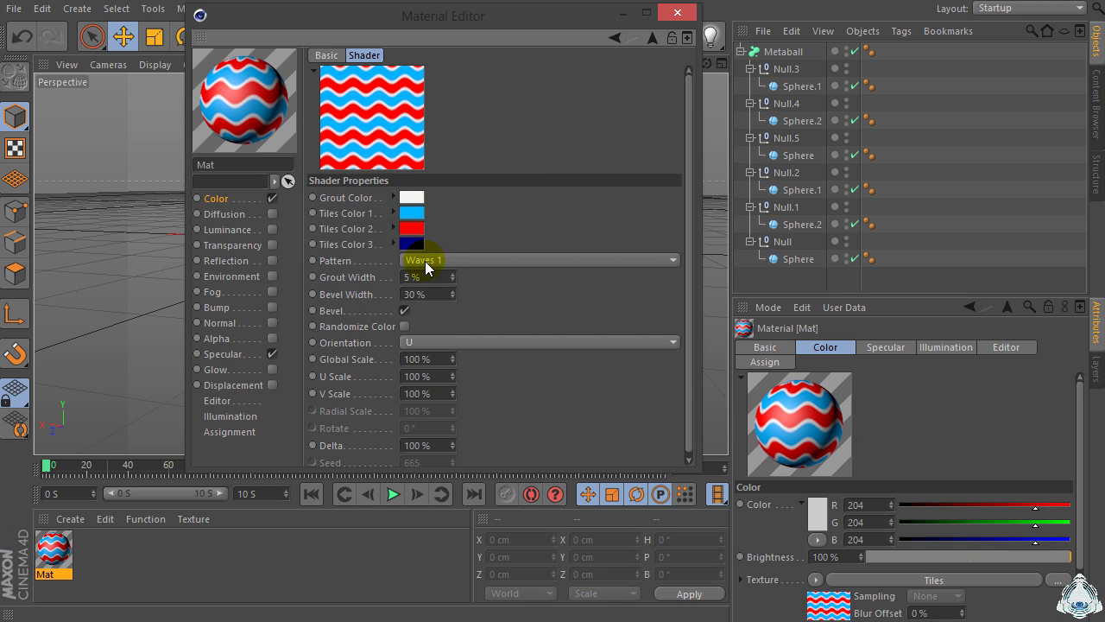
click(417, 245)
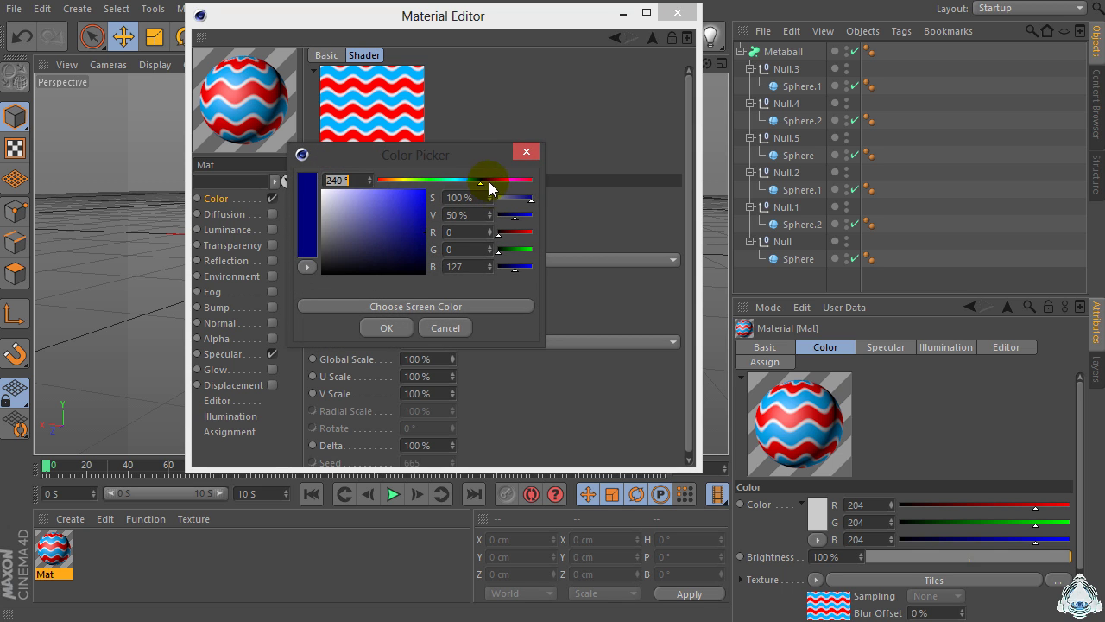
drag(487, 182, 356, 183)
drag(392, 221, 508, 141)
click(402, 327)
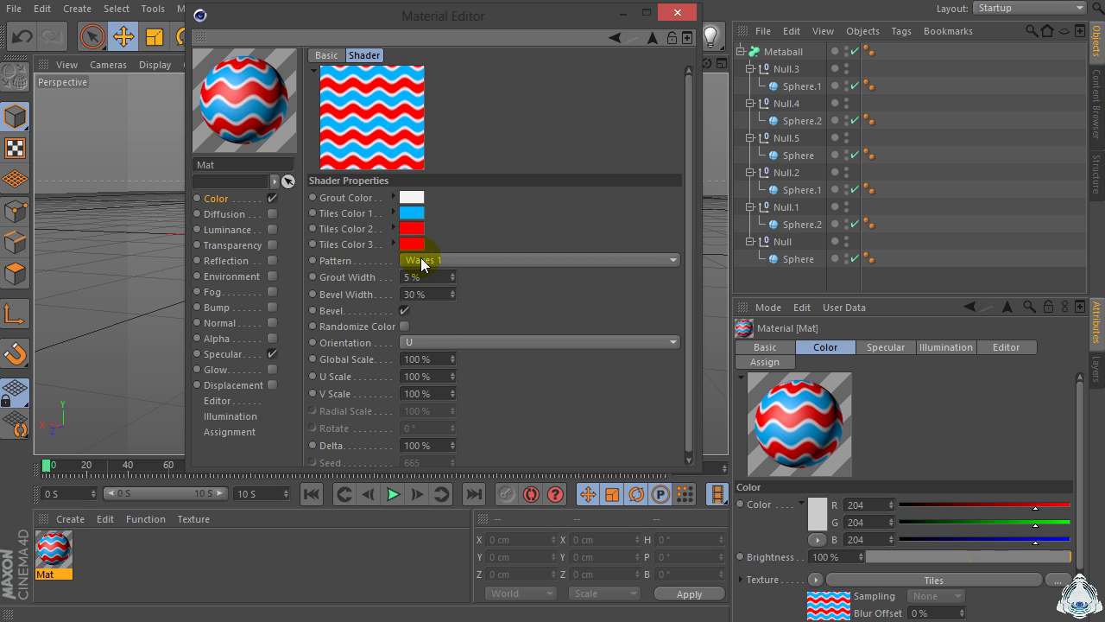
- Set the Tiles shader's grout width to 25% and its bevel width to 15%
drag(318, 284, 203, 284)
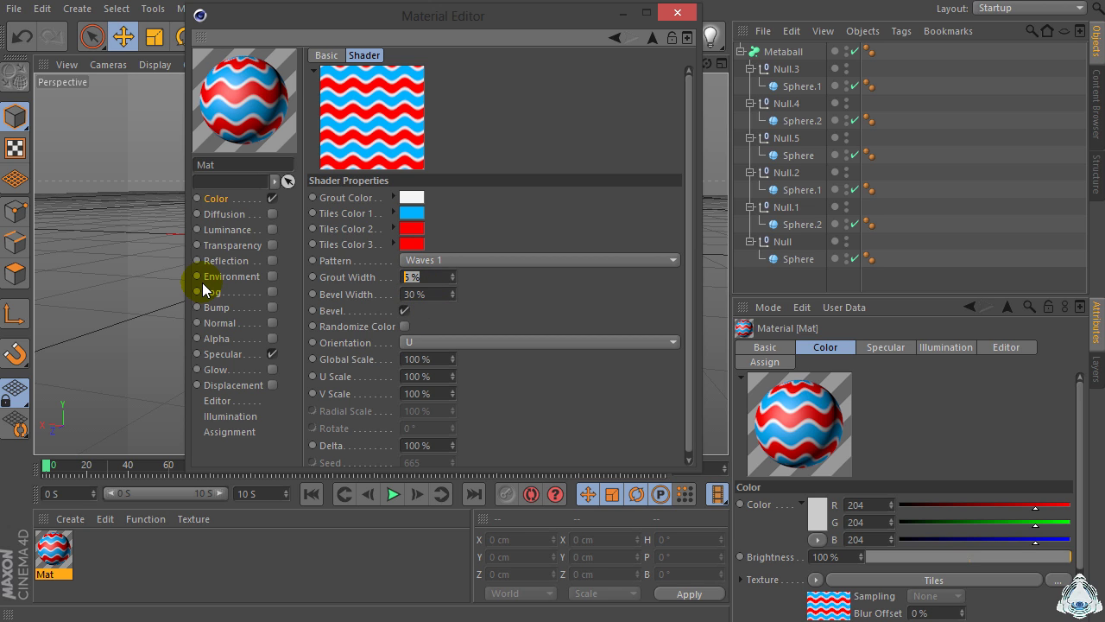
click(403, 293)
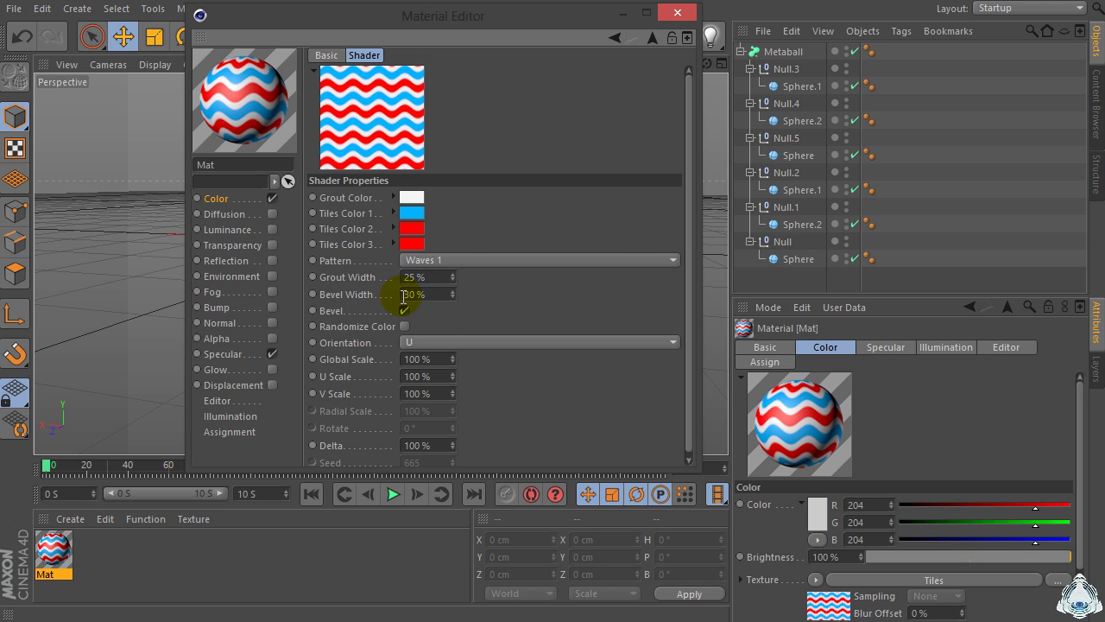
click(414, 295)
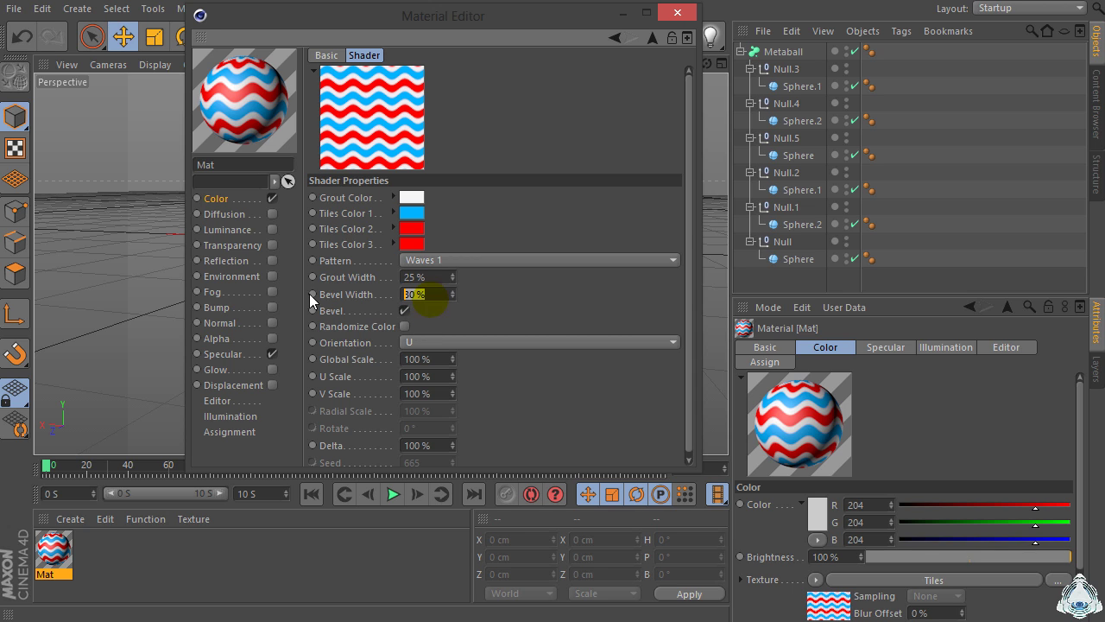
key(Return)
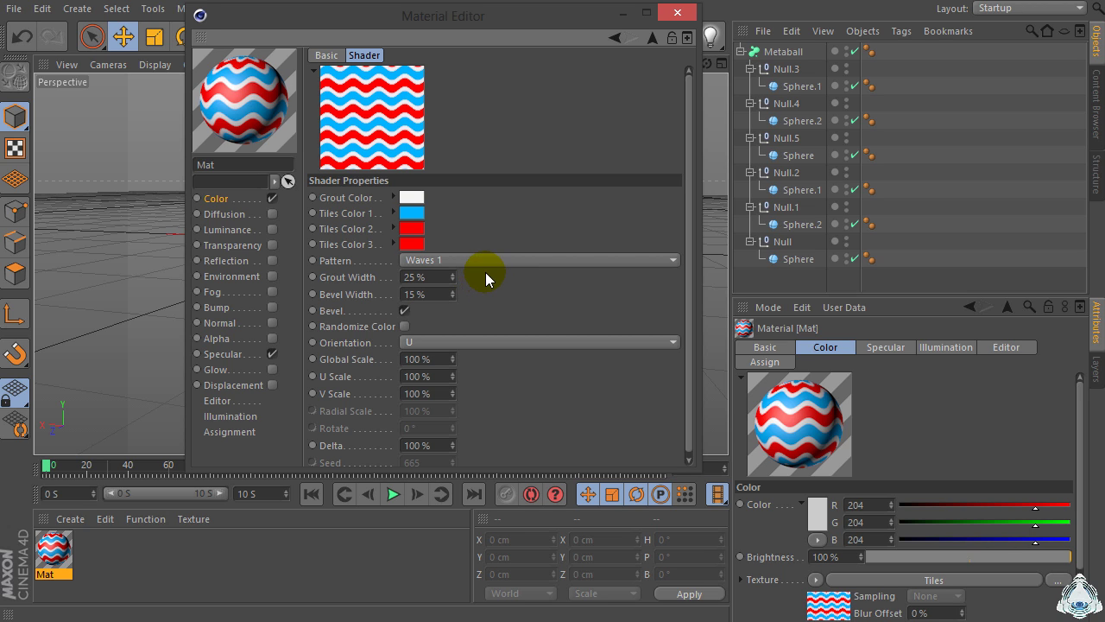
- Try the V orientation for the wave pattern and return it to U
click(434, 340)
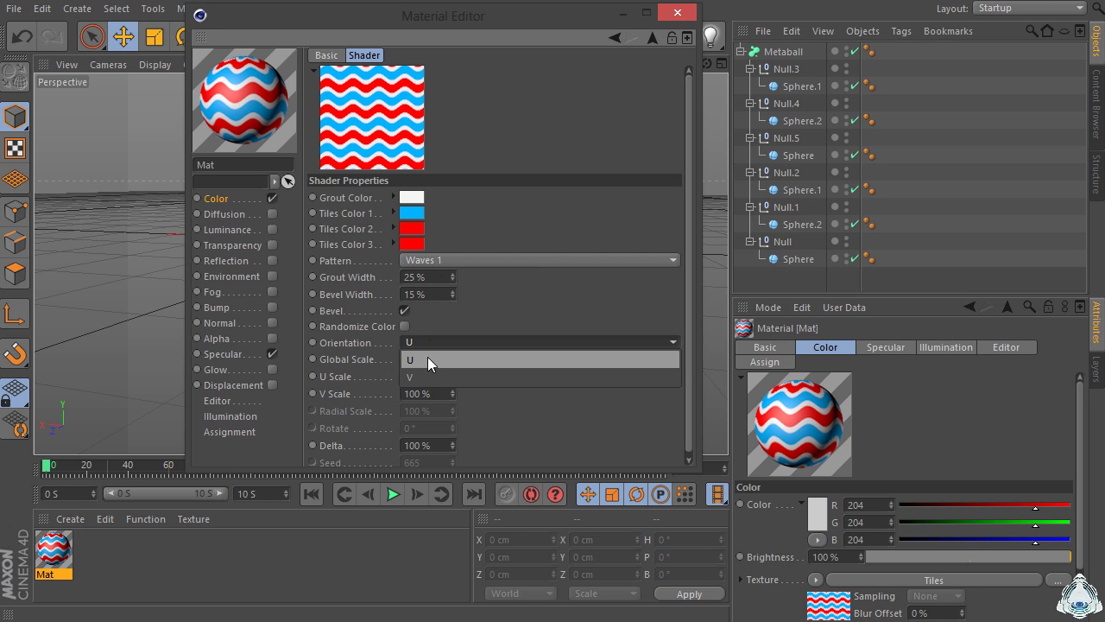
click(428, 358)
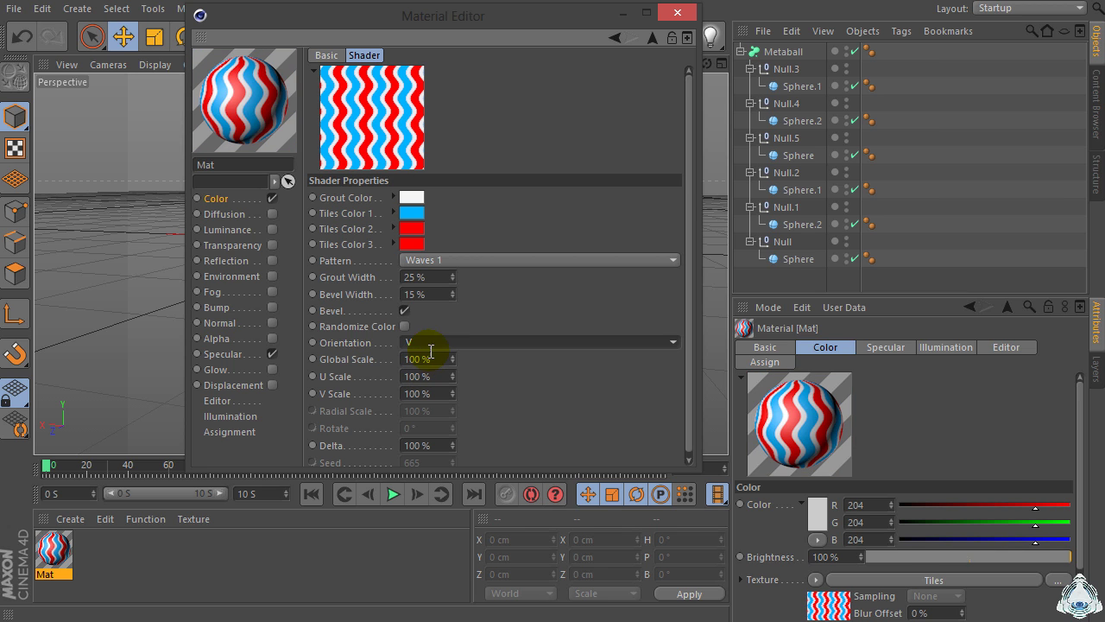
click(428, 345)
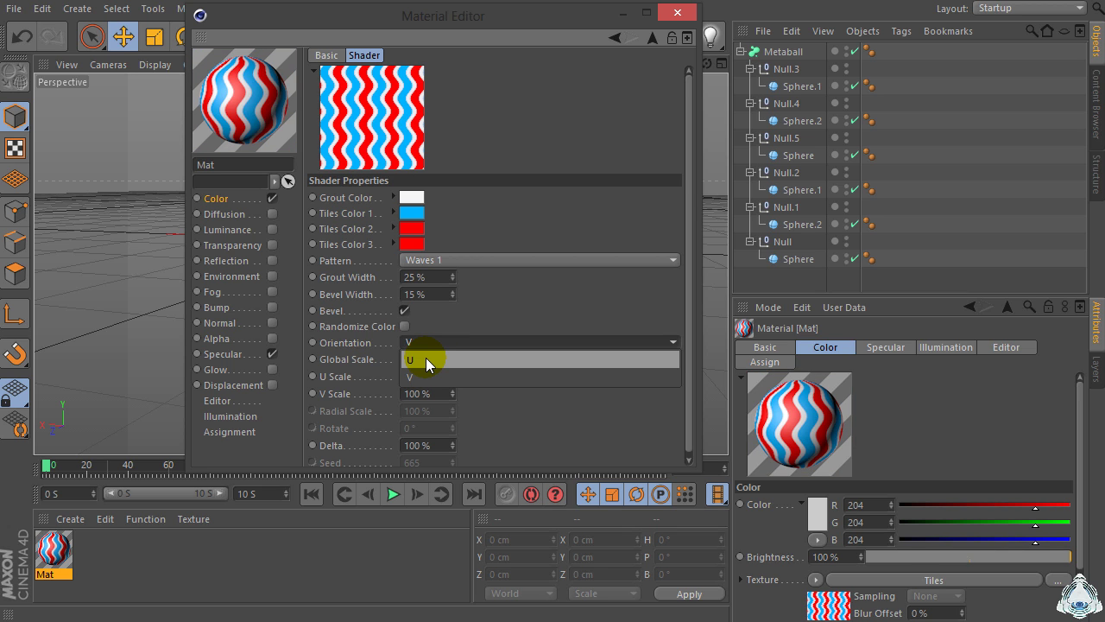
click(426, 360)
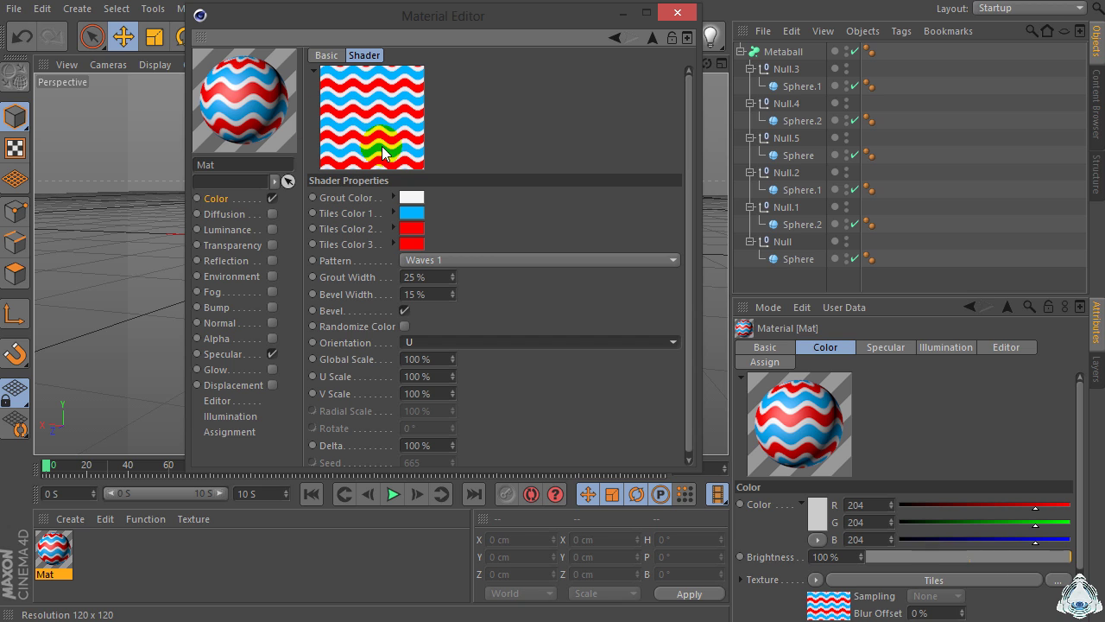
- Set the Tiles shader's orientation to V so the waves run vertically
click(413, 342)
click(417, 372)
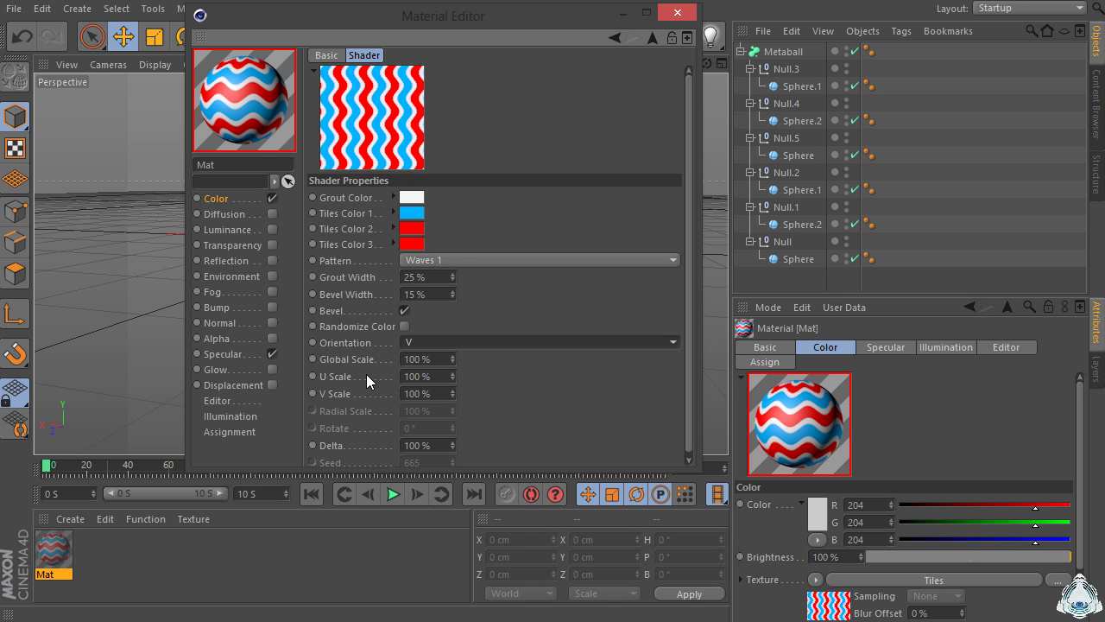
click(332, 367)
click(350, 164)
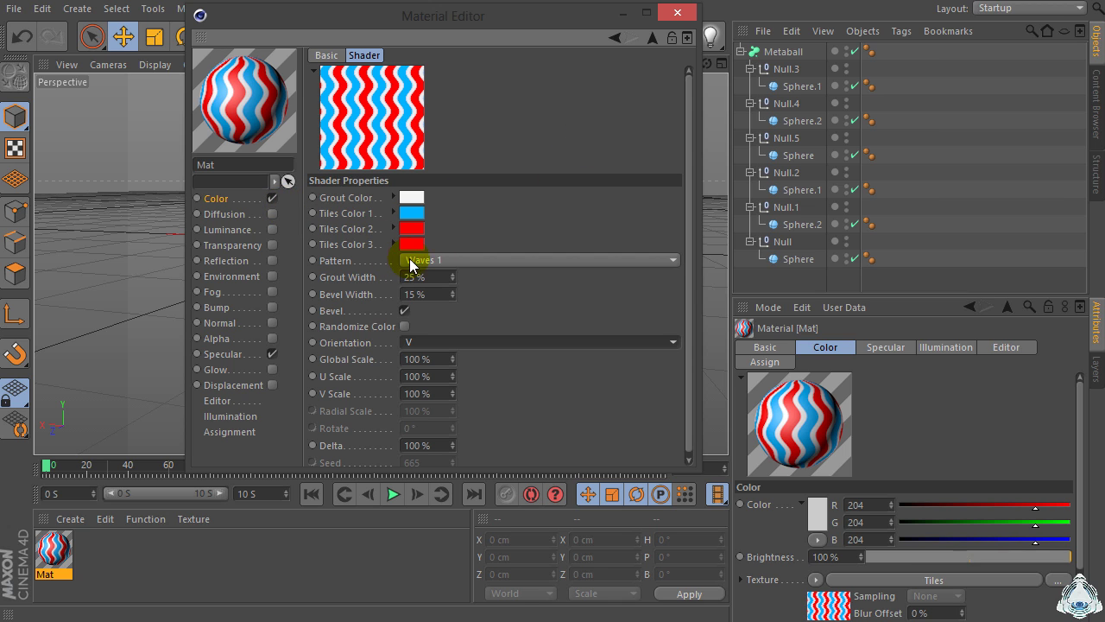
key(Tab)
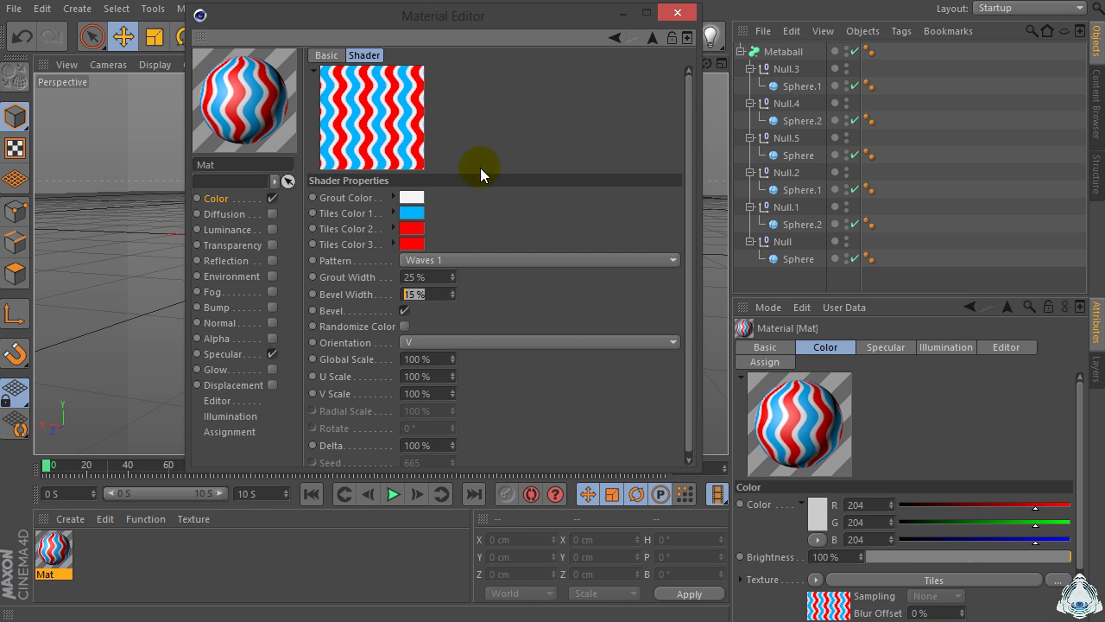
- Shift the hue of Tiles Color 1 from sky blue to a deeper blue
click(414, 213)
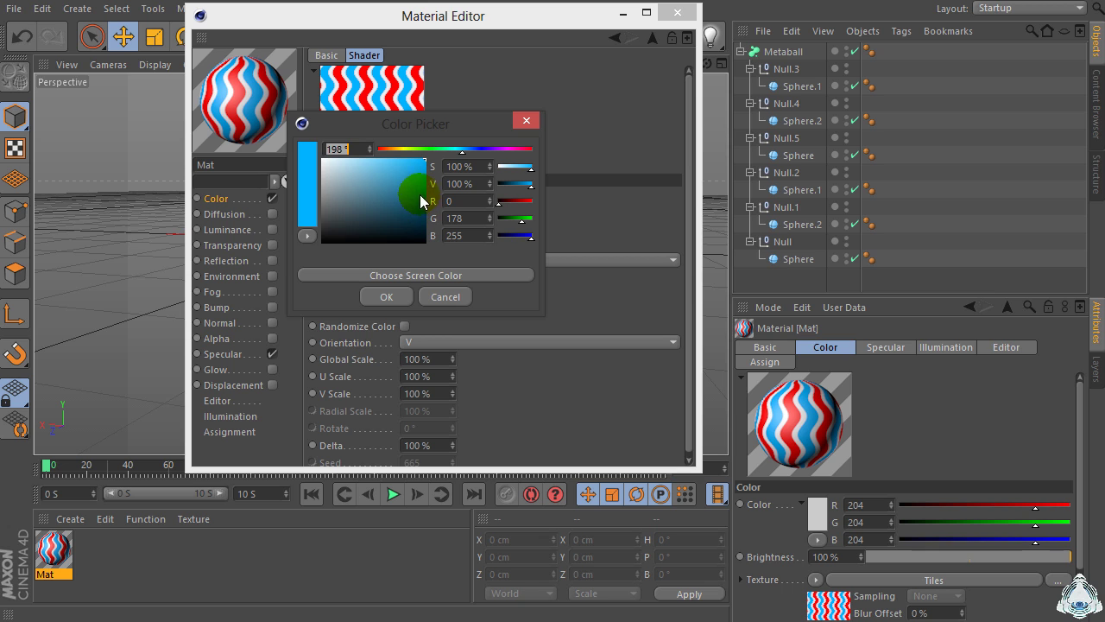
drag(419, 194, 470, 151)
click(397, 292)
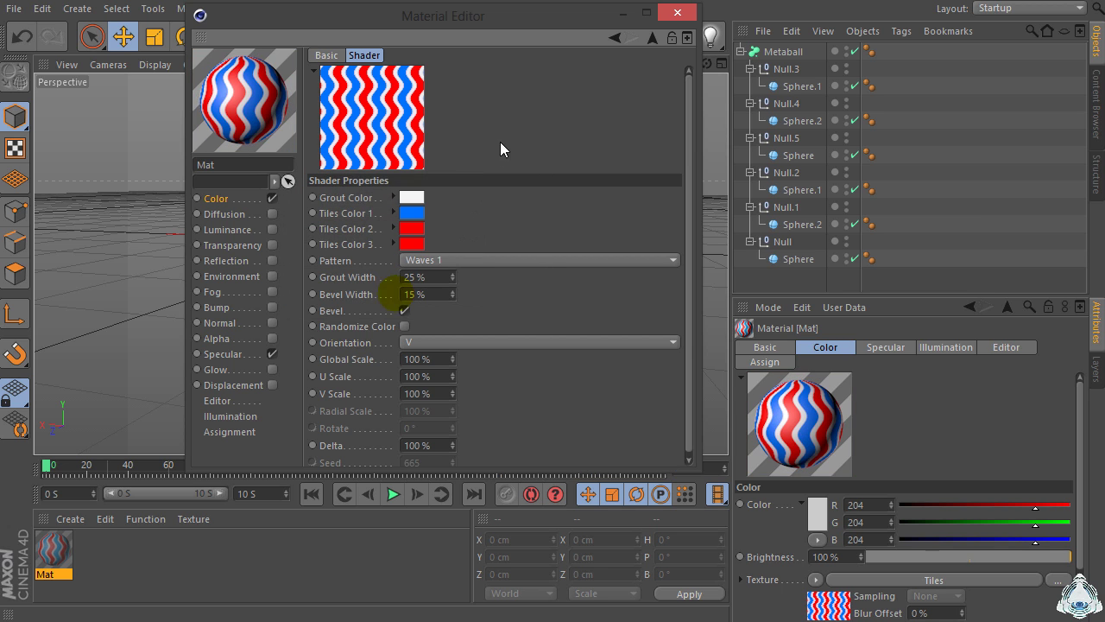
click(531, 109)
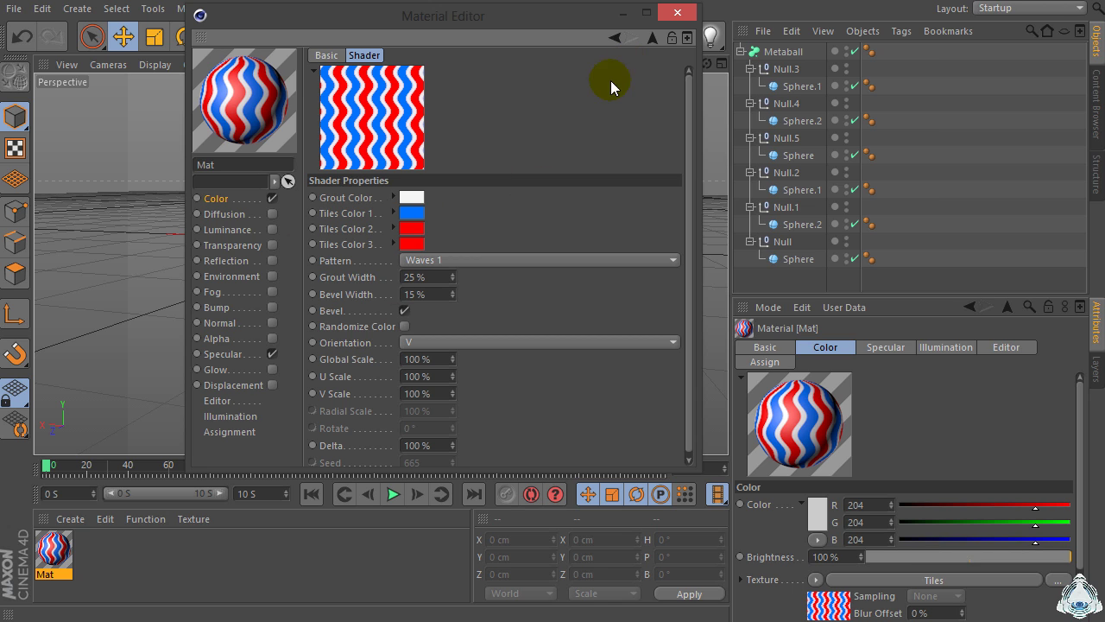
- Enable the material's Reflection channel at 30% brightness and load a Fresnel shader as its texture
click(651, 39)
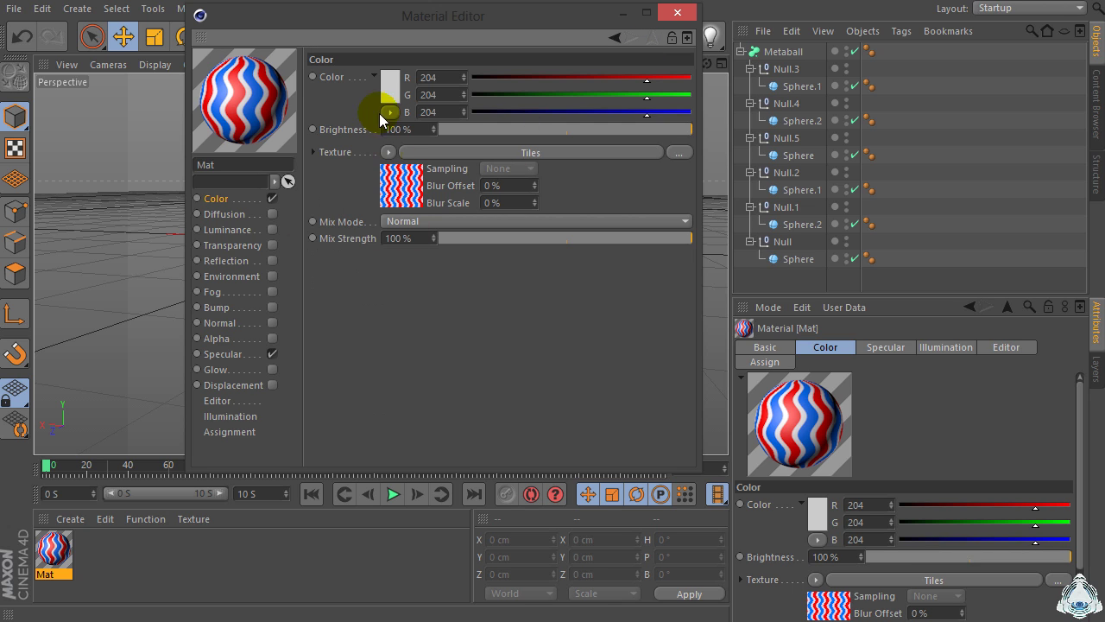
click(271, 261)
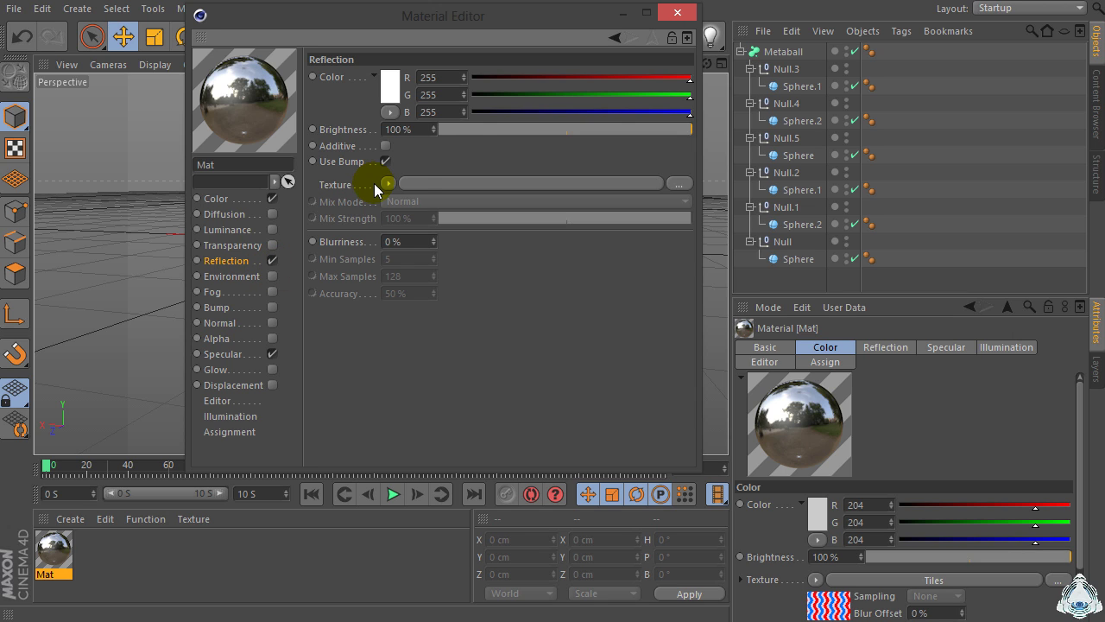
drag(464, 130, 511, 133)
click(422, 129)
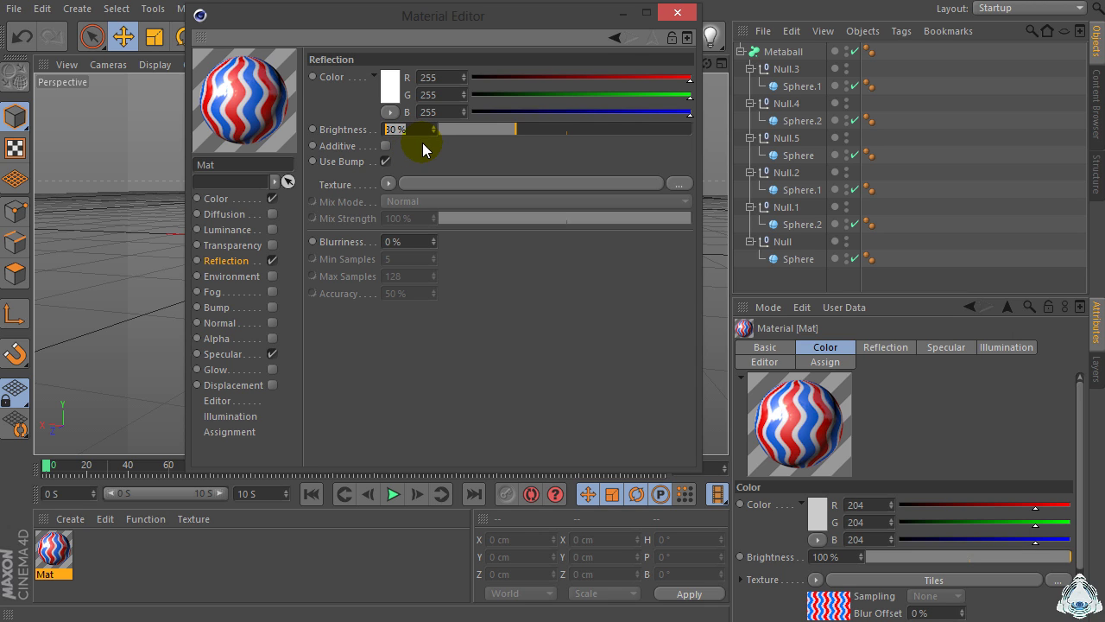
click(389, 184)
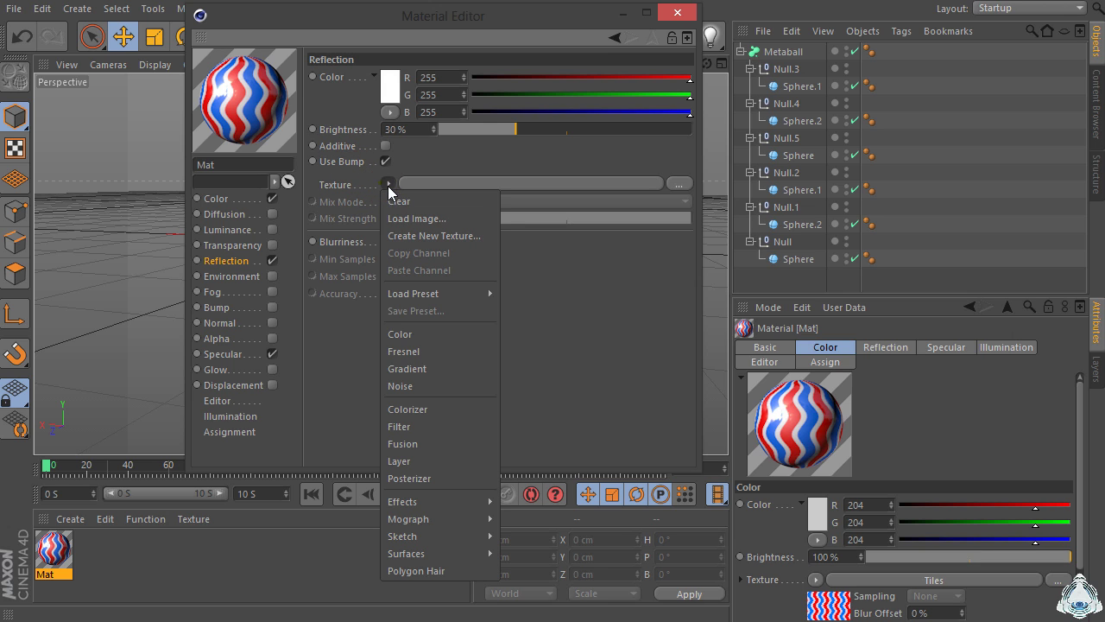
click(405, 352)
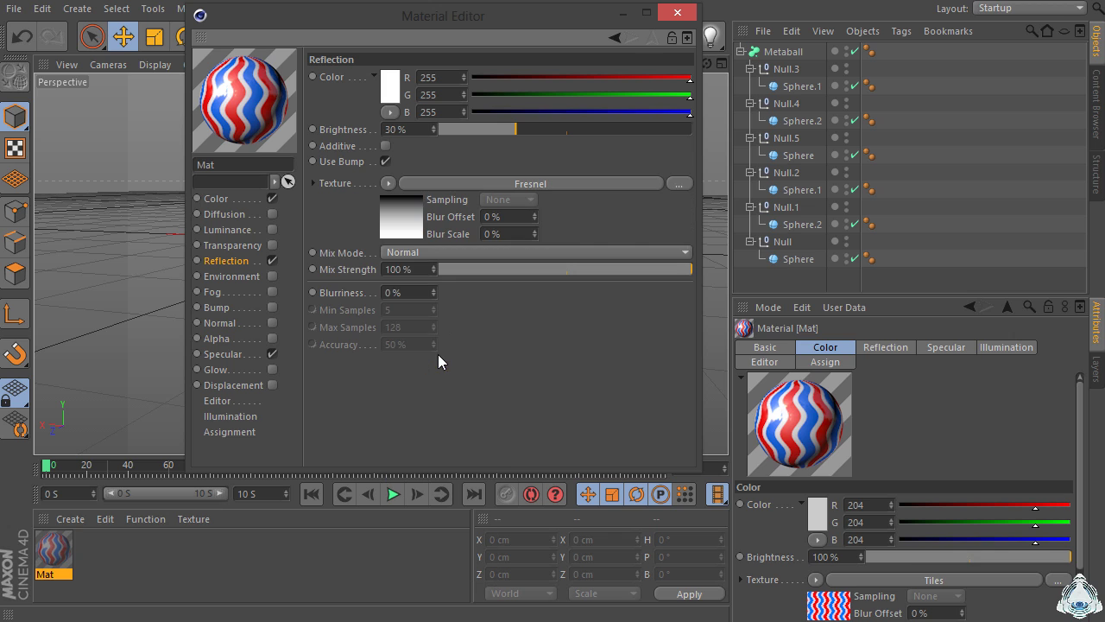
- Adjust the Fresnel gradient by moving the black knot inward and shifting the midpoint toward the white end
click(395, 231)
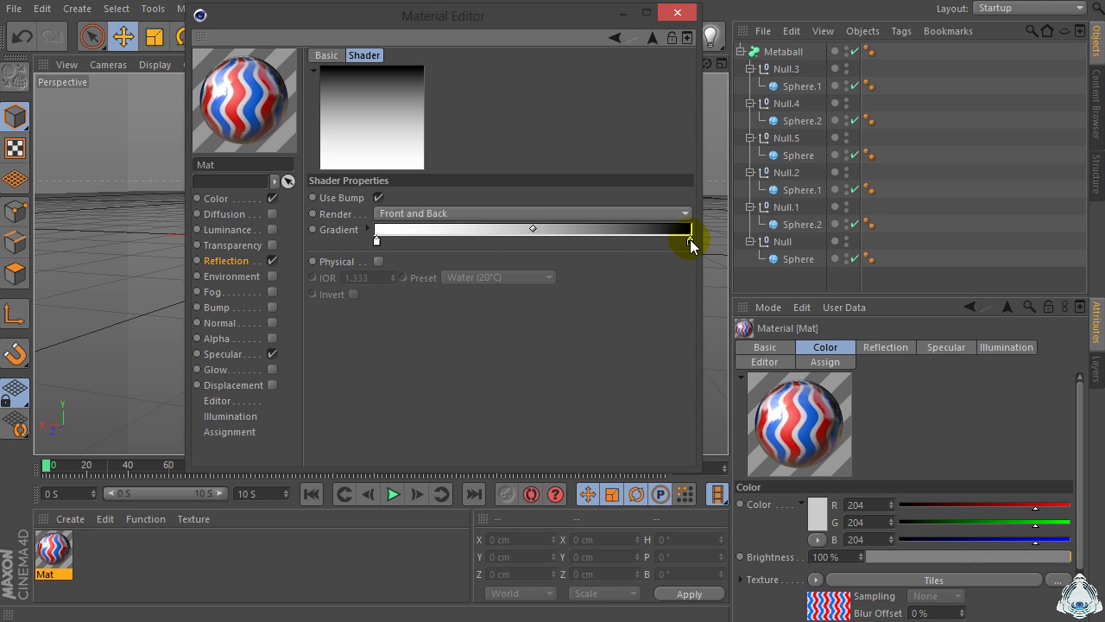
drag(691, 241, 619, 239)
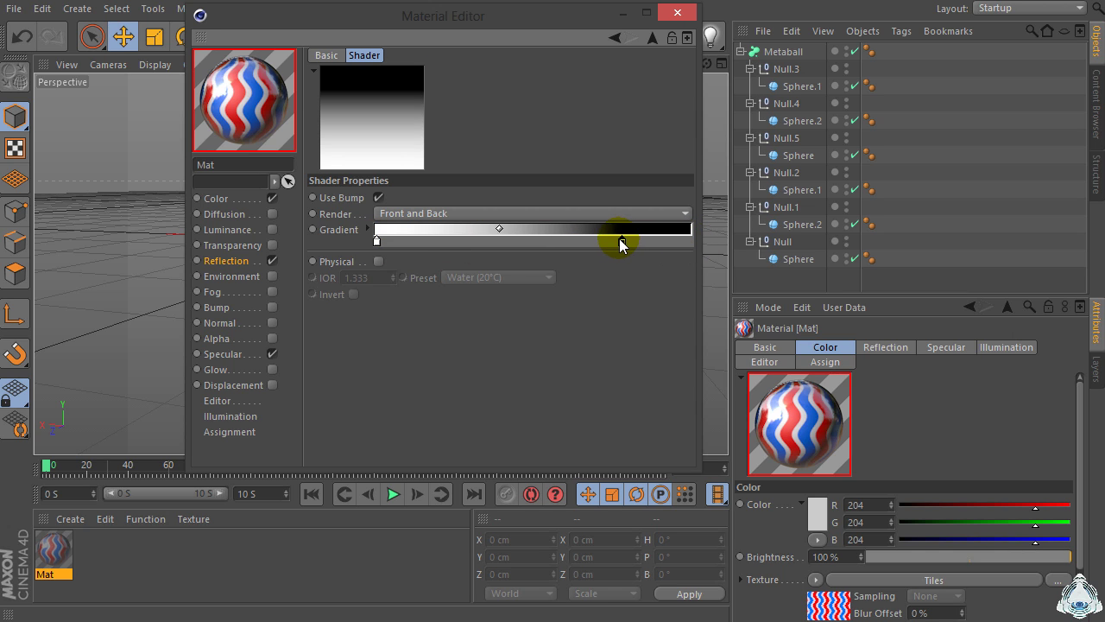
drag(499, 227, 435, 232)
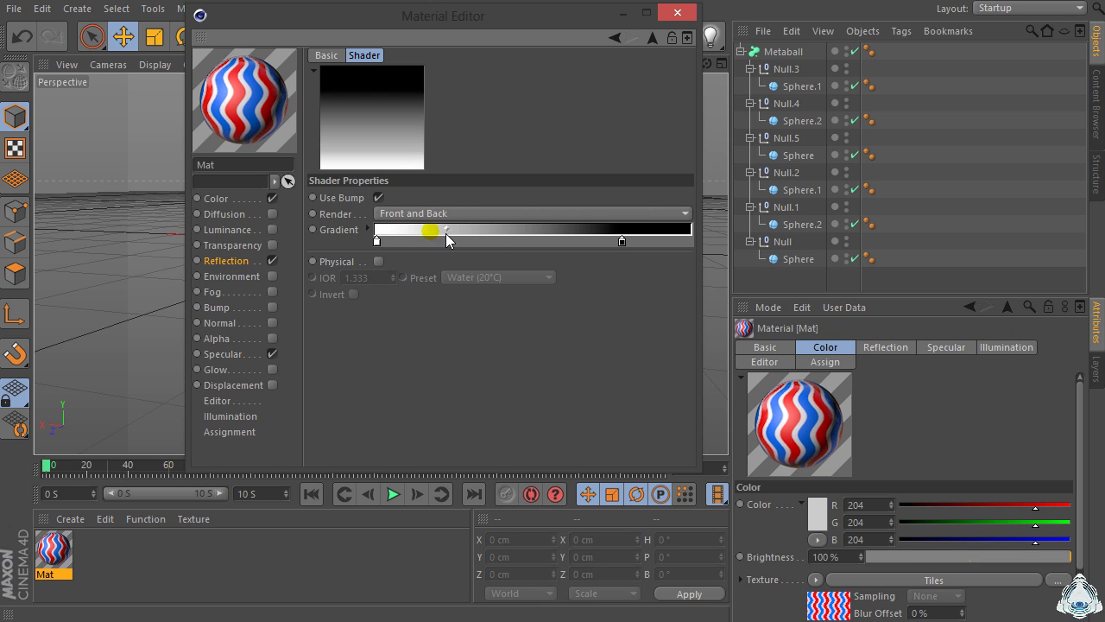
drag(621, 241, 643, 243)
click(454, 230)
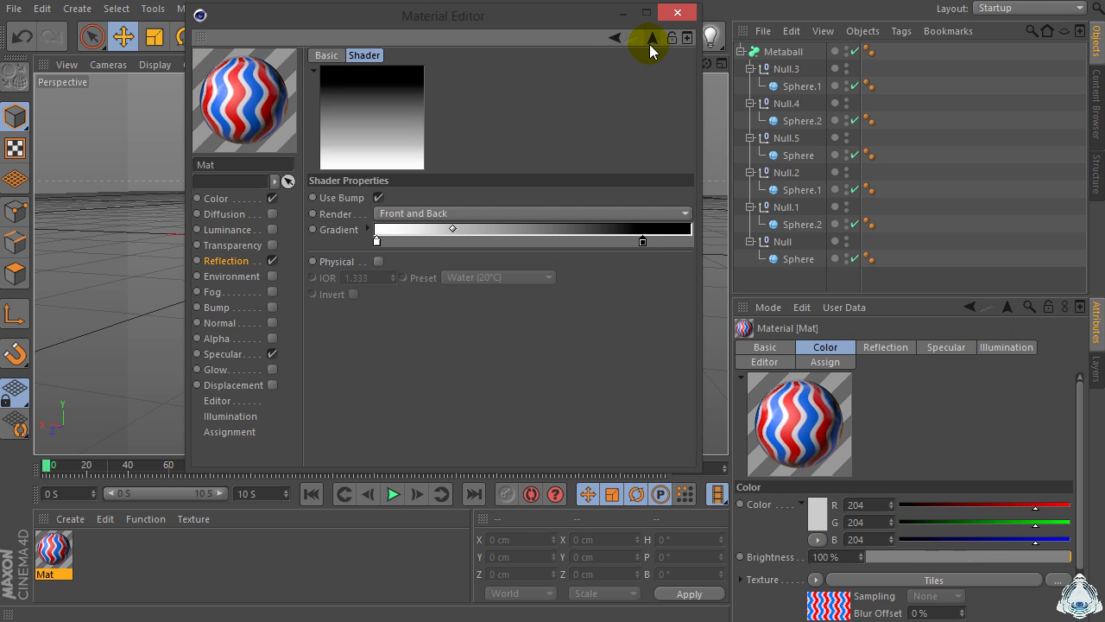
click(463, 232)
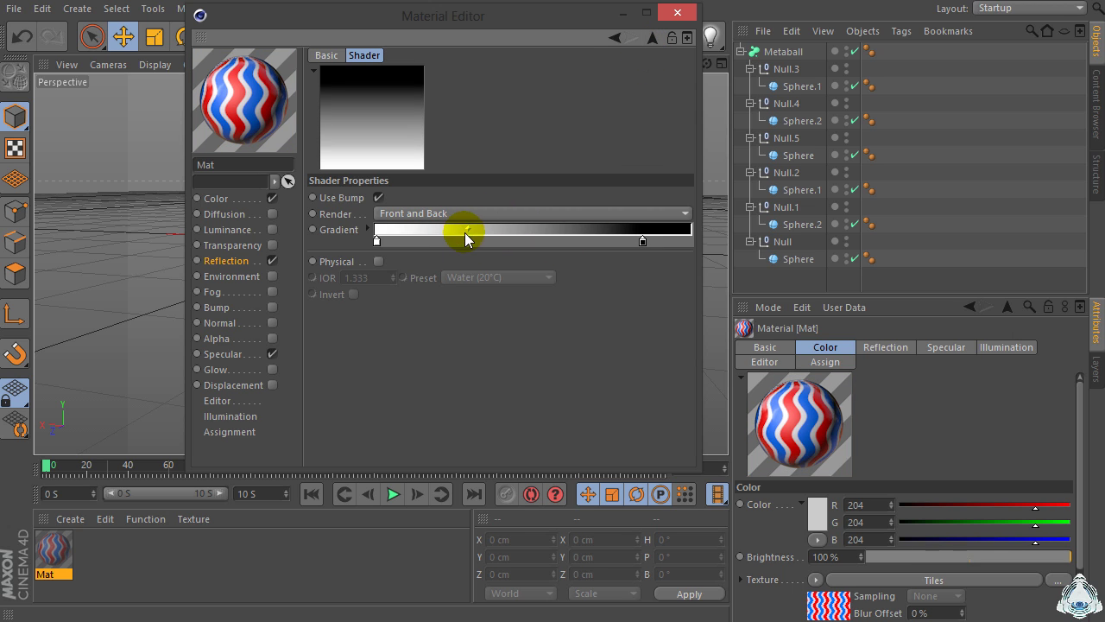
- Return to the Reflection channel and set the Fresnel texture's mix strength to 95%
click(651, 38)
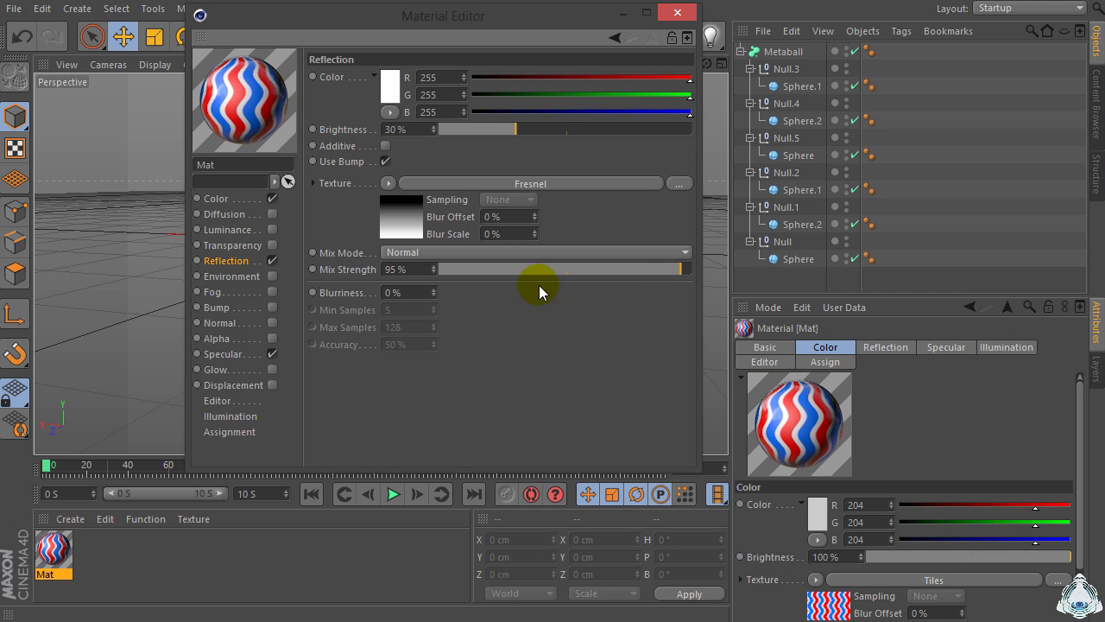
double_click(395, 270)
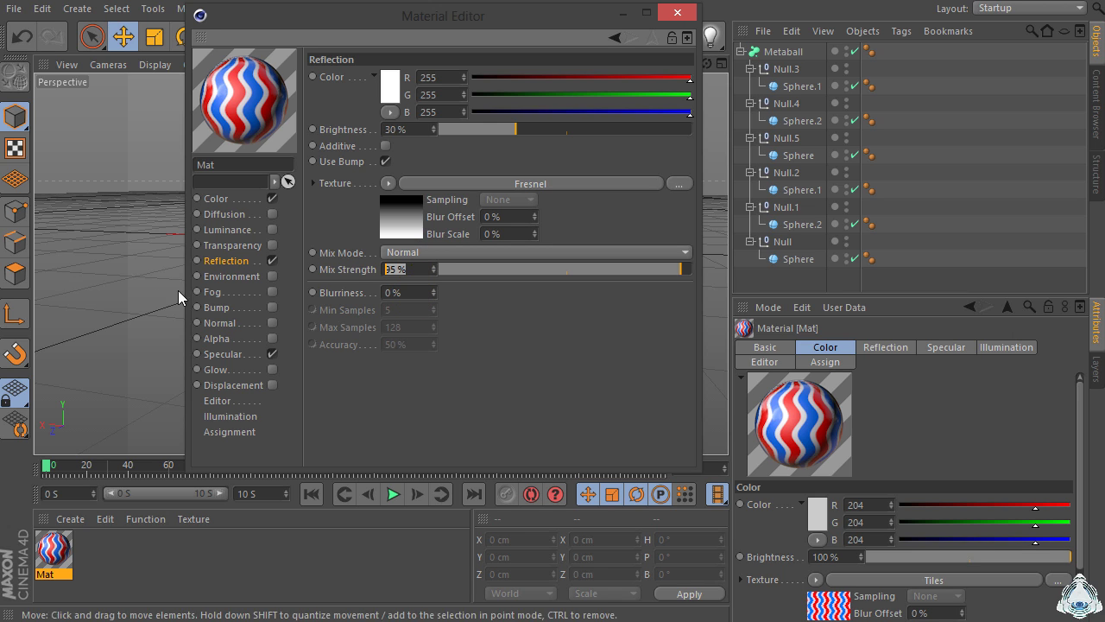
double_click(411, 128)
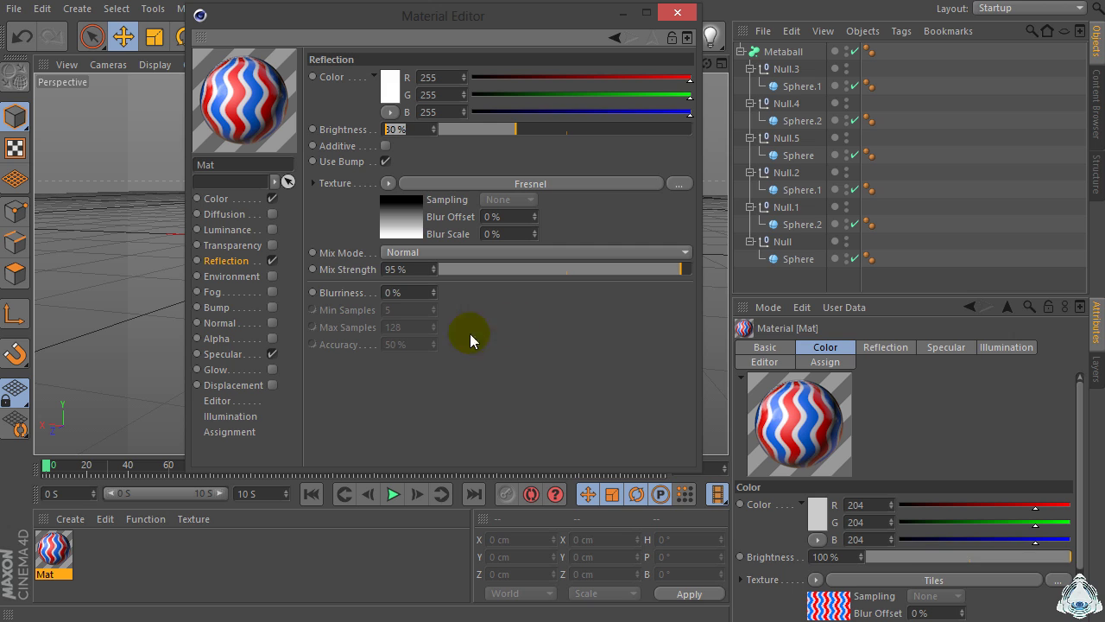
double_click(428, 292)
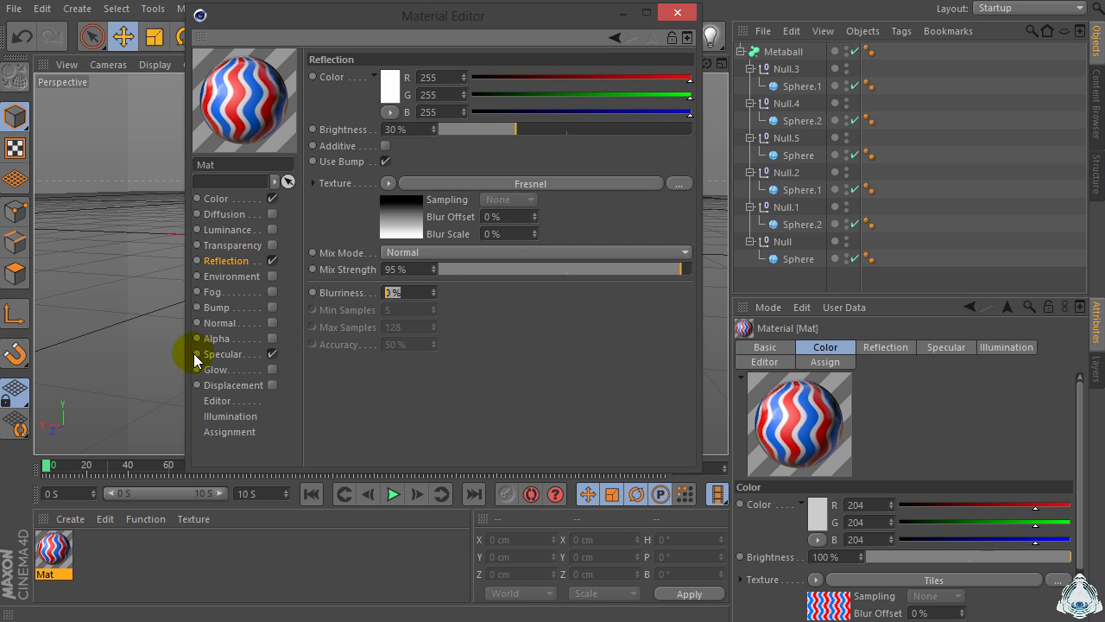
- Set the material's specular width to 60% and specular height to 30%
click(240, 356)
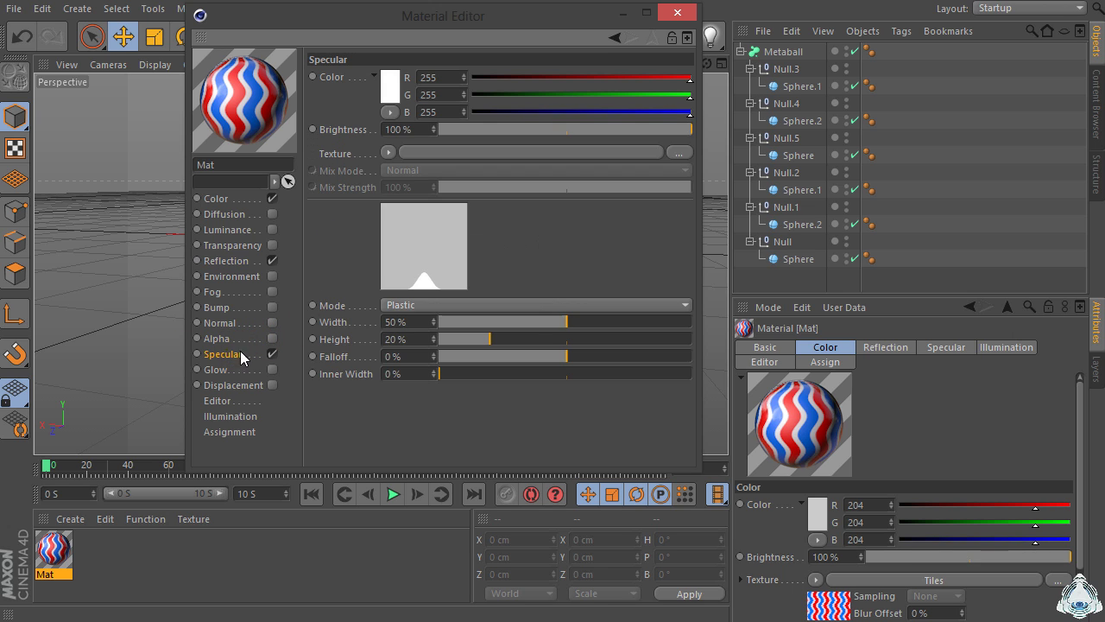
drag(584, 323, 589, 322)
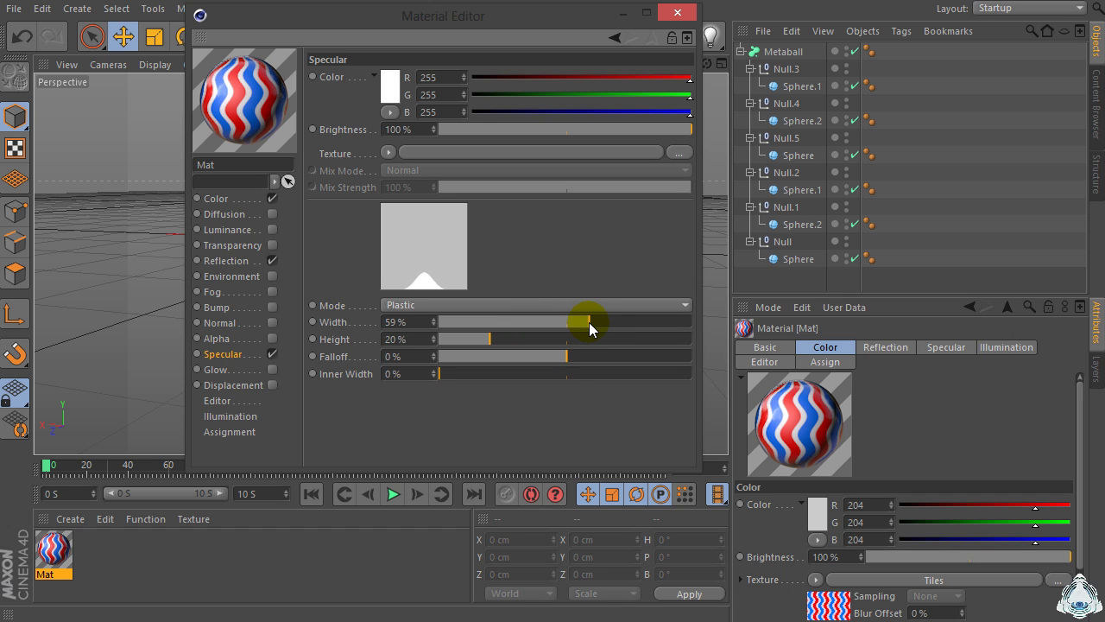
drag(490, 339, 511, 341)
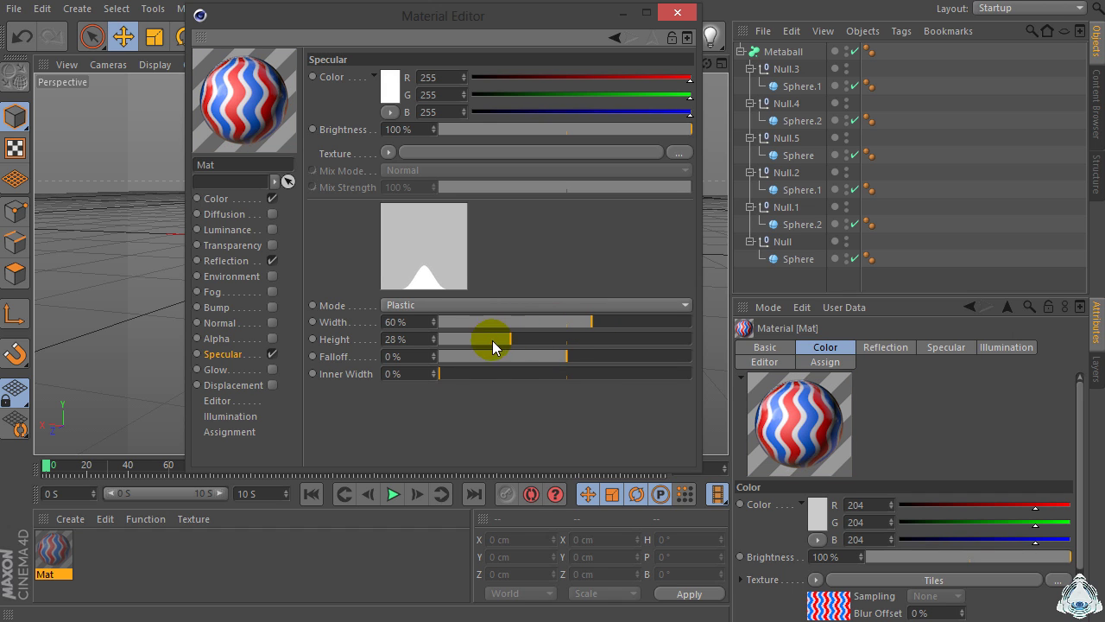
drag(410, 323, 327, 328)
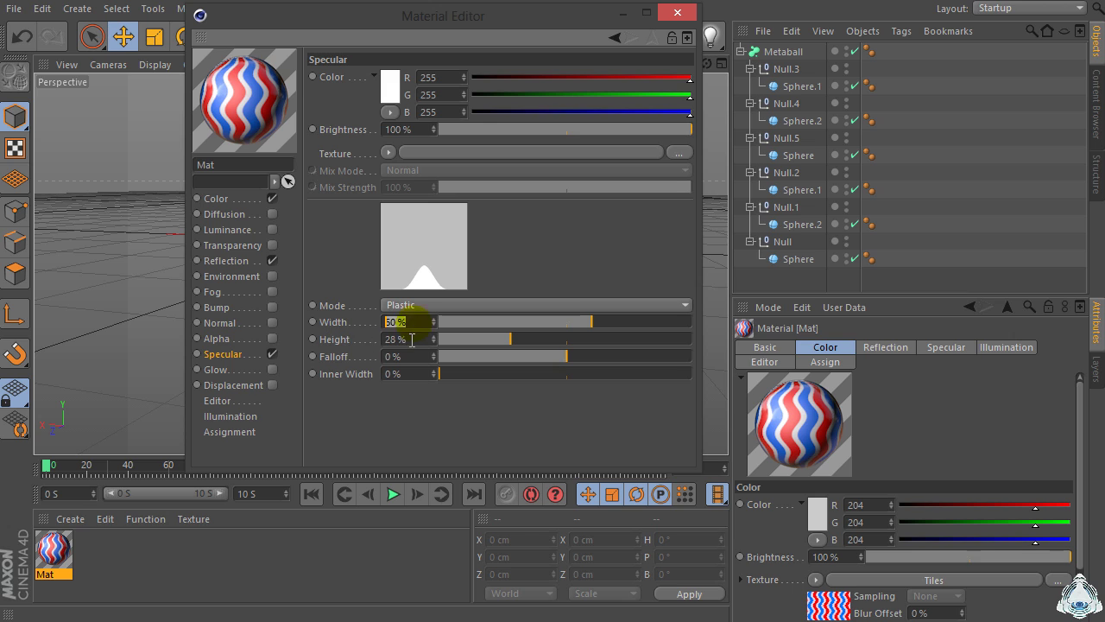
click(382, 341)
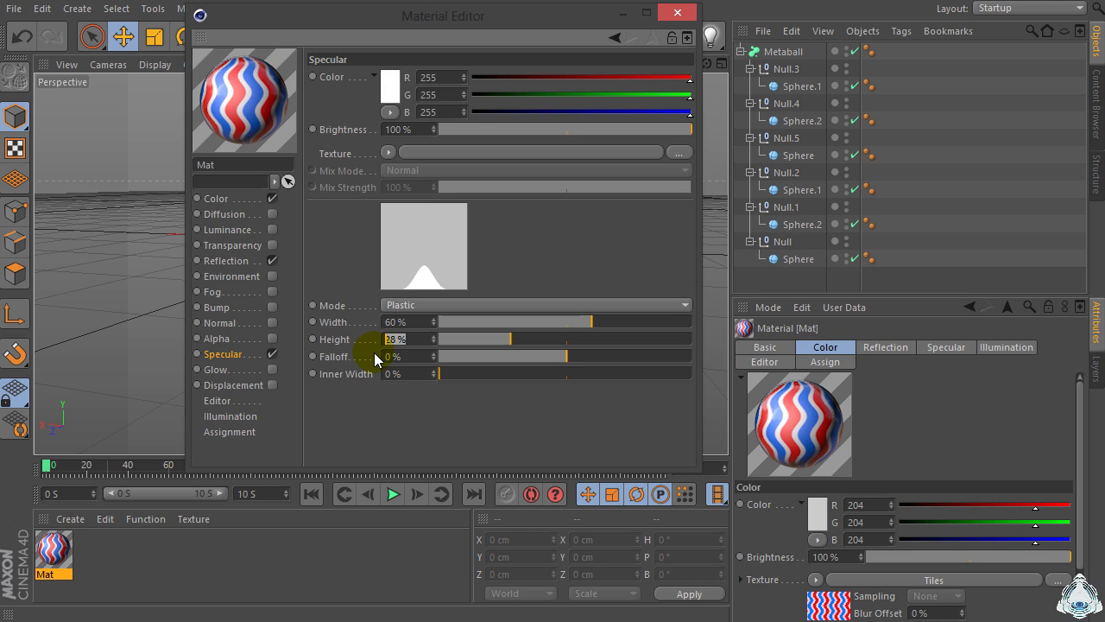
text(30)
key(Return)
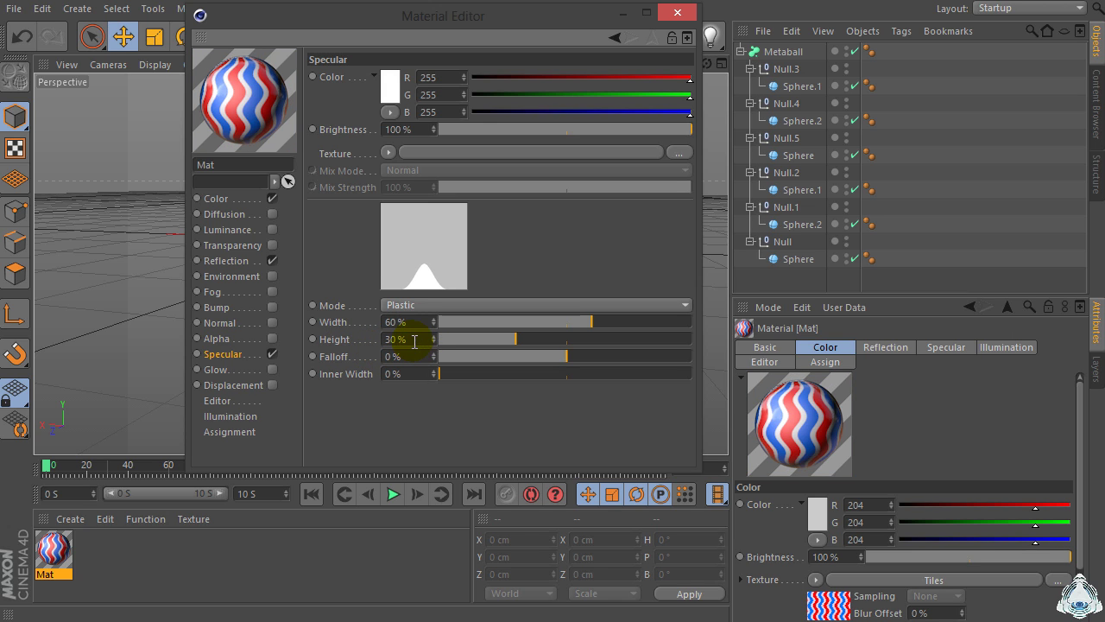
key(shift+Tab)
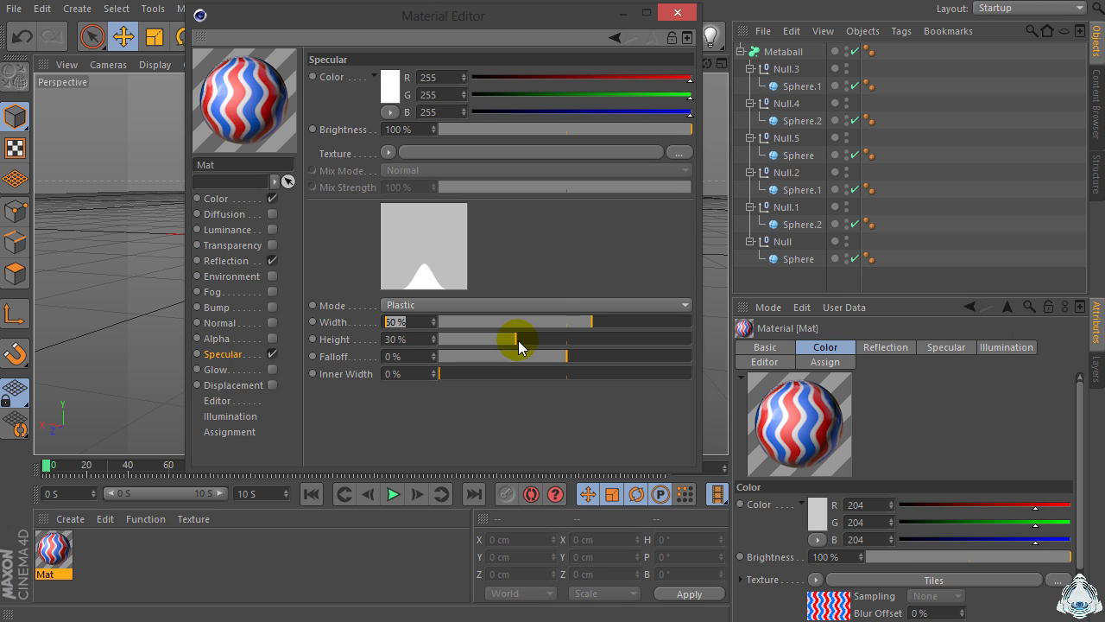
- Review the Reflection channel's brightness and mix strength settings
click(223, 260)
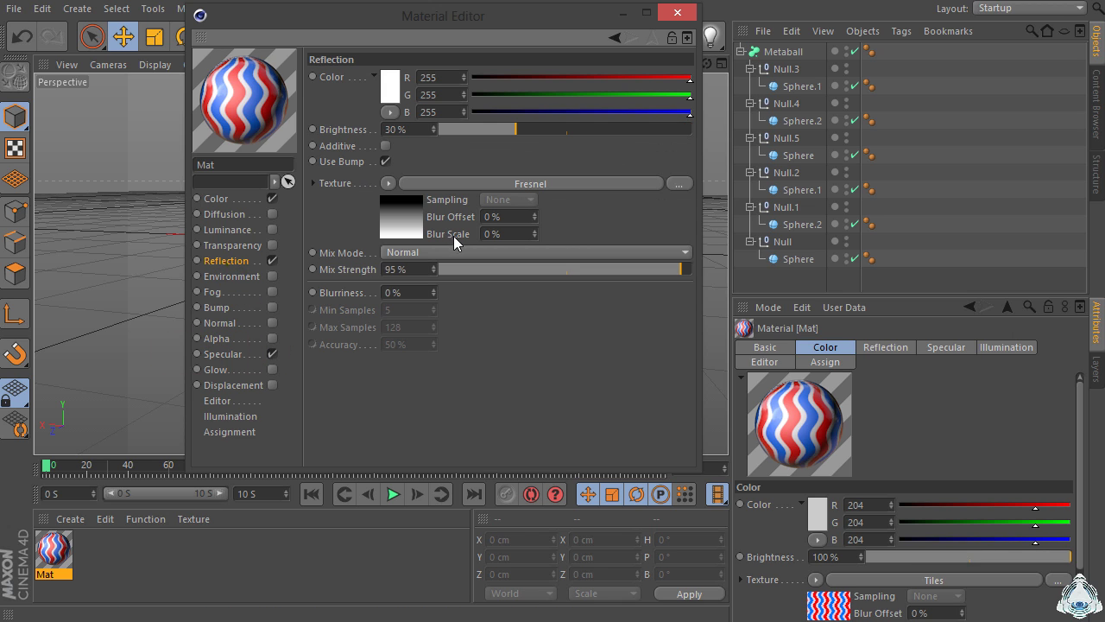
click(397, 268)
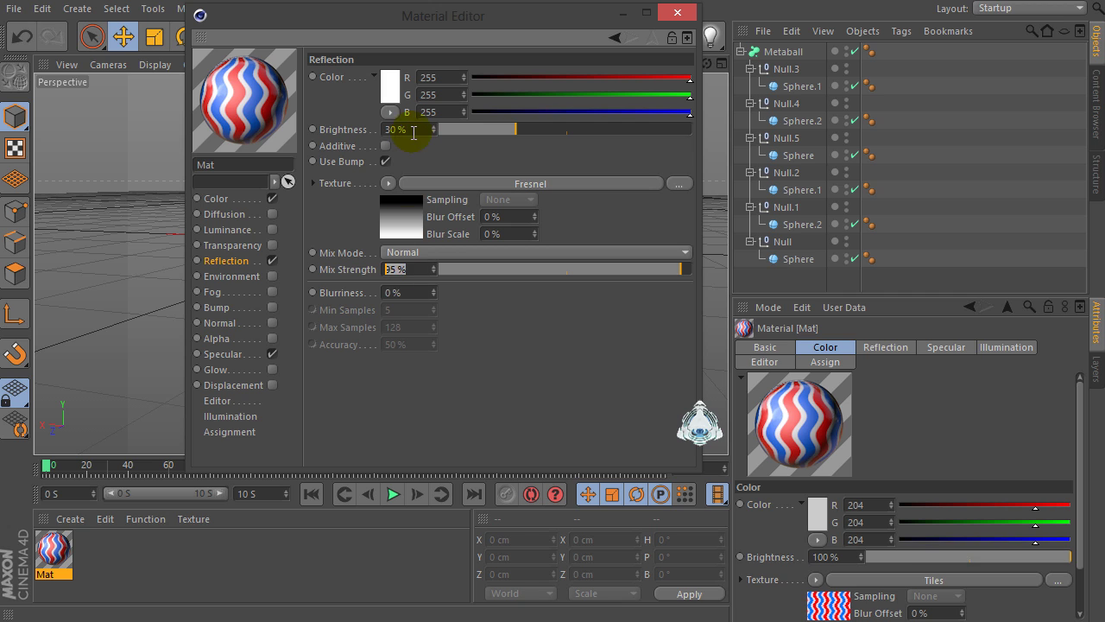
- Review the material's reflection brightness and the Tiles shader settings of its Color channel
click(407, 131)
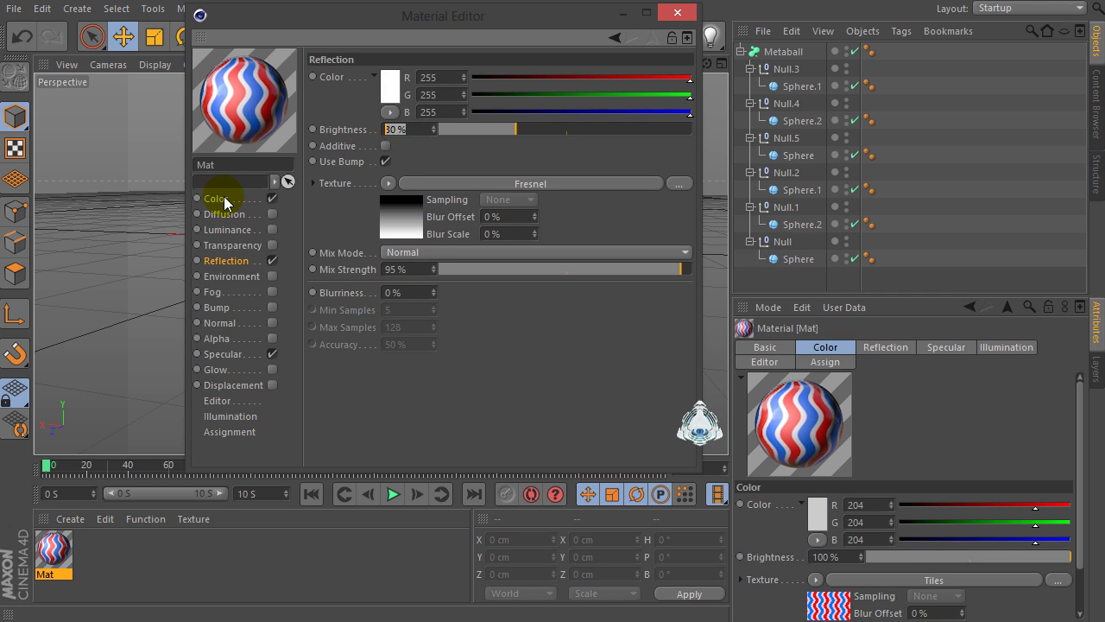
click(225, 200)
click(390, 192)
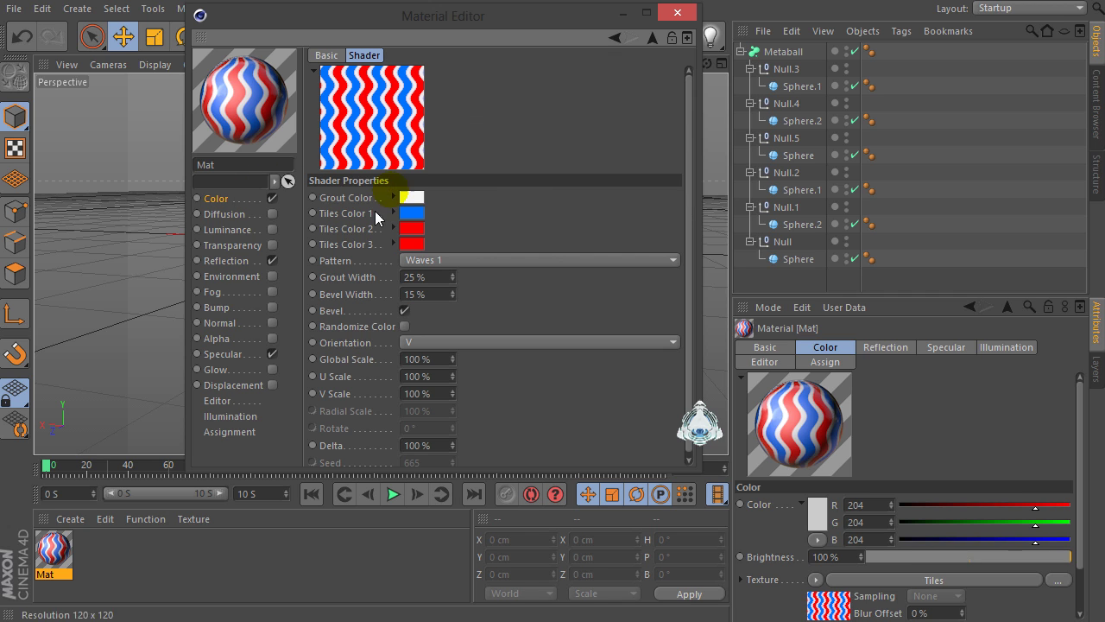
click(411, 293)
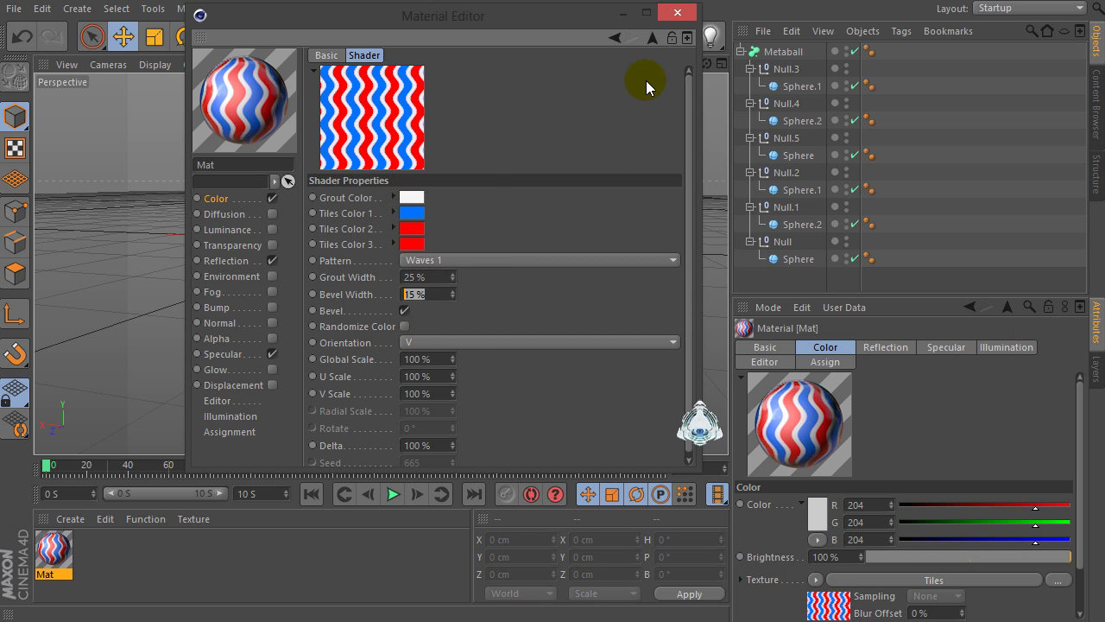
click(657, 44)
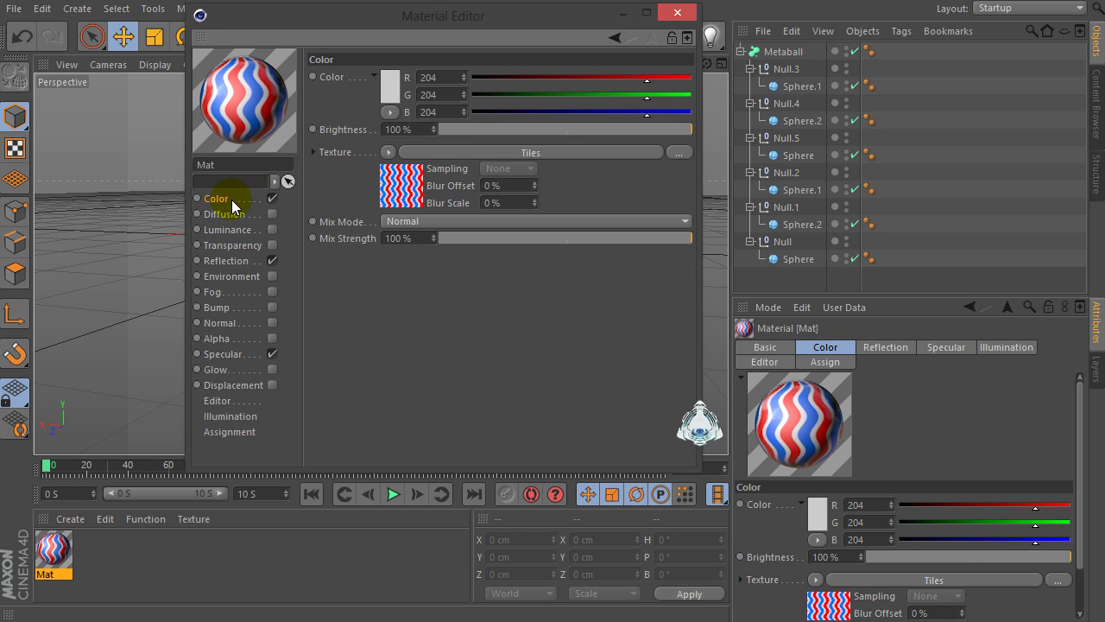
- Close the material's settings and apply the red, blue and white Mat material to the Metaball
click(678, 12)
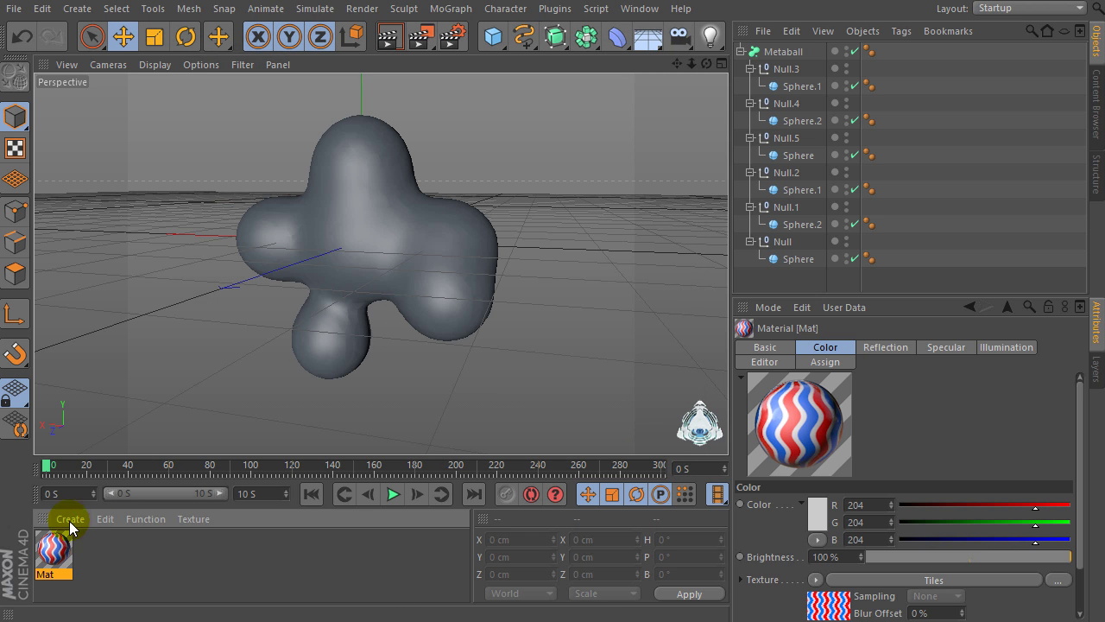
drag(53, 548, 341, 332)
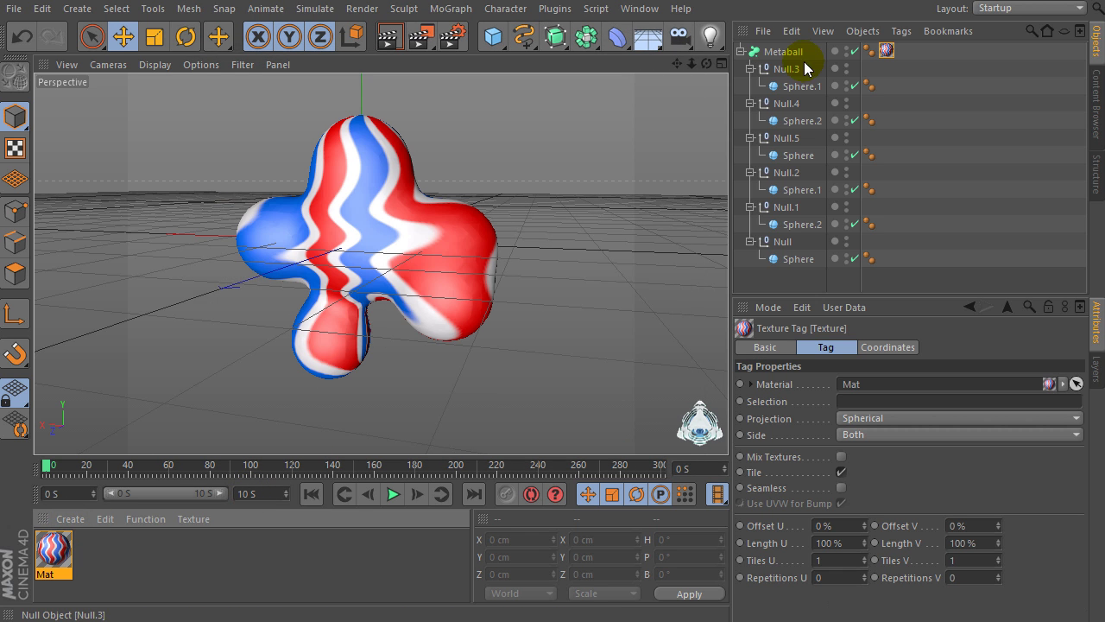
mouse_move(705, 64)
mouse_down()
mouse_move(682, 66)
mouse_move(717, 68)
mouse_move(704, 65)
mouse_up()
alt+right_drag(567, 359, 354, 297)
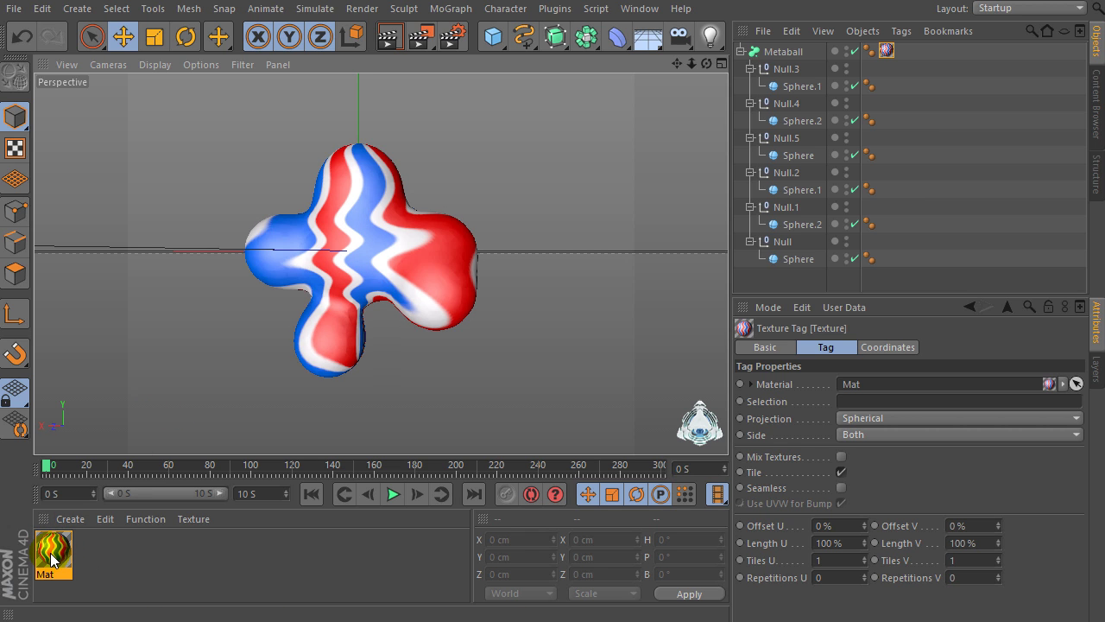
- Duplicate the Mat material and open the copy for editing
ctrl+drag(56, 560, 95, 561)
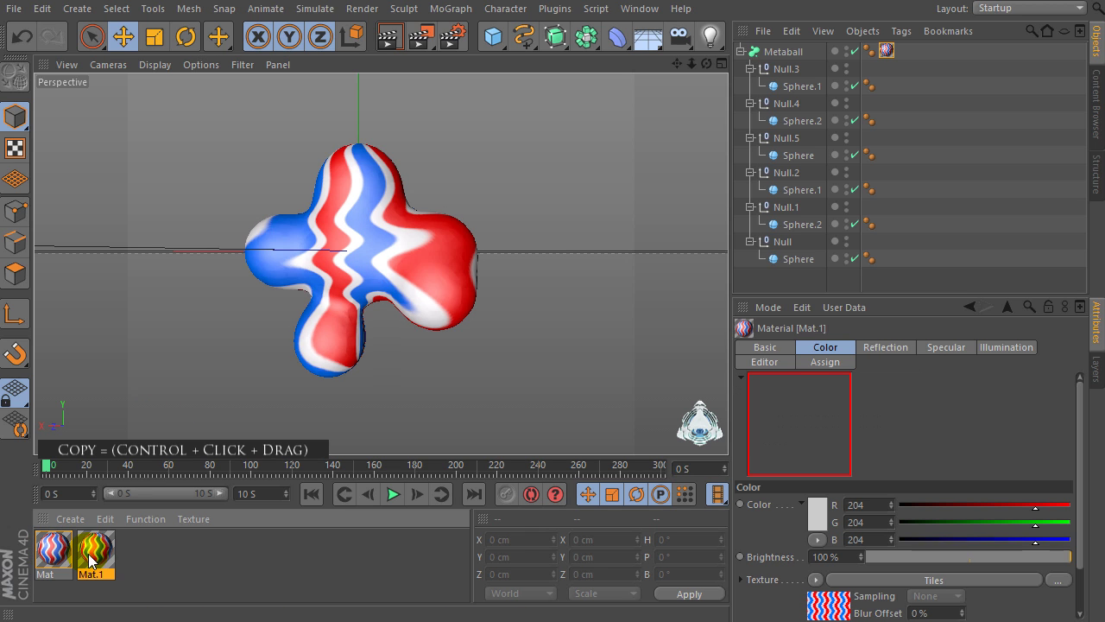
double_click(97, 553)
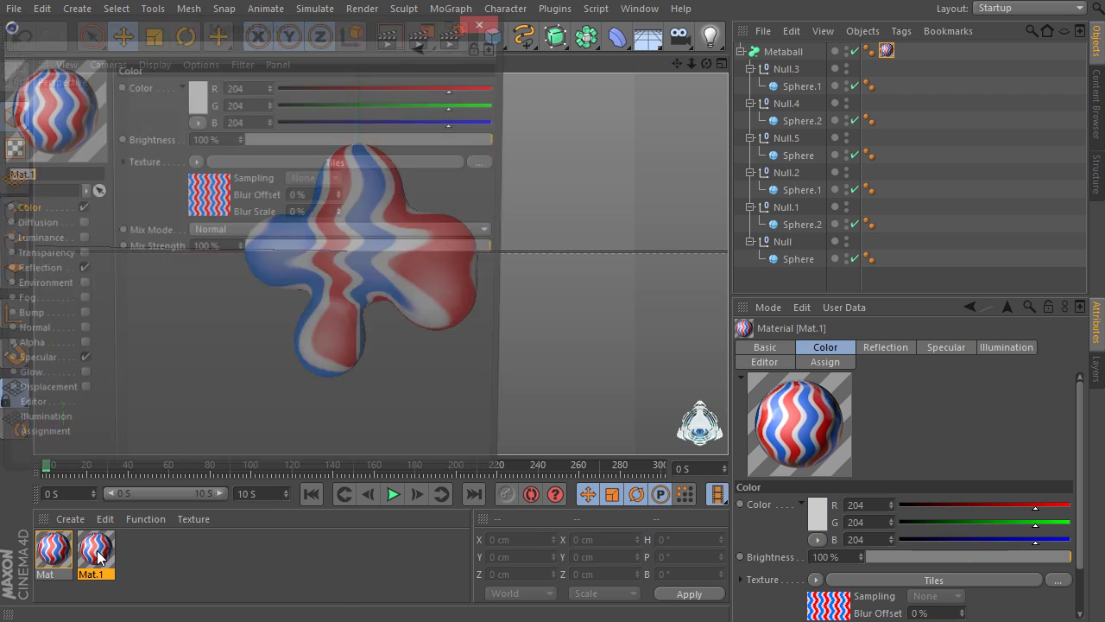
drag(334, 33, 676, 70)
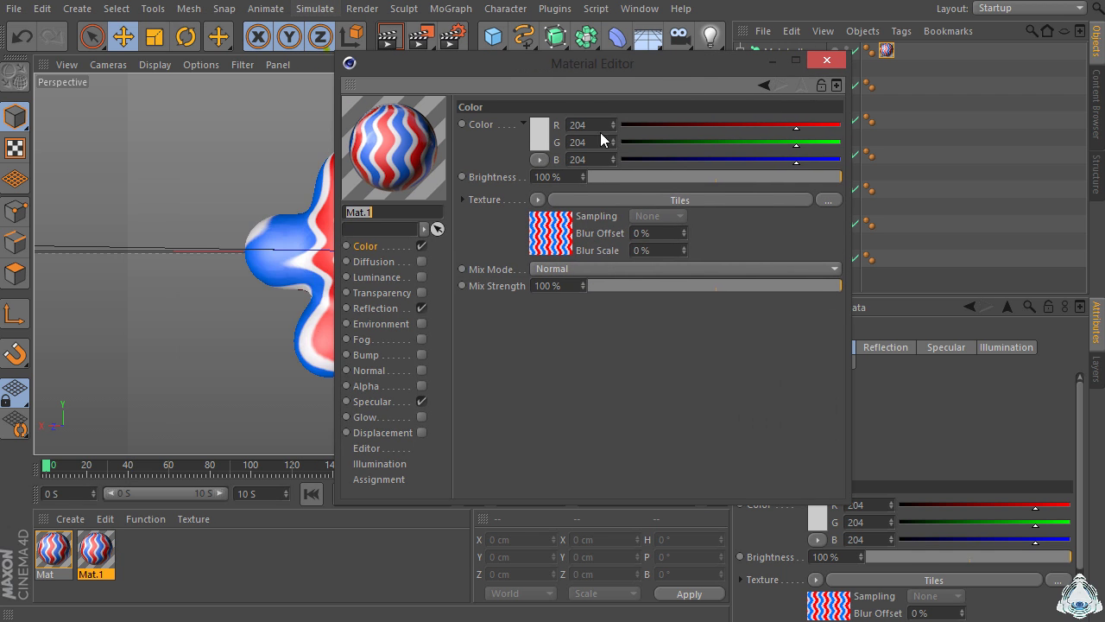
- Set Tiles Color 2 of the copied material's Tiles shader to light blue, hue 194° (RGB 0, 195, 255)
click(557, 247)
drag(638, 65, 571, 45)
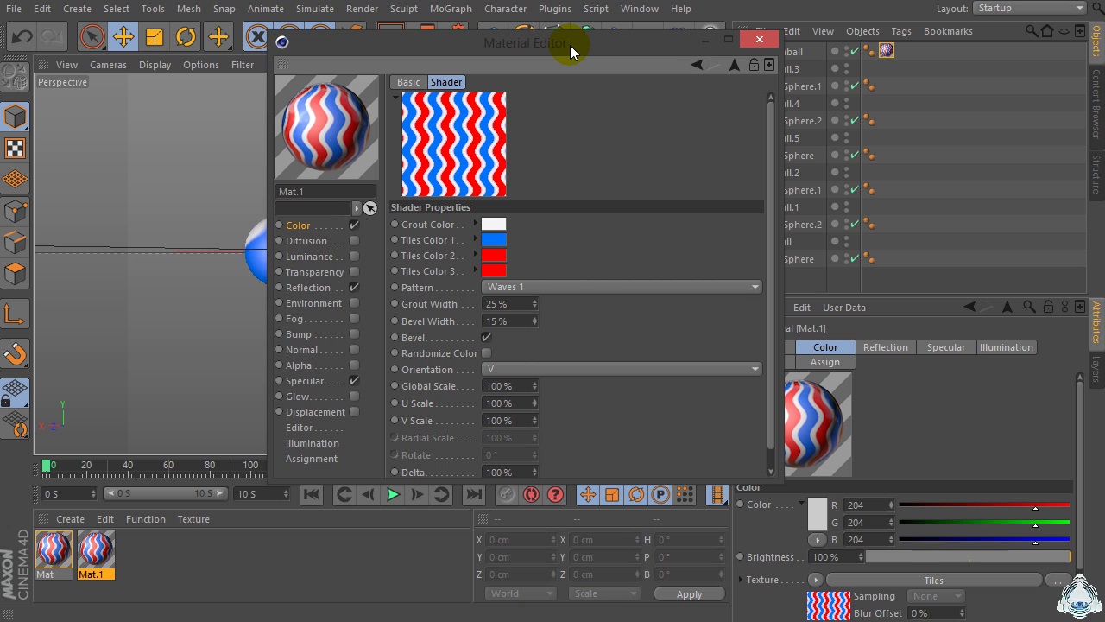
click(496, 262)
click(539, 195)
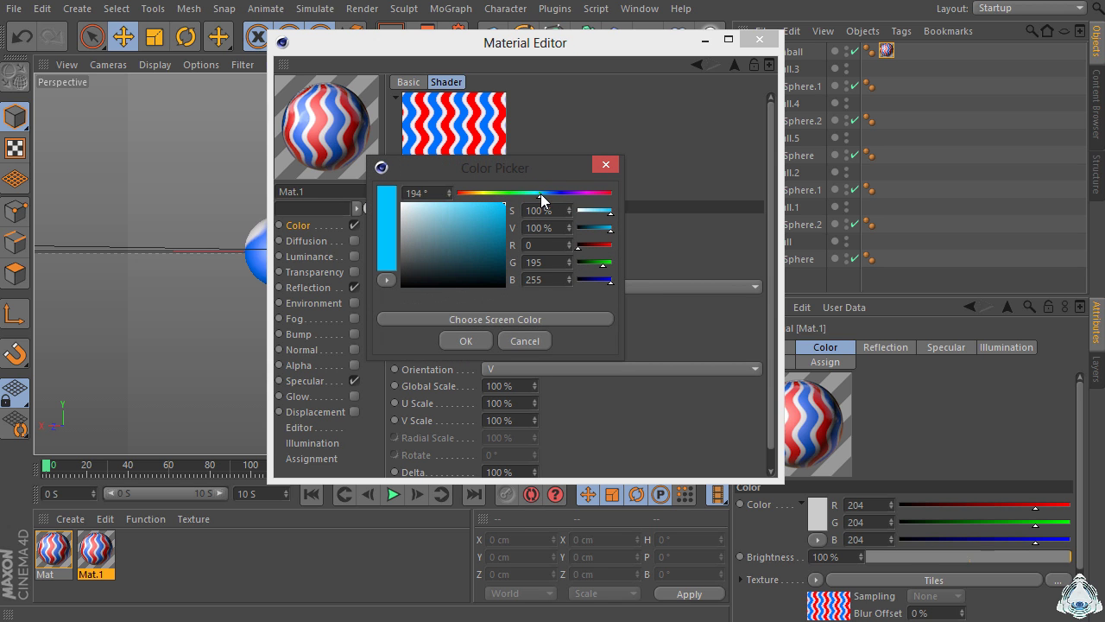
click(480, 341)
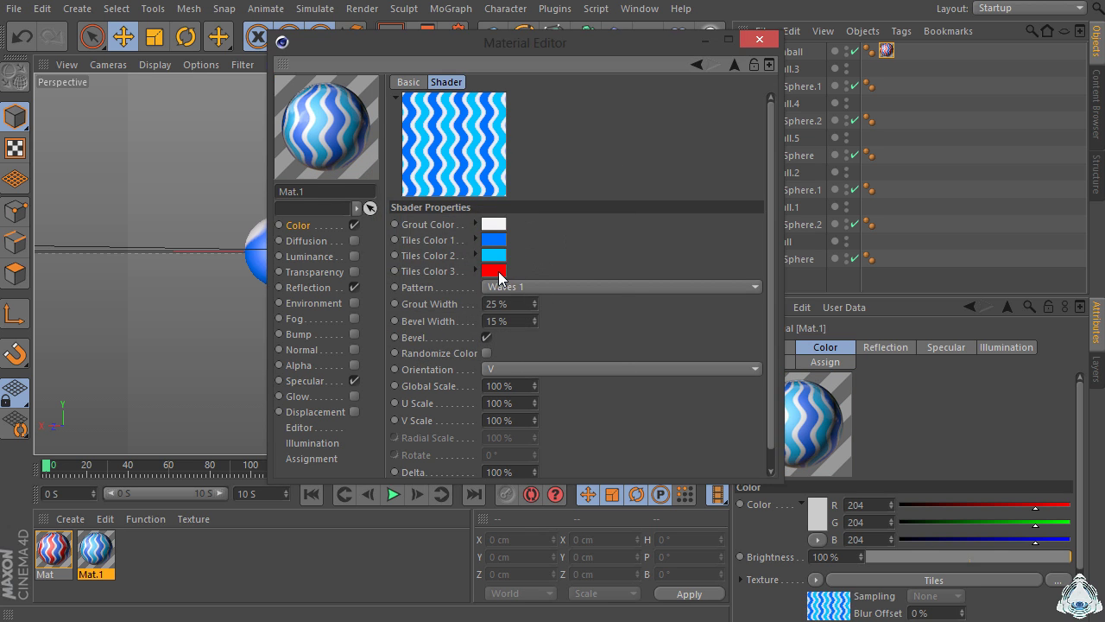
- Set Tiles Color 3 of the copied material to light blue, hue 192° (RGB 0, 204, 255)
click(498, 271)
click(542, 207)
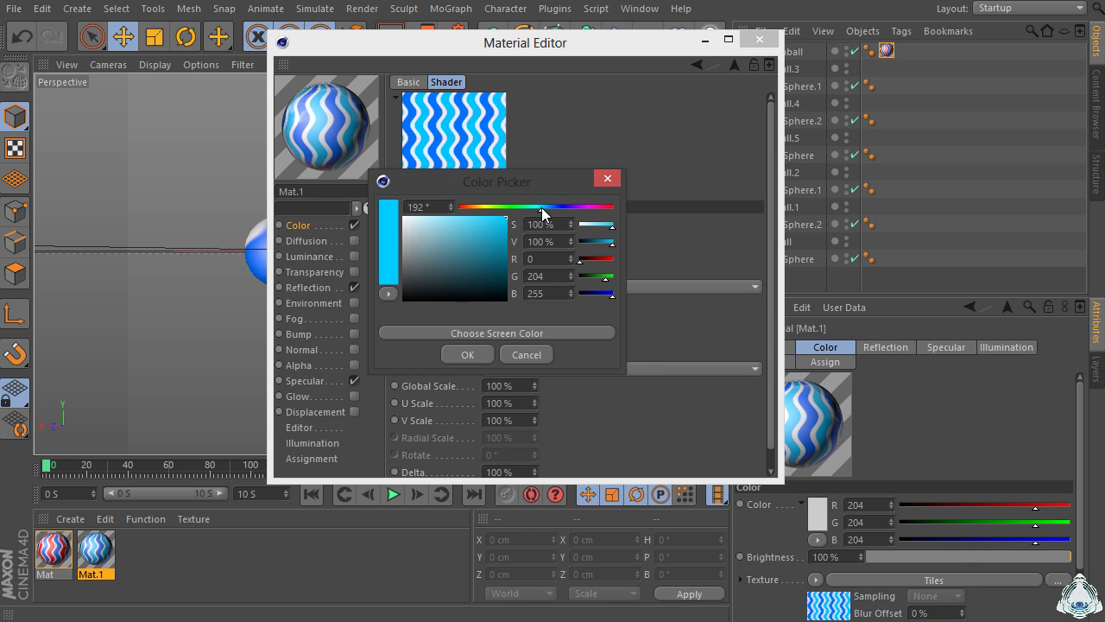
click(460, 355)
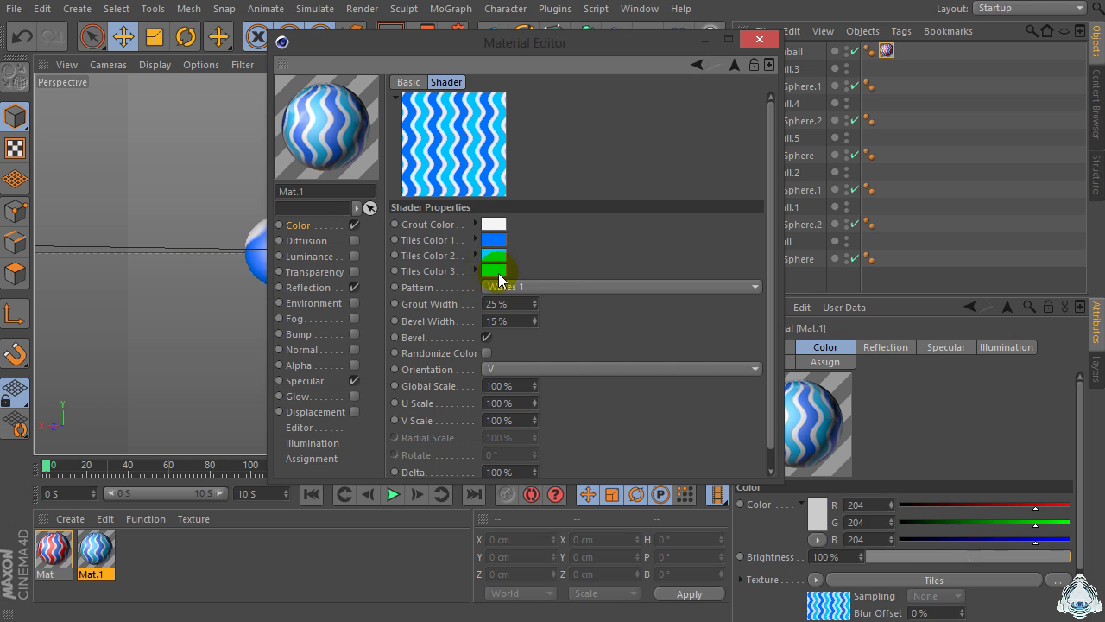
- Review the copied material's Reflection, Specular and Color channel settings, and close its editor
click(310, 288)
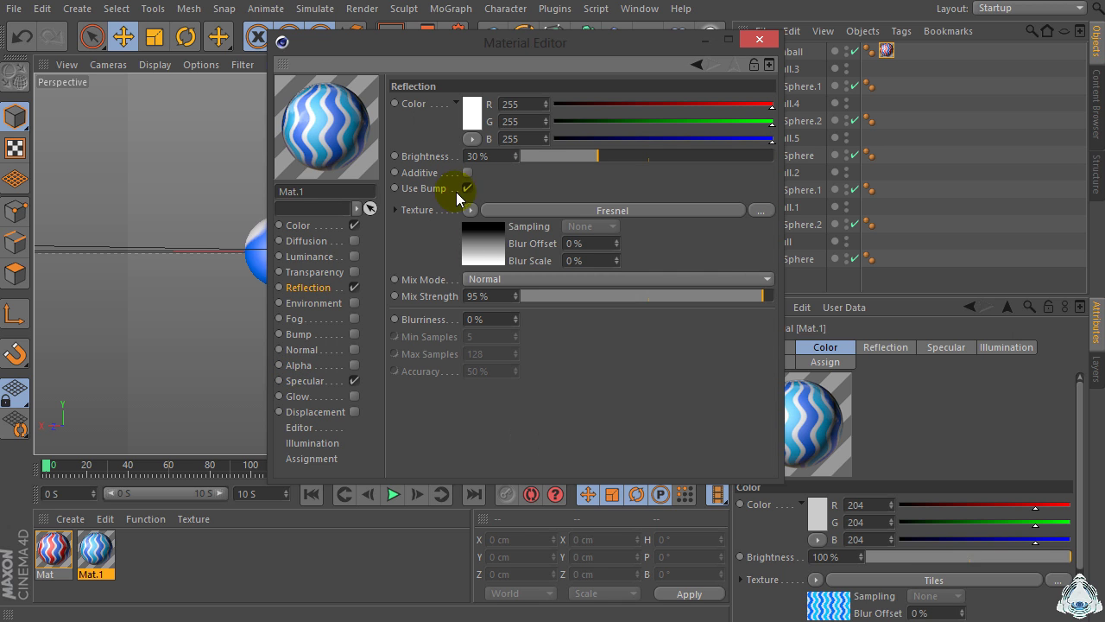
drag(495, 160, 460, 159)
drag(495, 296, 431, 308)
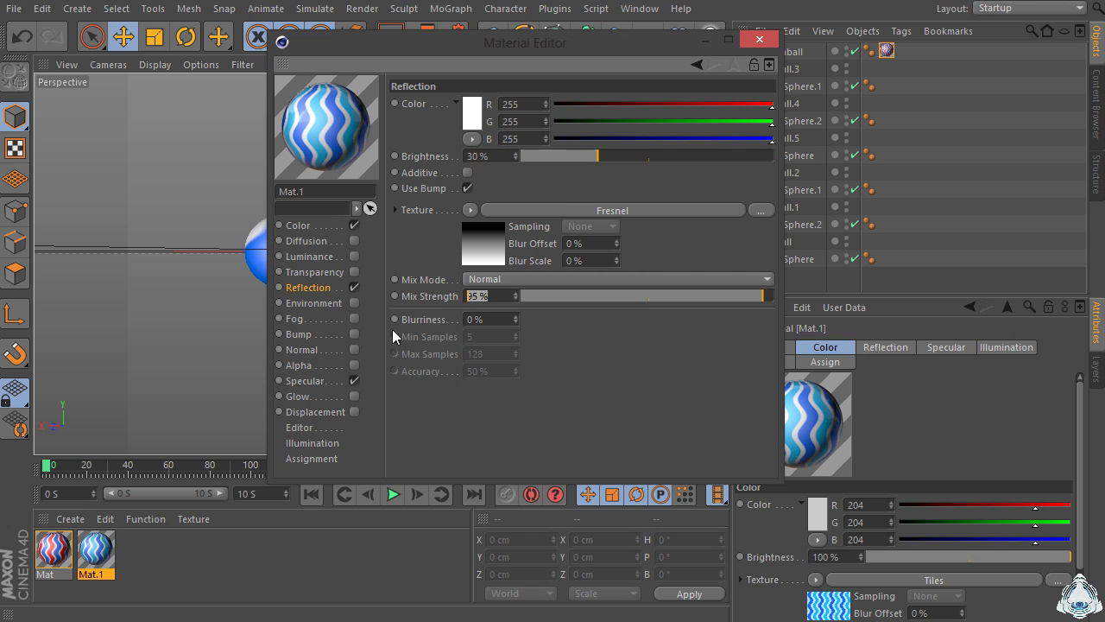
click(303, 385)
double_click(478, 349)
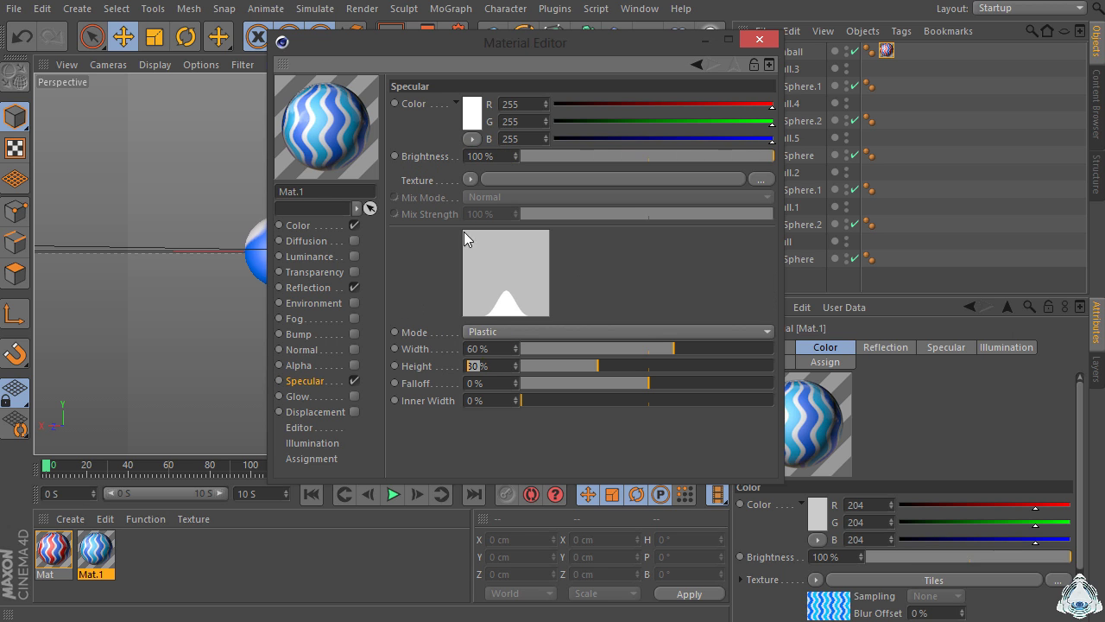
click(305, 288)
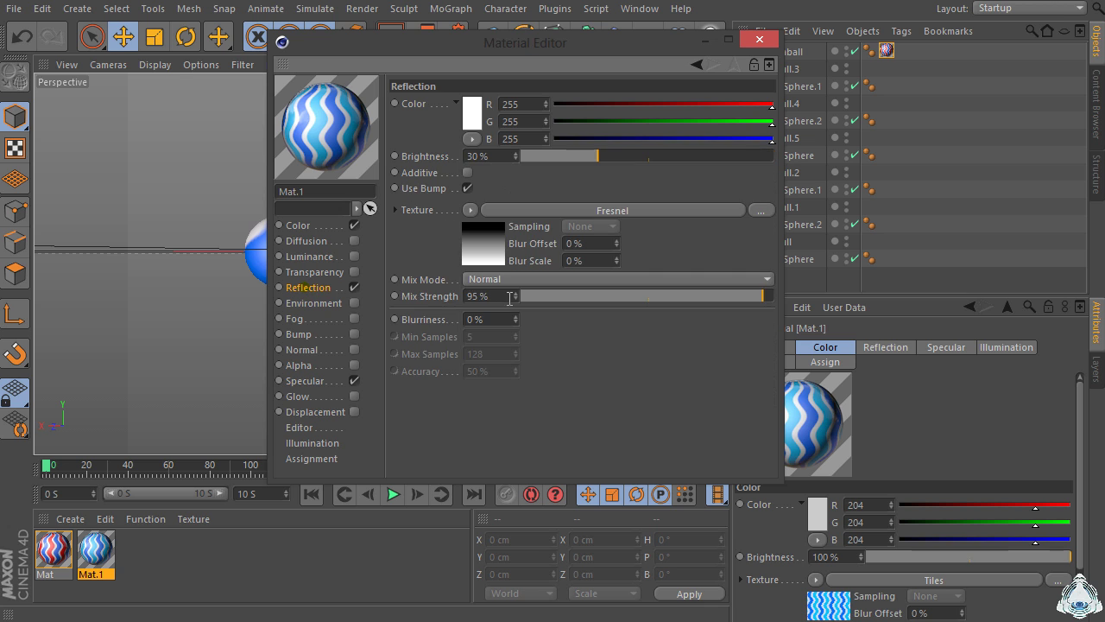
click(304, 222)
click(760, 41)
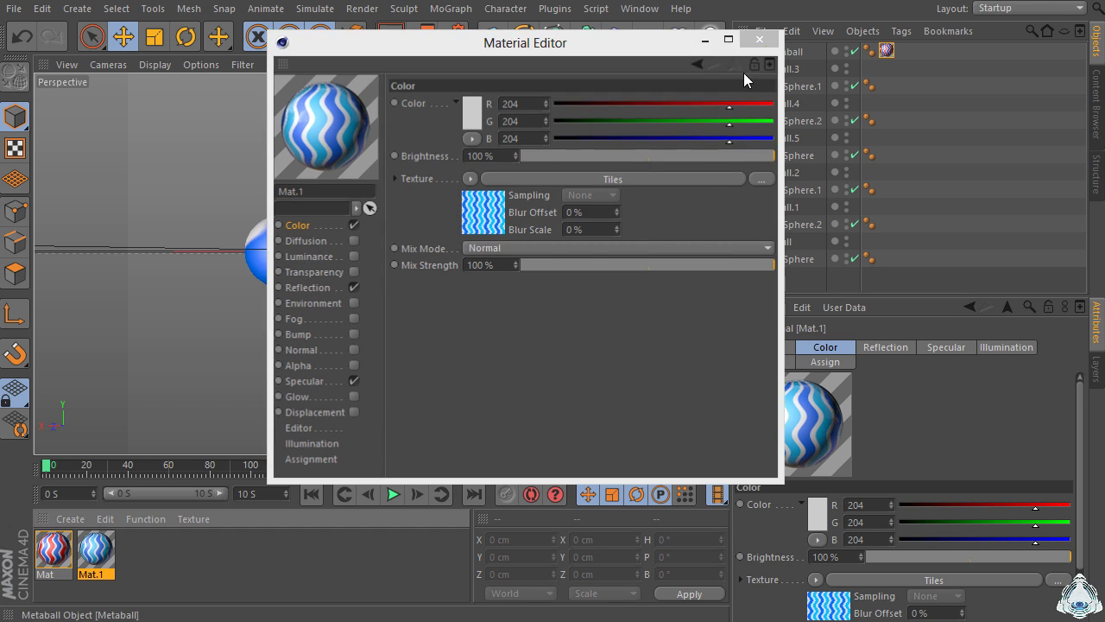
- Add a Sky object and apply the blue Mat.1 material to it
drag(708, 65, 710, 40)
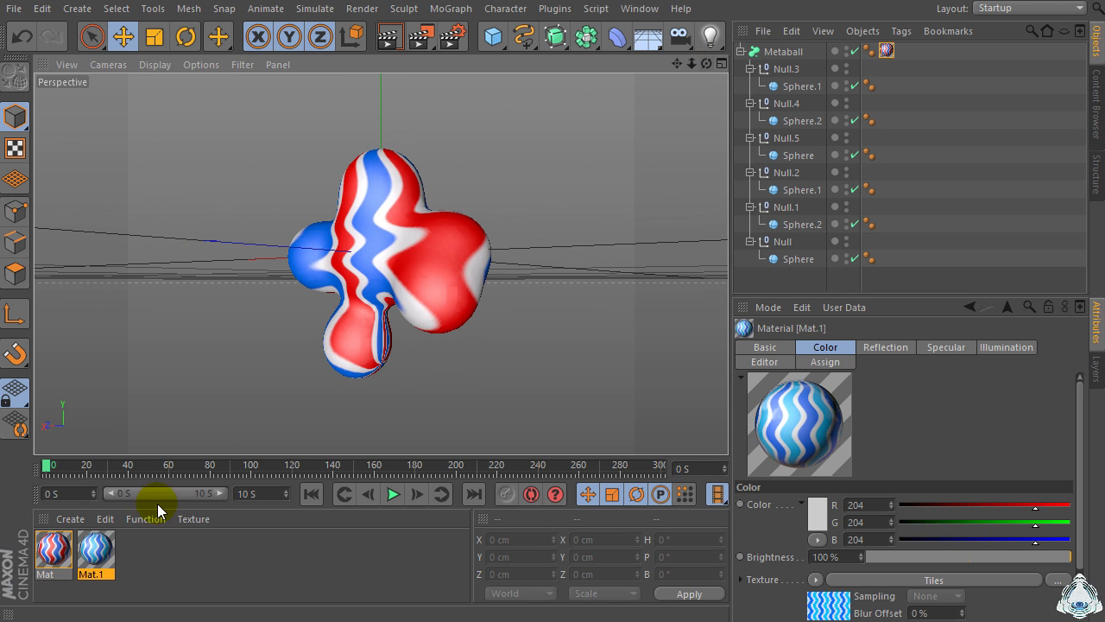
click(646, 45)
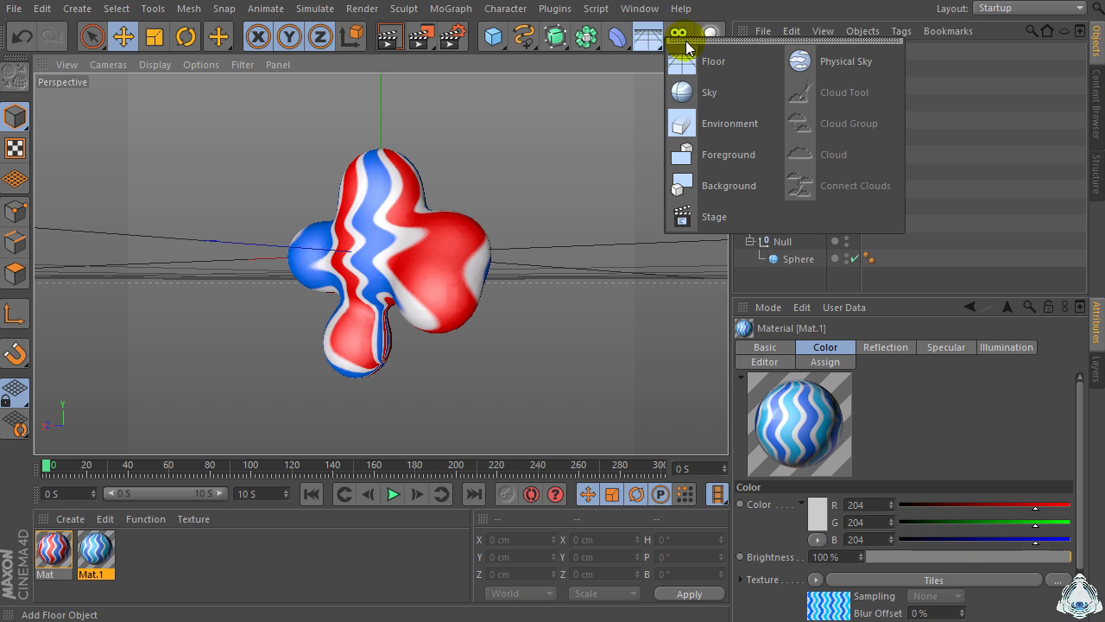
click(704, 92)
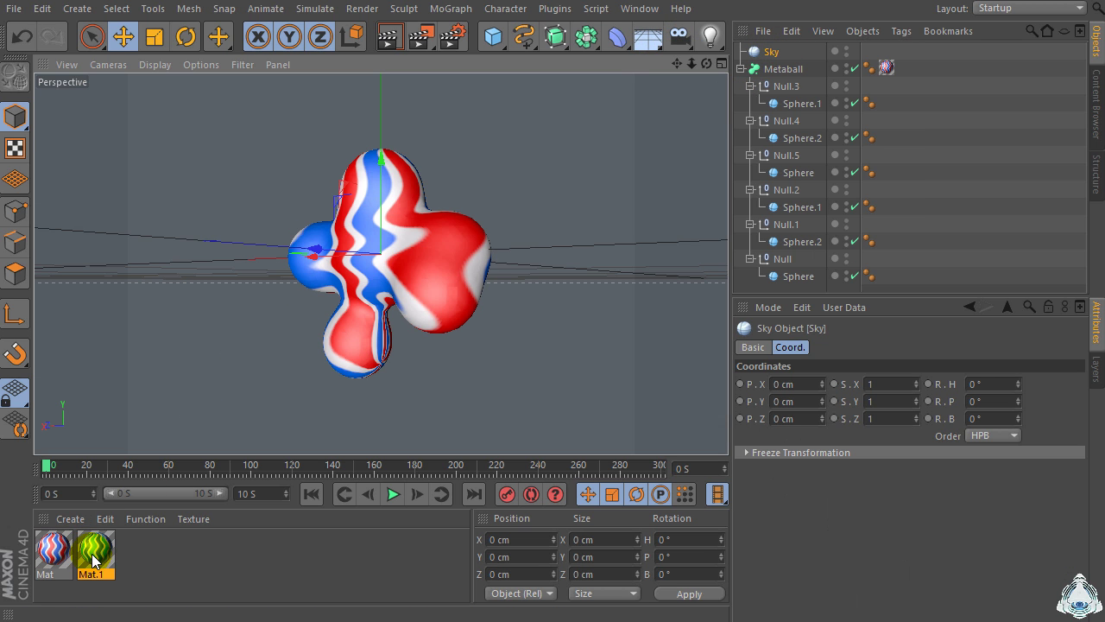
drag(97, 553, 769, 55)
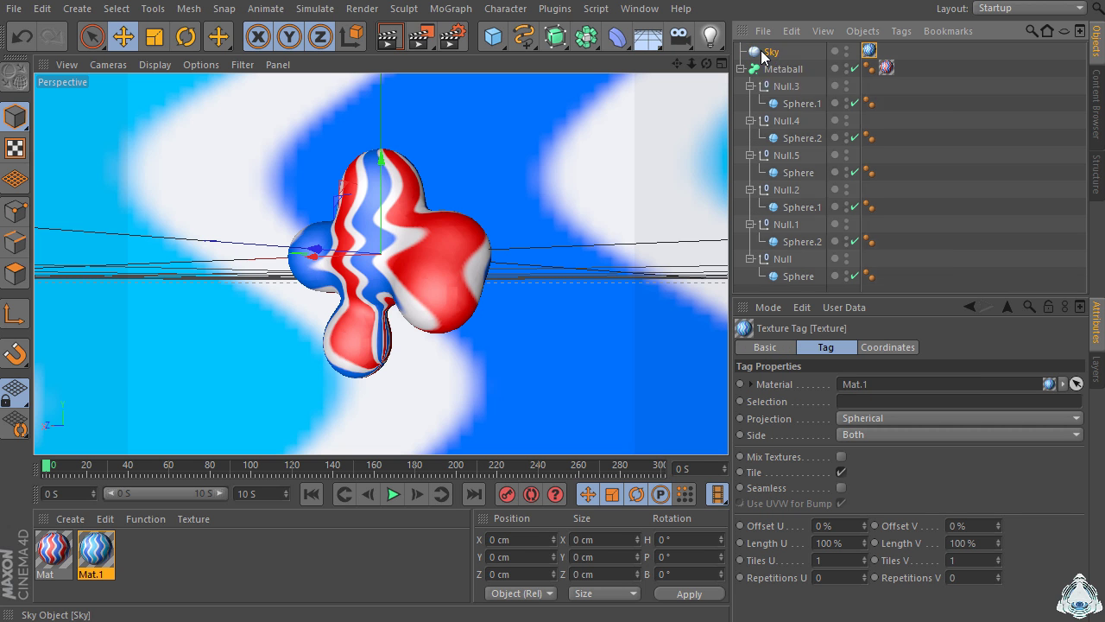
- Give the Sky a Compositing tag with Seen by Camera disabled, and place its texture tag before the Compositing tag
right_click(761, 53)
mouse_move(806, 64)
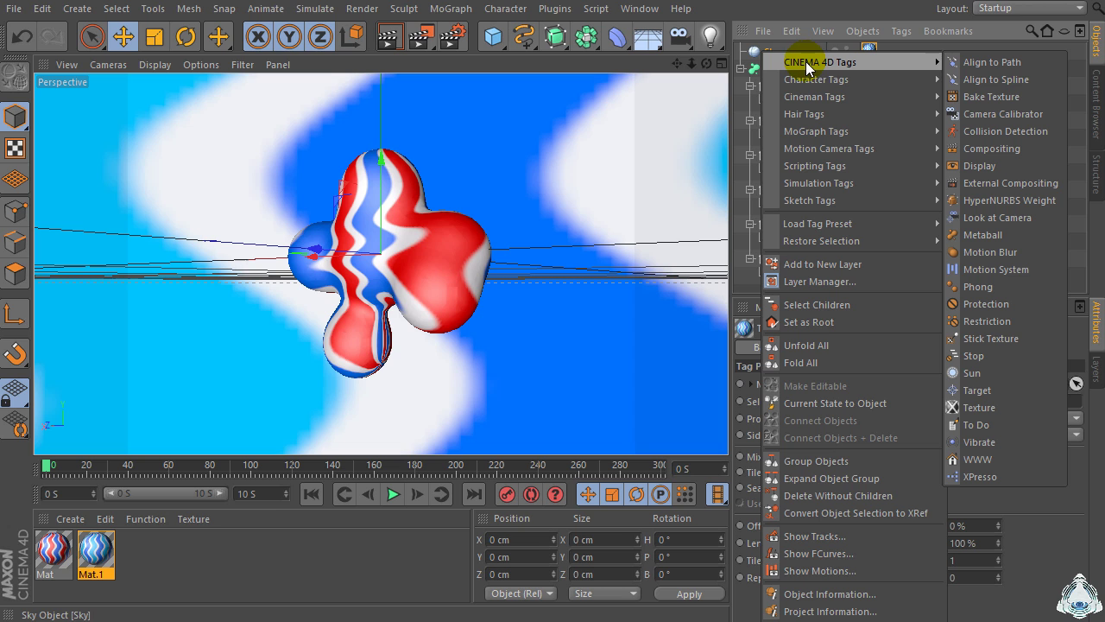
click(1018, 146)
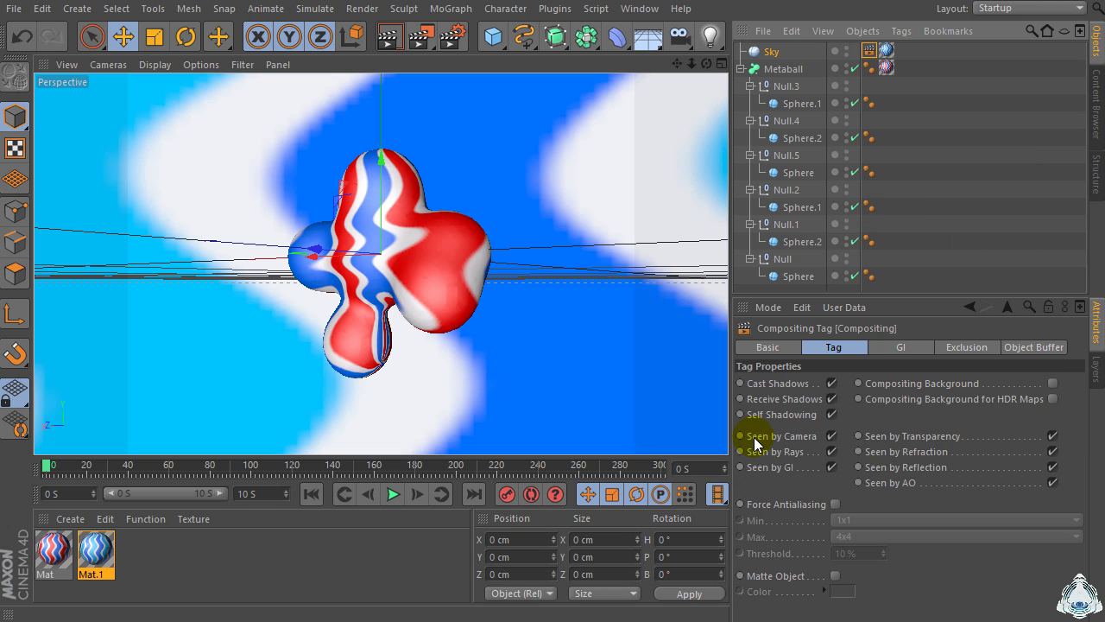
click(832, 435)
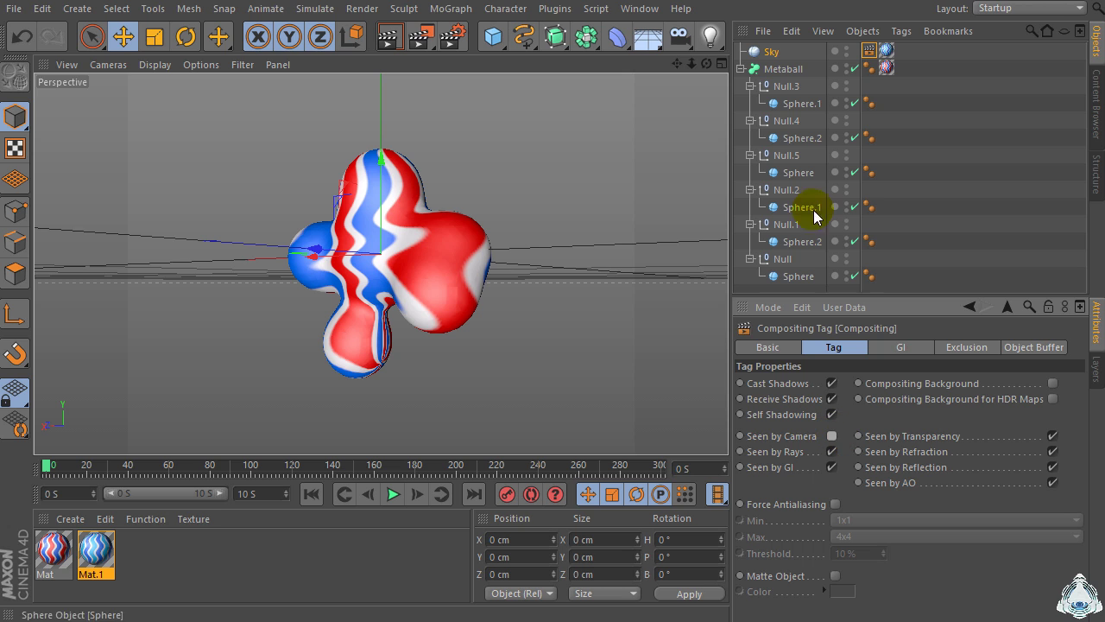
drag(887, 50, 852, 53)
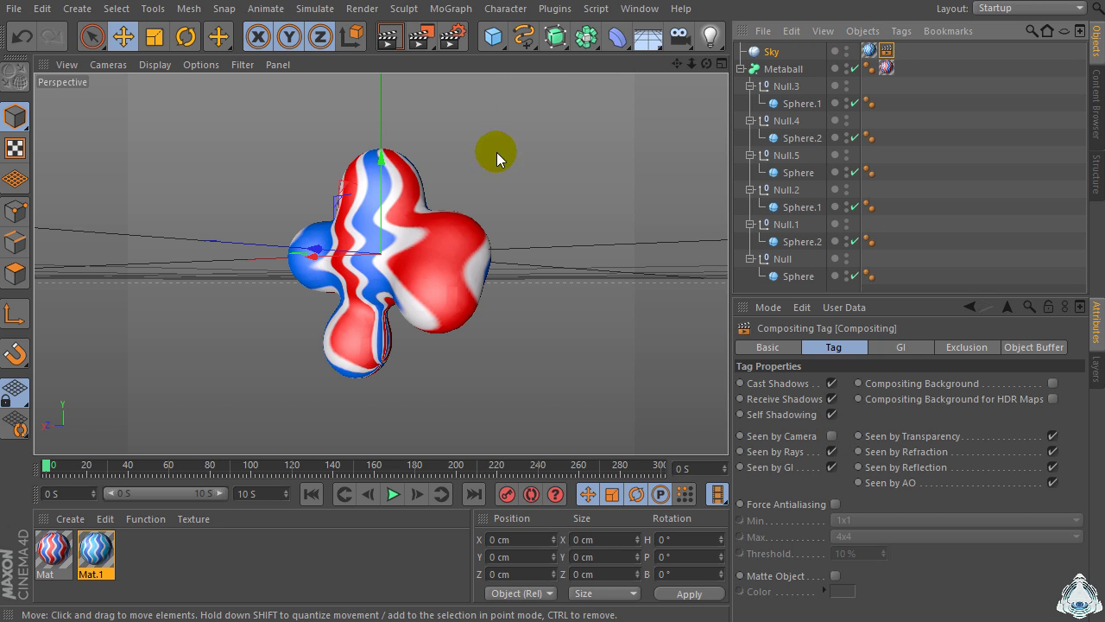
- Add a Plane and raise it above the Metaball to a Y position of about 311 cm
click(493, 39)
drag(506, 40, 661, 102)
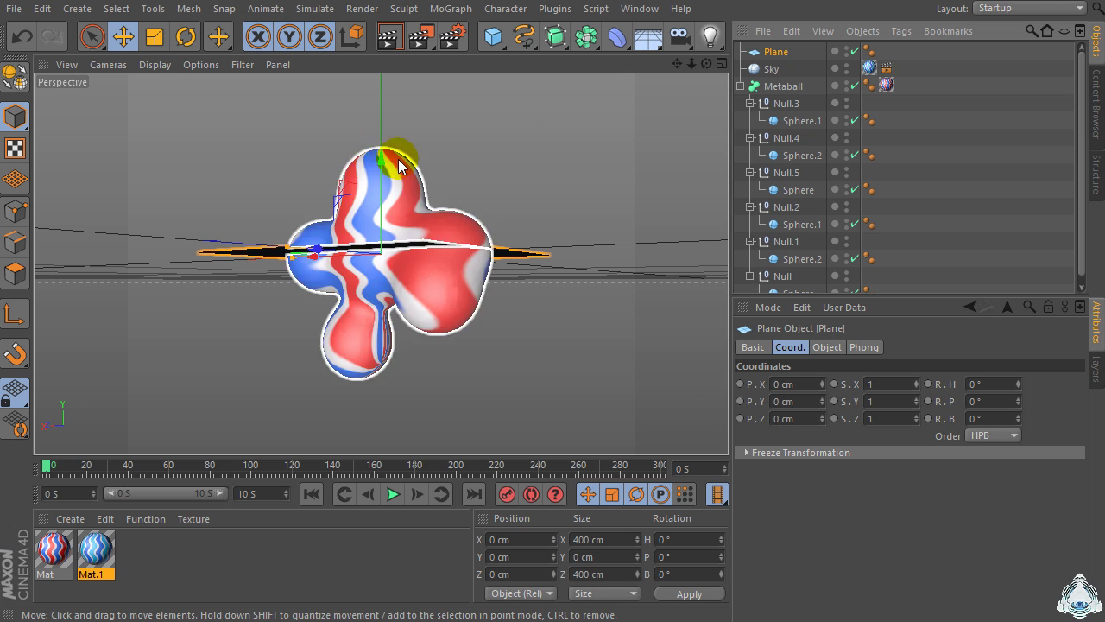
drag(383, 147, 385, 39)
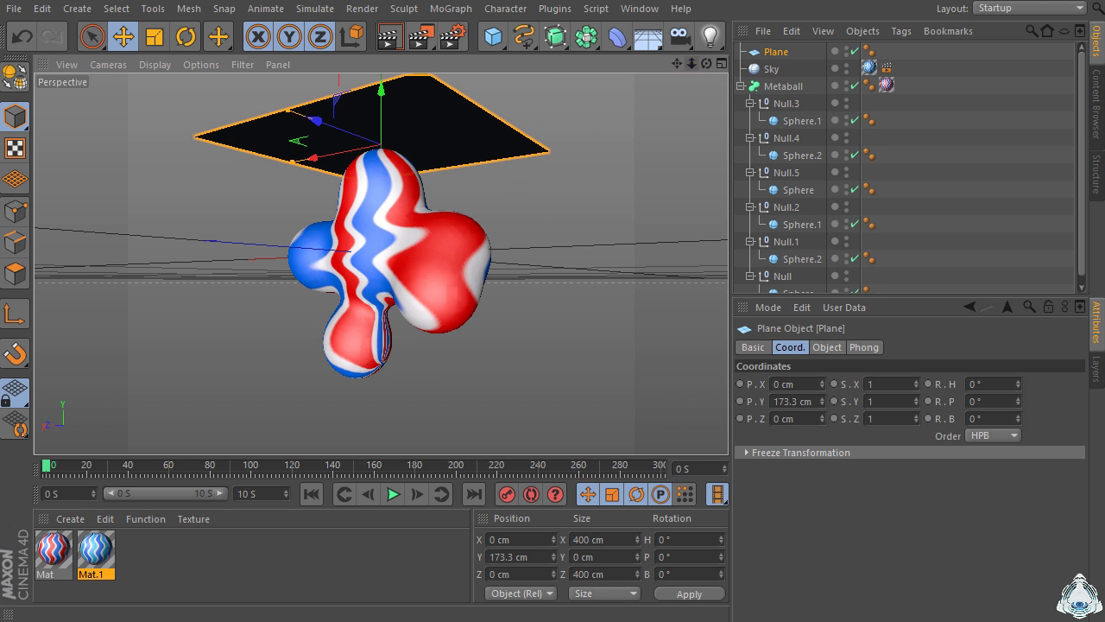
drag(692, 64, 706, 83)
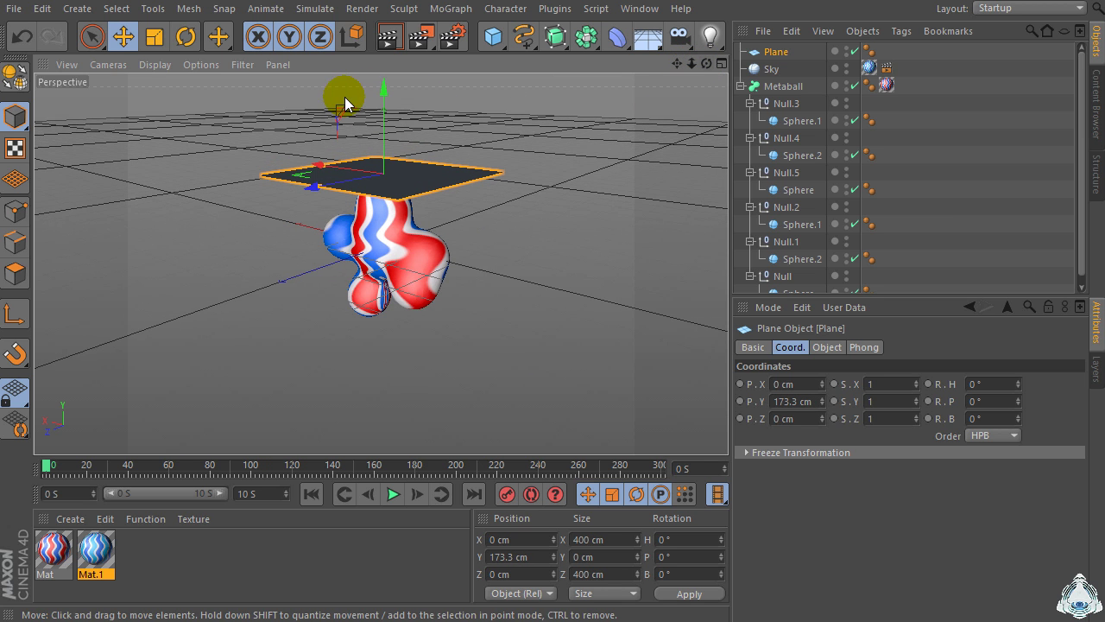
drag(388, 90, 387, 35)
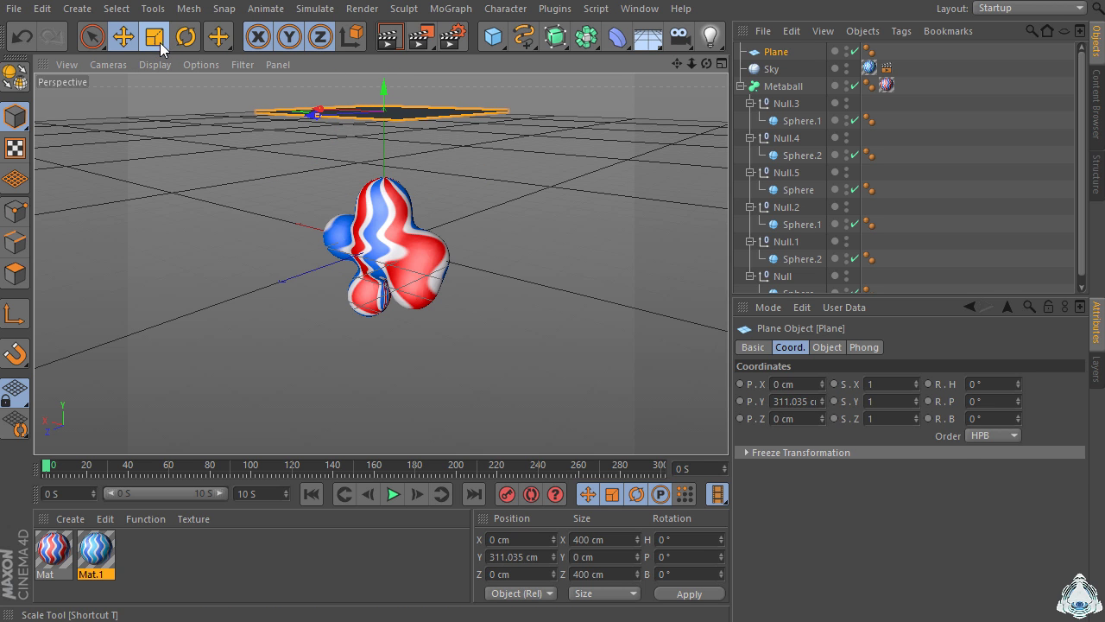
- Scale the Plane above the Metaball to about 941 cm in X and 576 cm in Z
click(158, 40)
drag(706, 63, 707, 86)
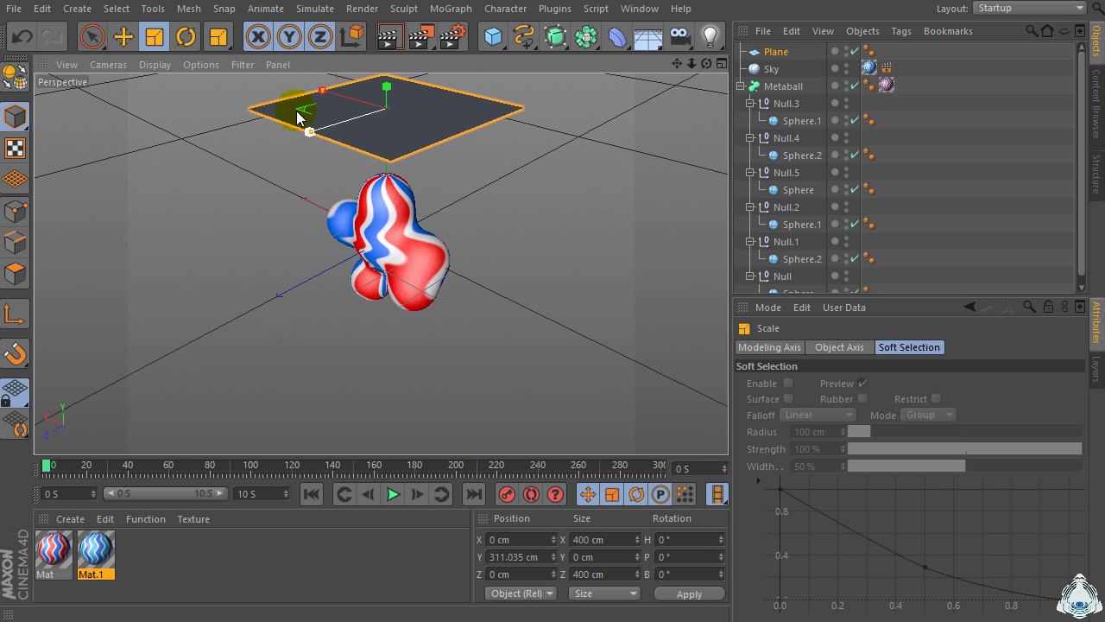
drag(307, 113, 643, 99)
mouse_move(709, 67)
mouse_down()
mouse_move(568, 357)
mouse_move(701, 80)
mouse_up()
drag(254, 129, 256, 102)
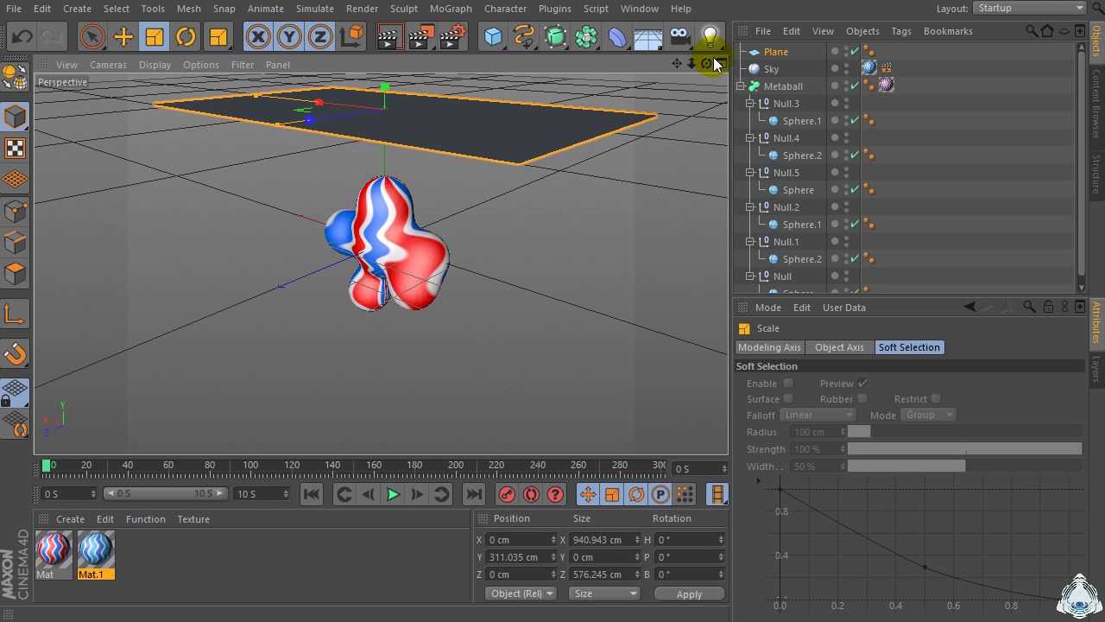
drag(710, 63, 567, 358)
drag(695, 173, 671, 64)
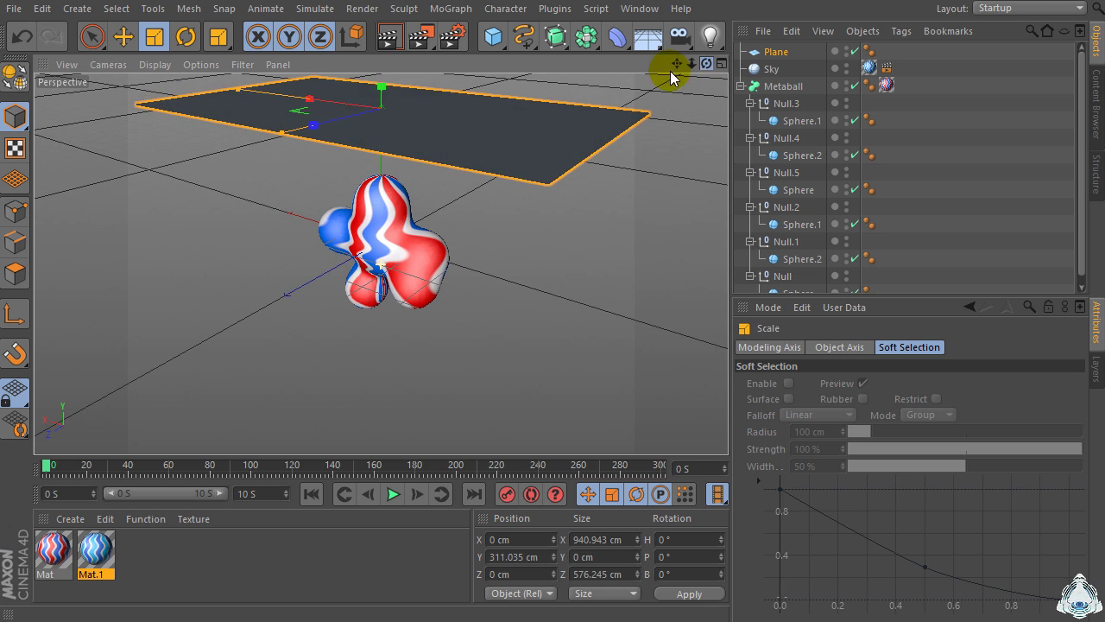
- Shrink the Plane to about 566 cm in X and 513 cm in Z, and raise it to a Y position of about 366 cm
click(123, 37)
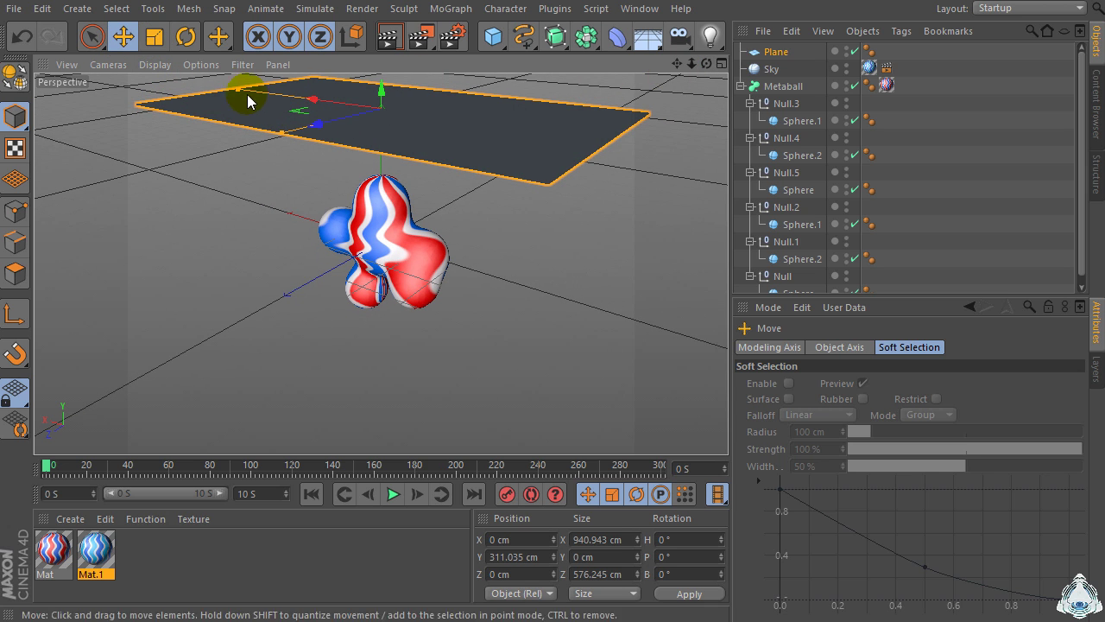
drag(238, 89, 294, 127)
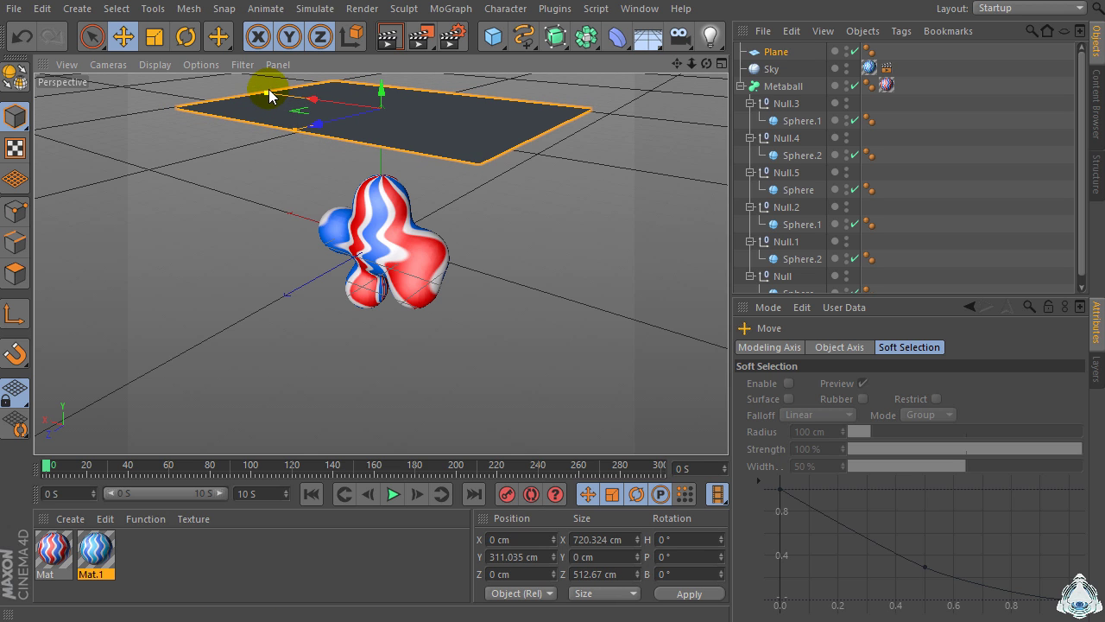
drag(268, 89, 284, 98)
drag(381, 91, 381, 71)
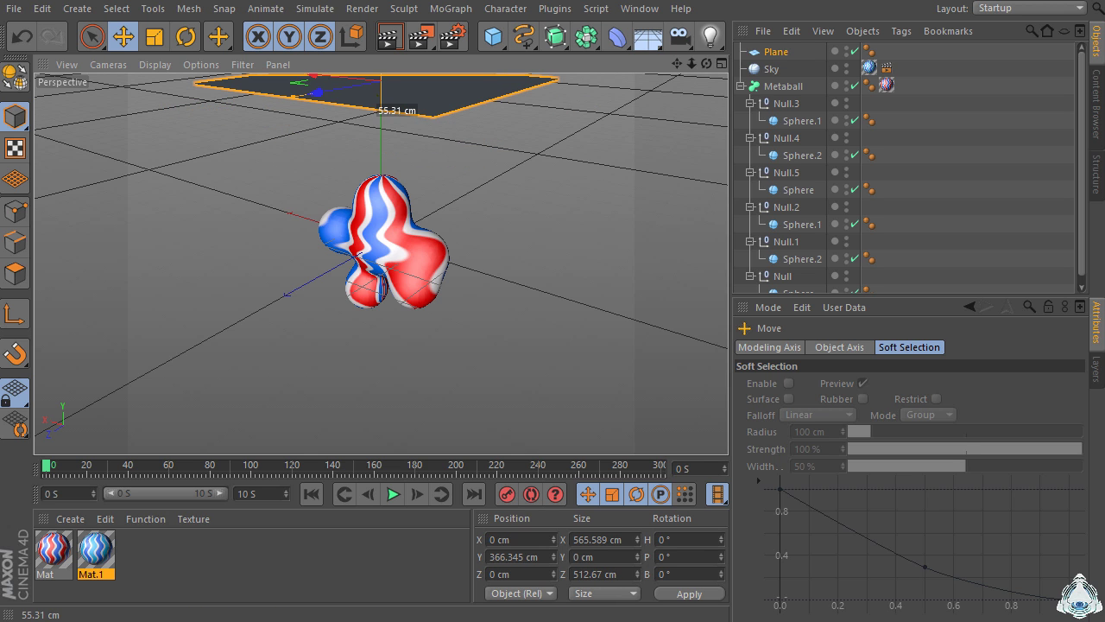
drag(692, 64, 650, 66)
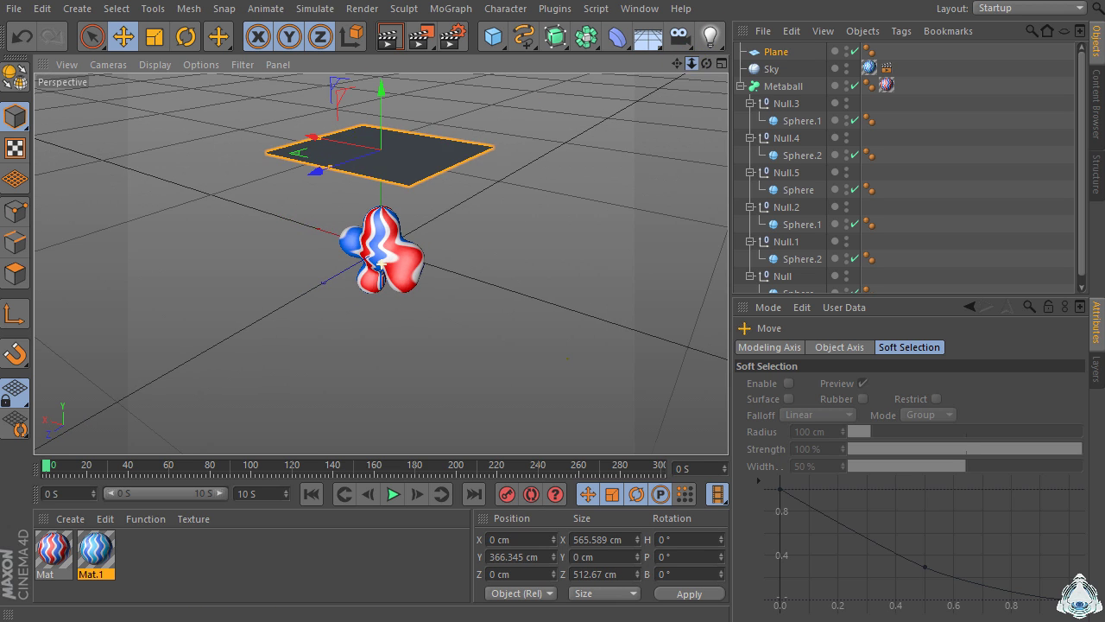
- Create a new material with the Color channel disabled and the Luminance channel enabled
click(146, 554)
double_click(147, 554)
double_click(51, 549)
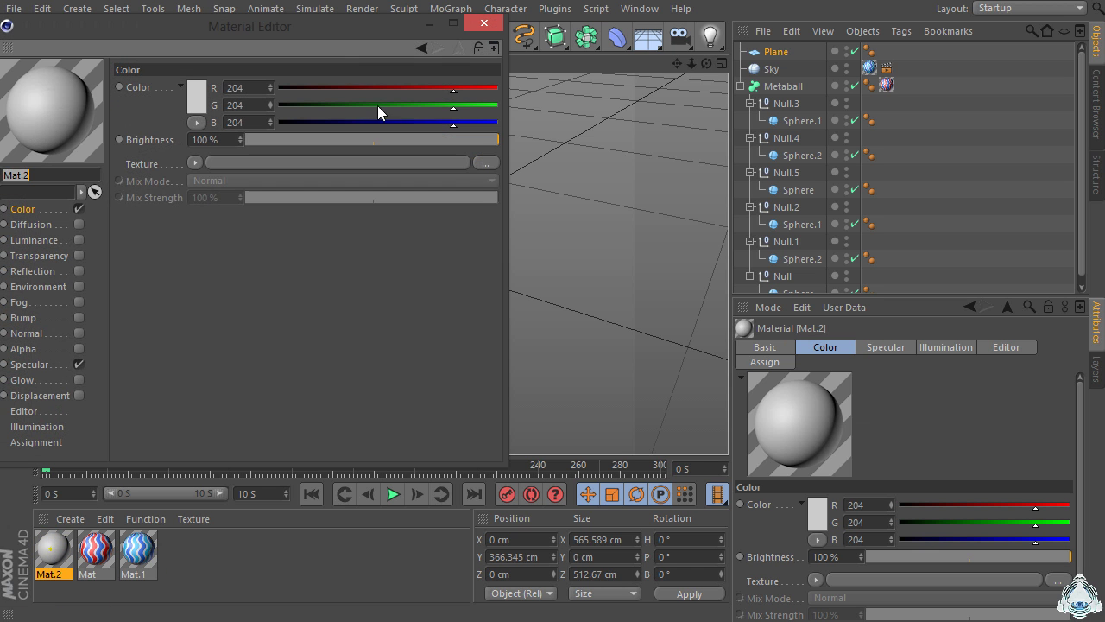
drag(334, 31, 533, 29)
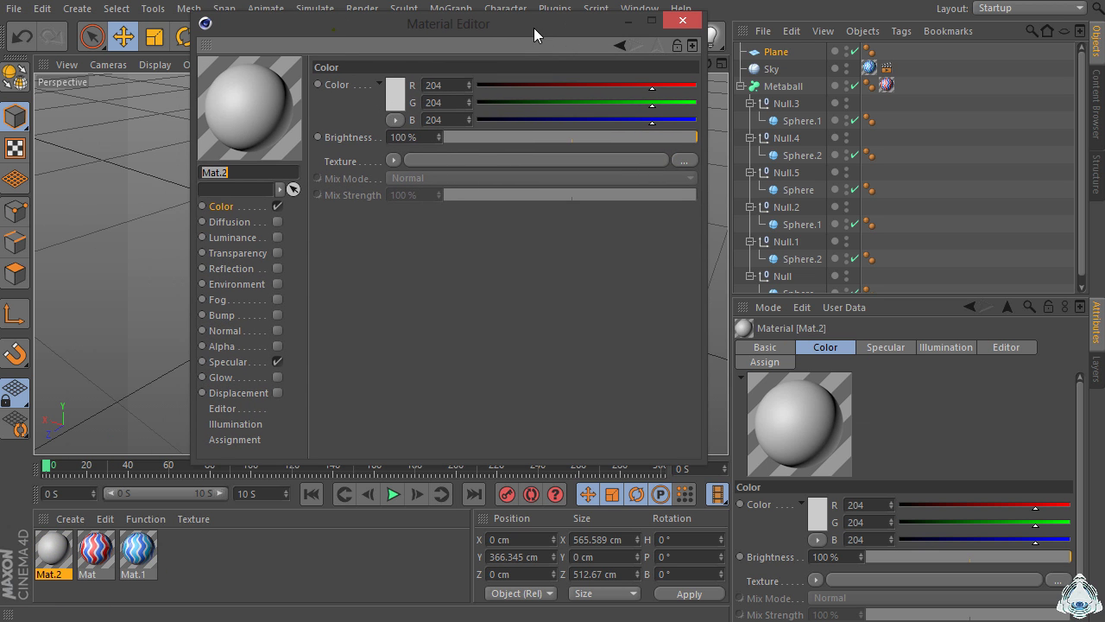
click(277, 207)
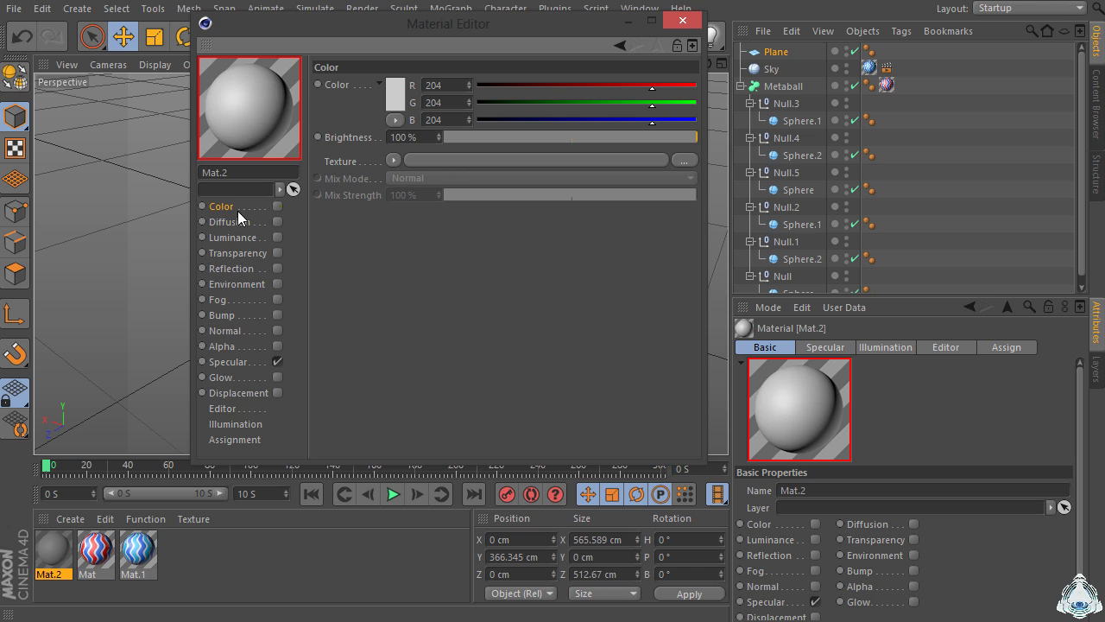
click(277, 238)
- Load a Gradient into the Luminance texture, set its type to 2D - Circular, and invert its knots
click(394, 160)
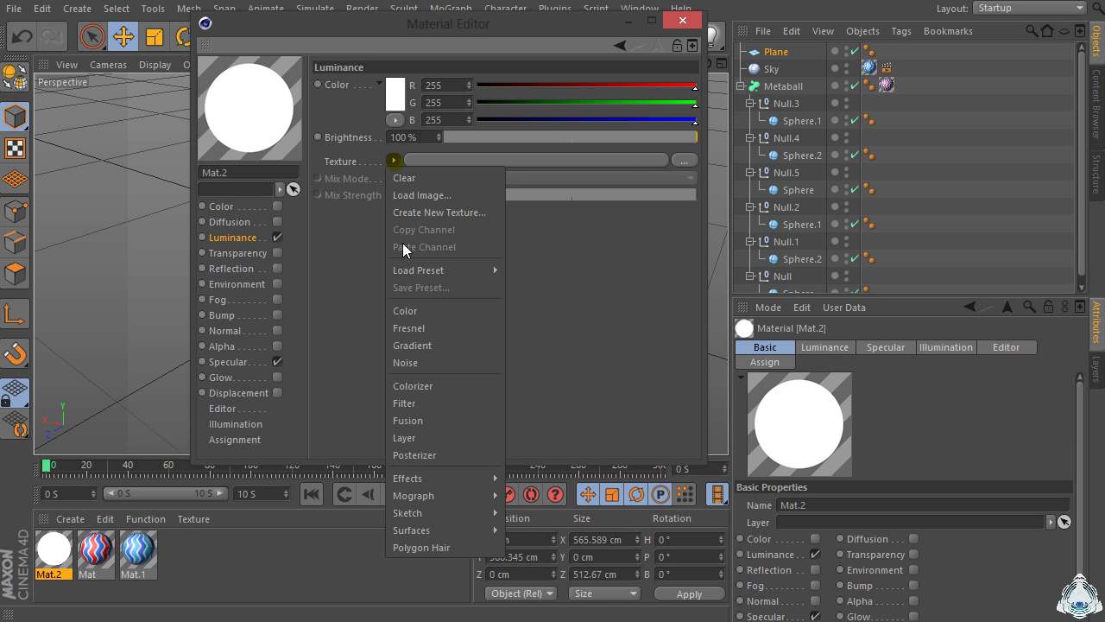
click(410, 344)
click(393, 203)
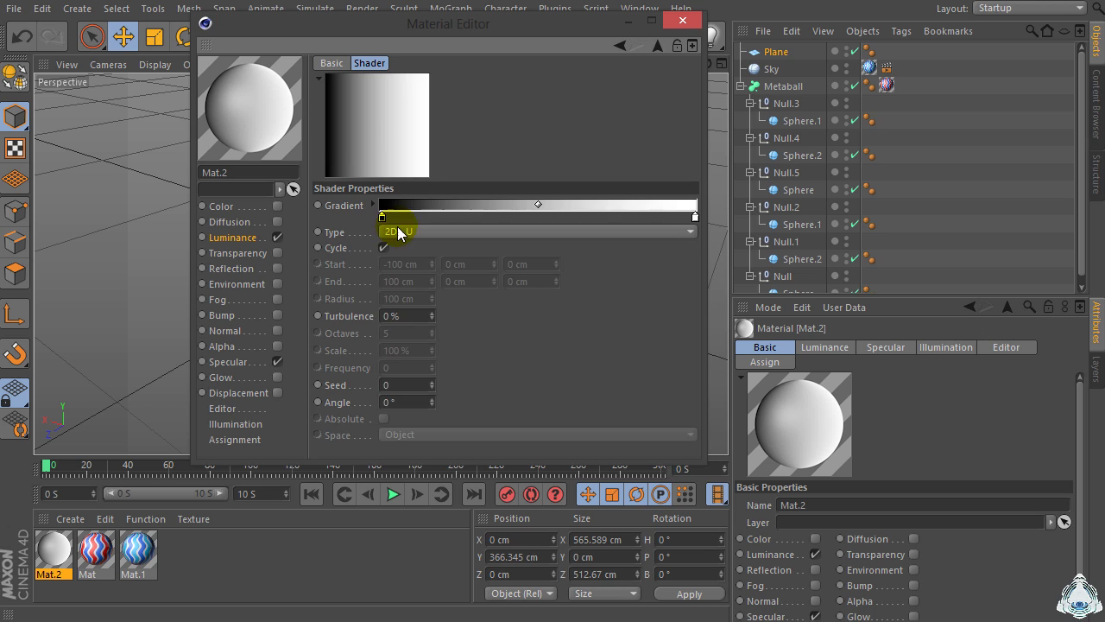
click(399, 231)
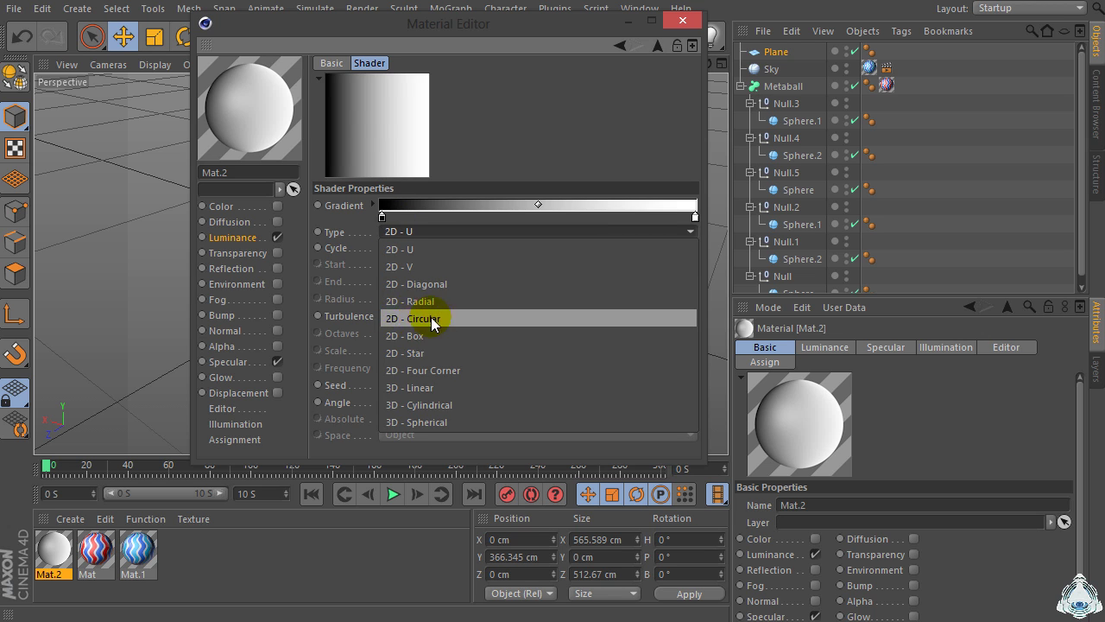
click(431, 318)
right_click(382, 213)
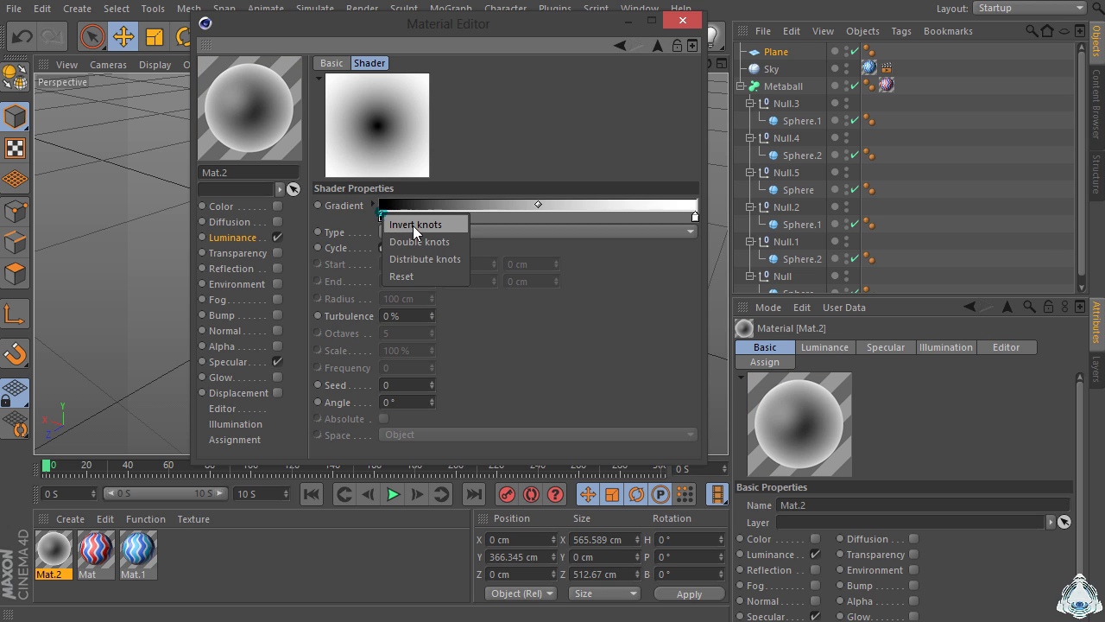
click(415, 224)
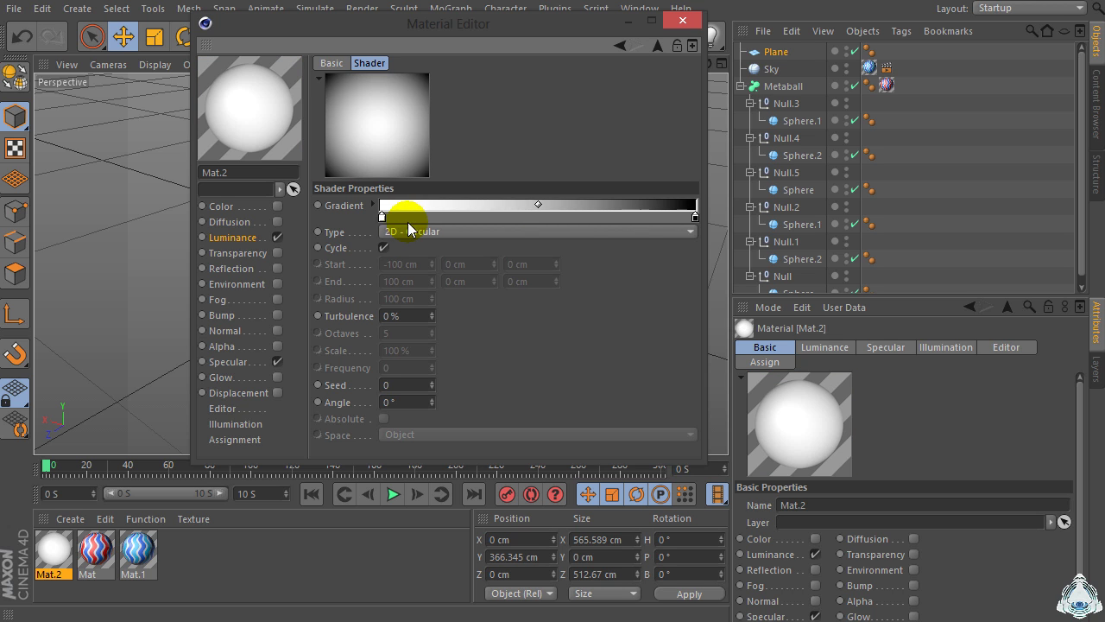
- Lighten the luminance gradient's black end knot to a dark grey and close the Material Editor
click(695, 218)
double_click(695, 218)
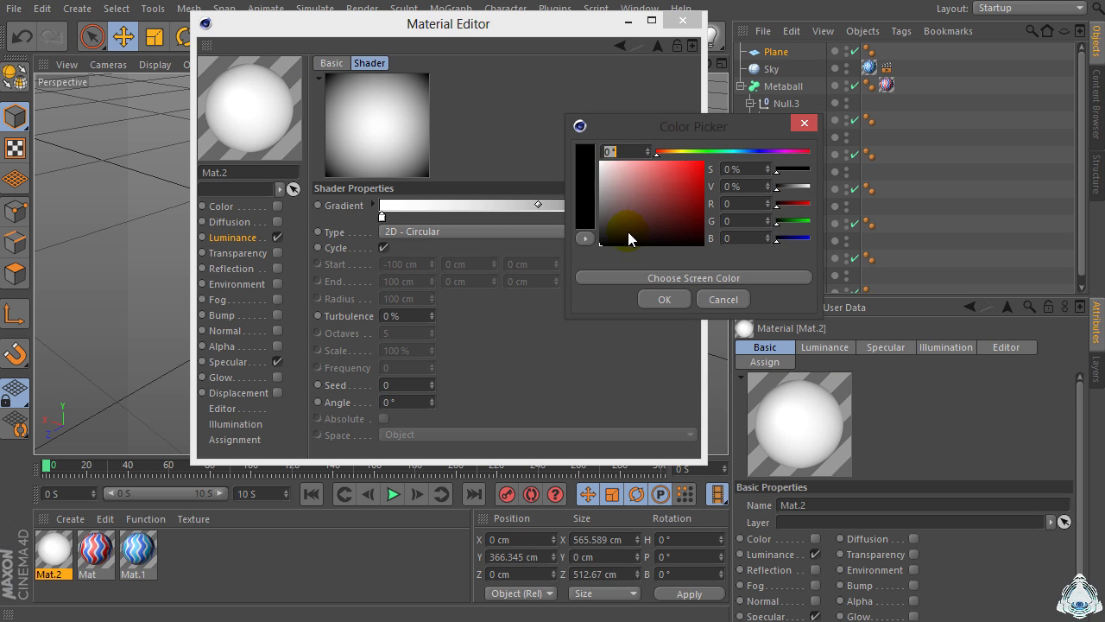
drag(605, 233, 586, 230)
click(651, 299)
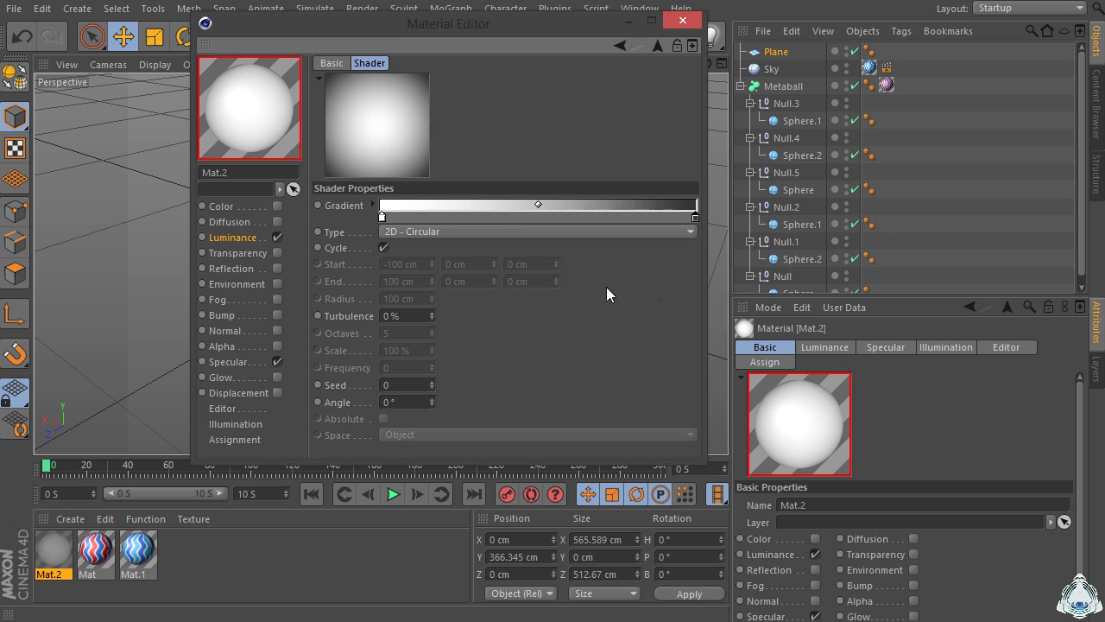
click(674, 23)
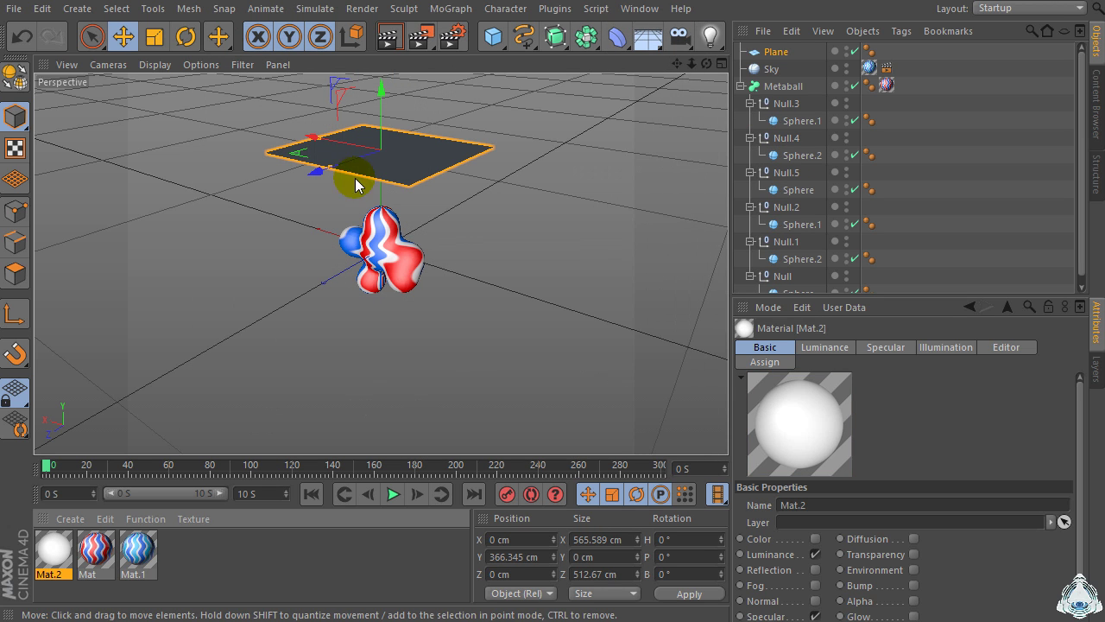
- Apply the white luminance gradient material to the Plane above the Metaball
drag(348, 179, 371, 157)
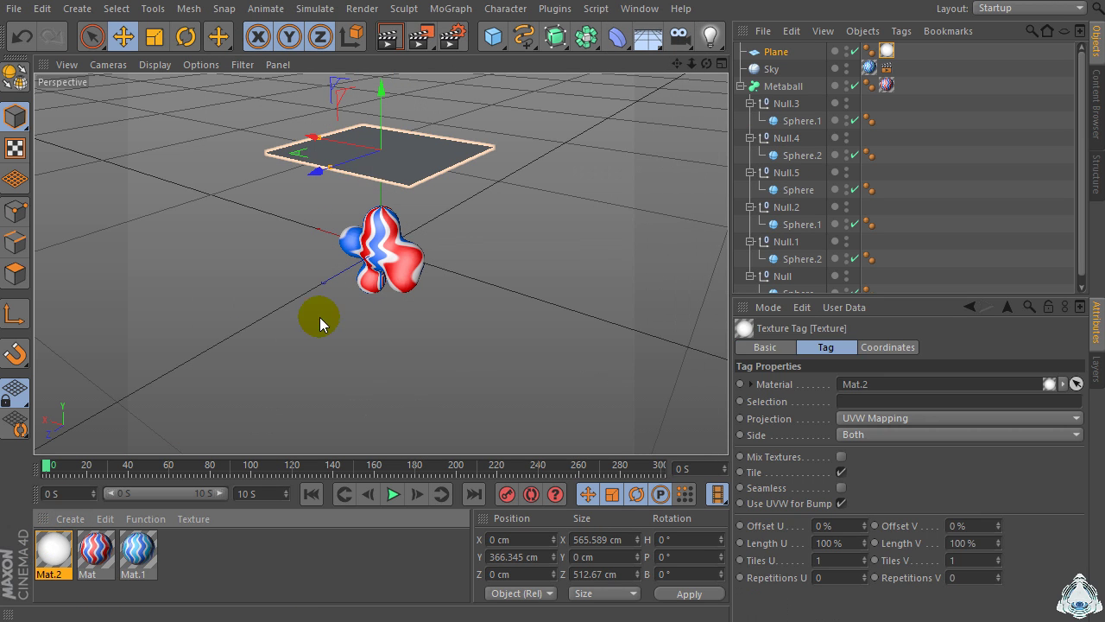
drag(707, 63, 704, 35)
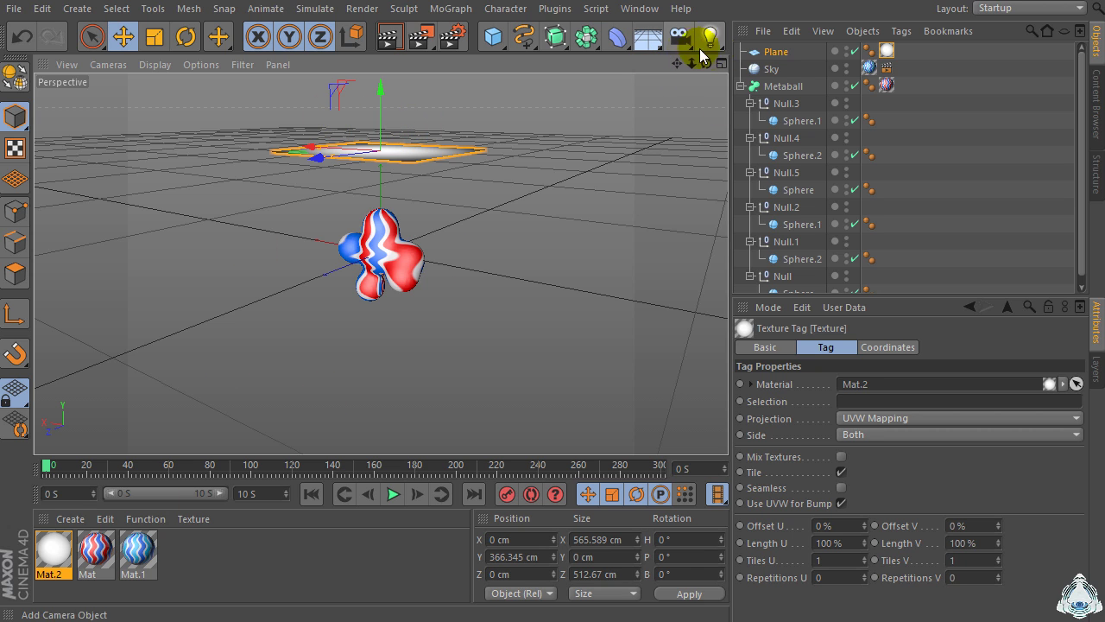
- Add a Background object to the scene and collapse the Metaball's hierarchy
click(655, 45)
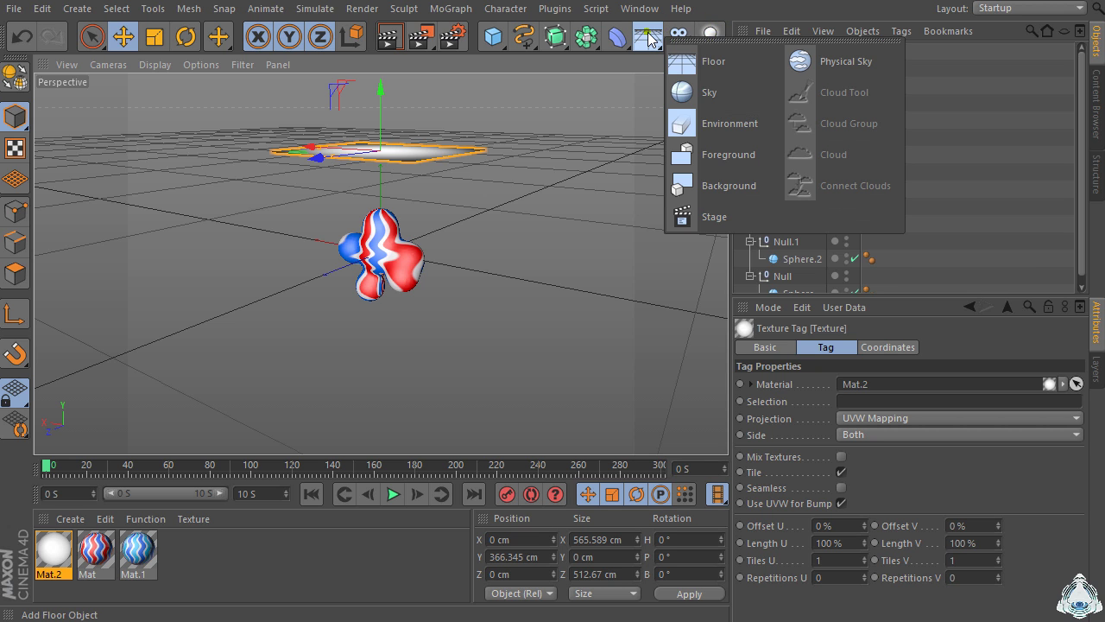
click(736, 189)
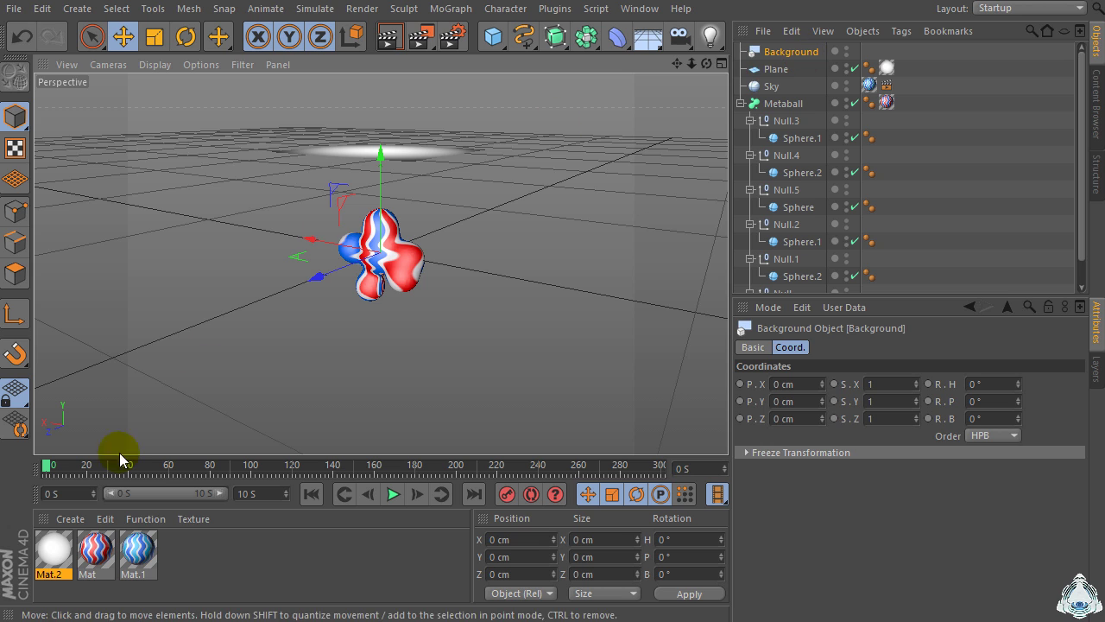
click(741, 104)
- Create another new material and load a Gradient shader into its Color channel texture
double_click(231, 565)
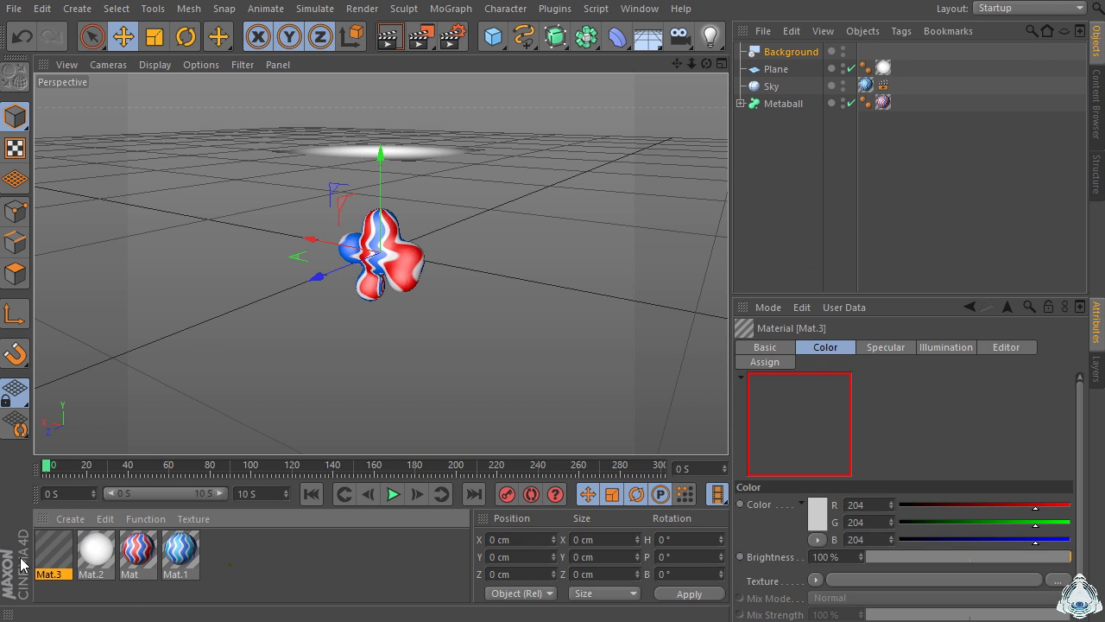
double_click(60, 547)
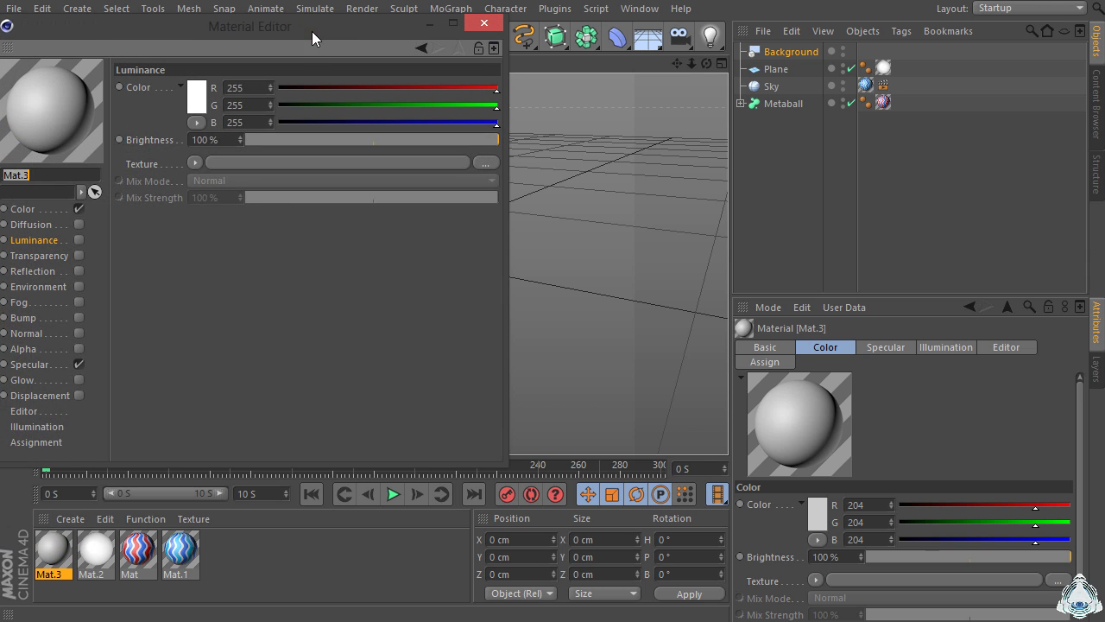
drag(311, 32, 509, 6)
click(220, 184)
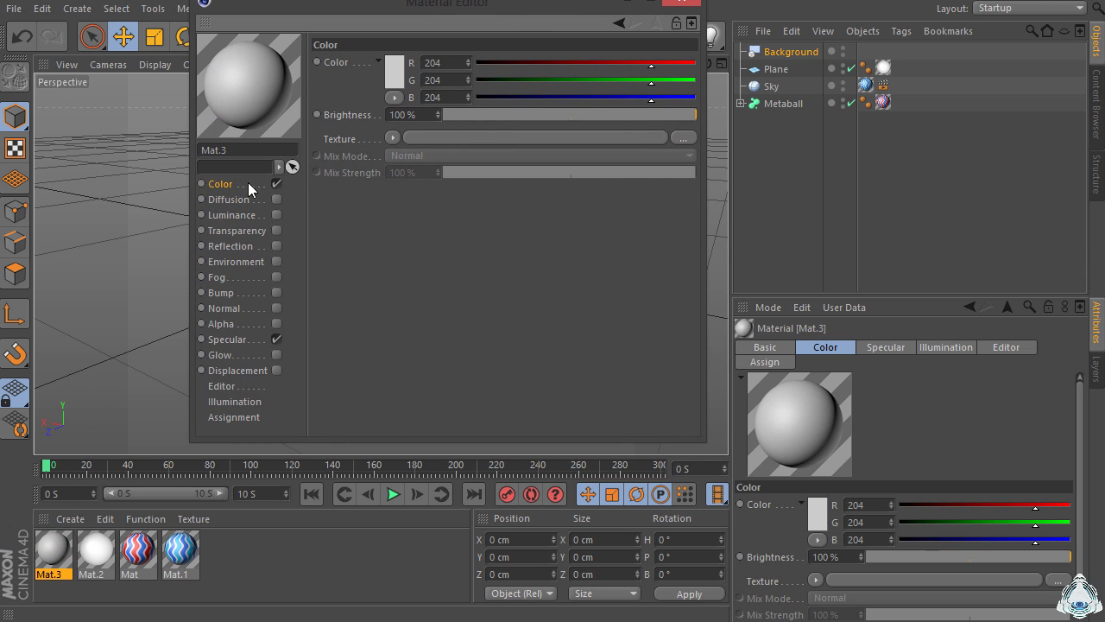
click(394, 137)
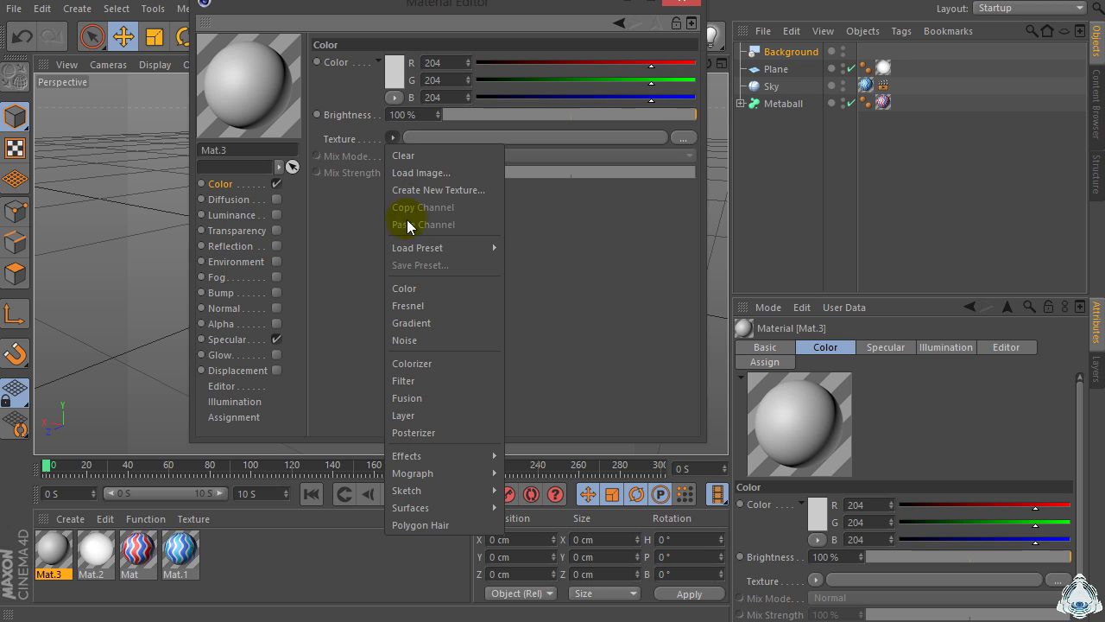
click(450, 323)
click(411, 170)
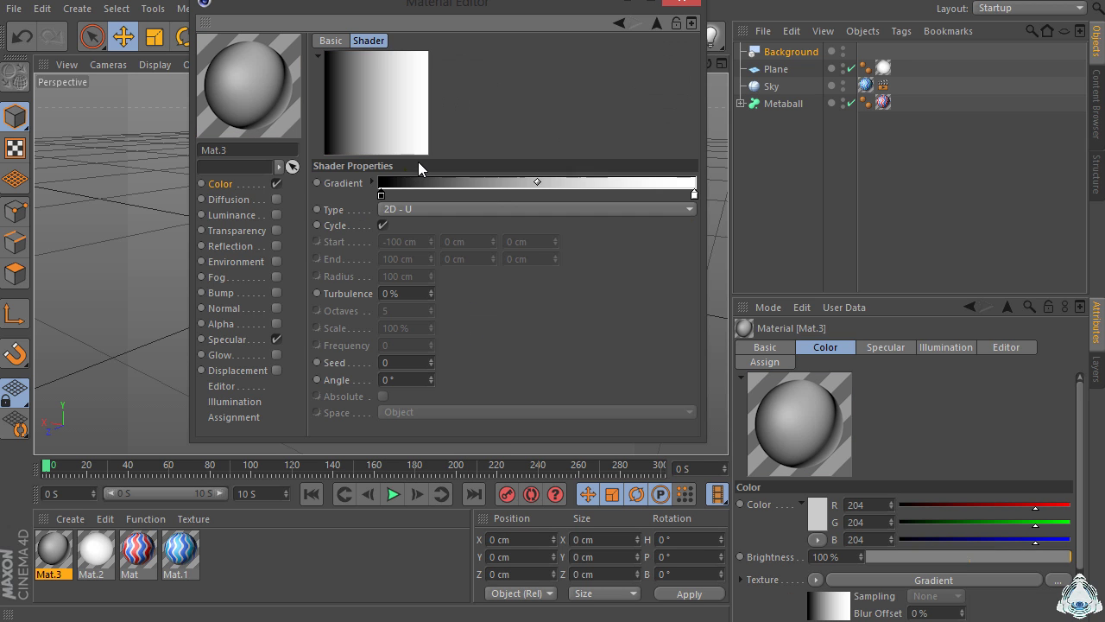
- Set the color gradient's type to 2D - Circular and invert its knots
click(438, 209)
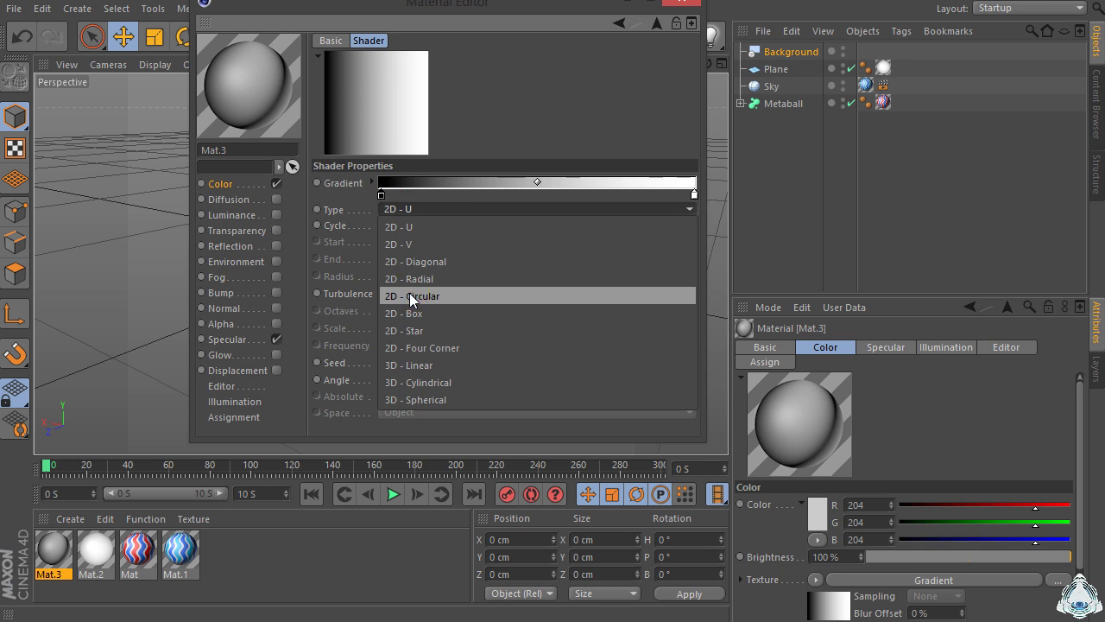
click(416, 296)
right_click(380, 197)
click(406, 208)
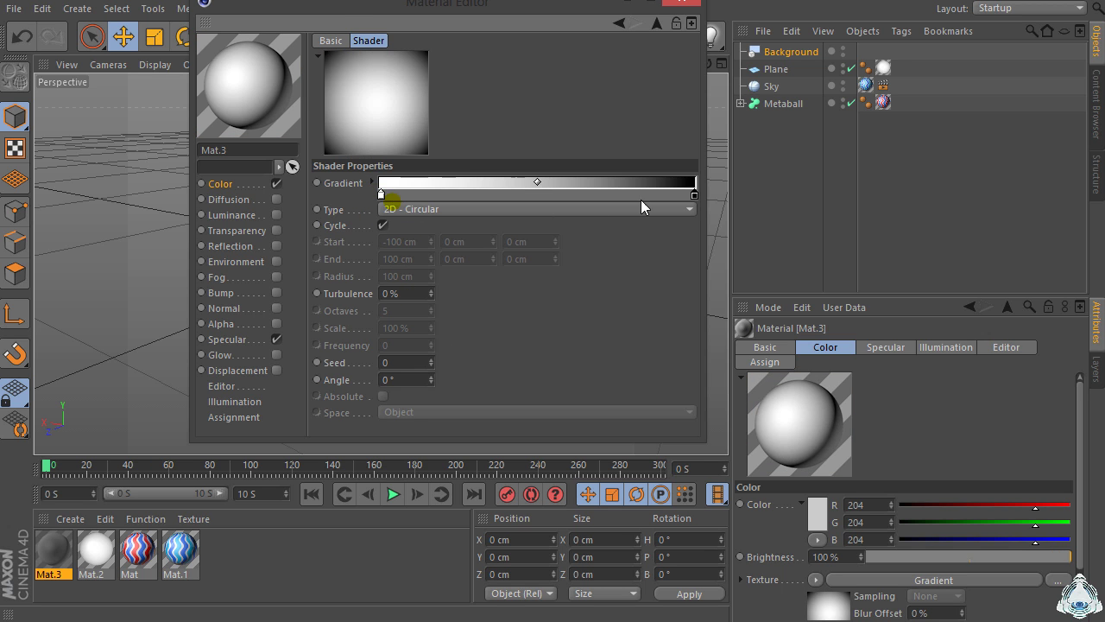
- Change the color gradient's black end knot to a pale blue of about R 210, G 247, B 255, and close the Material Editor
click(692, 194)
double_click(695, 194)
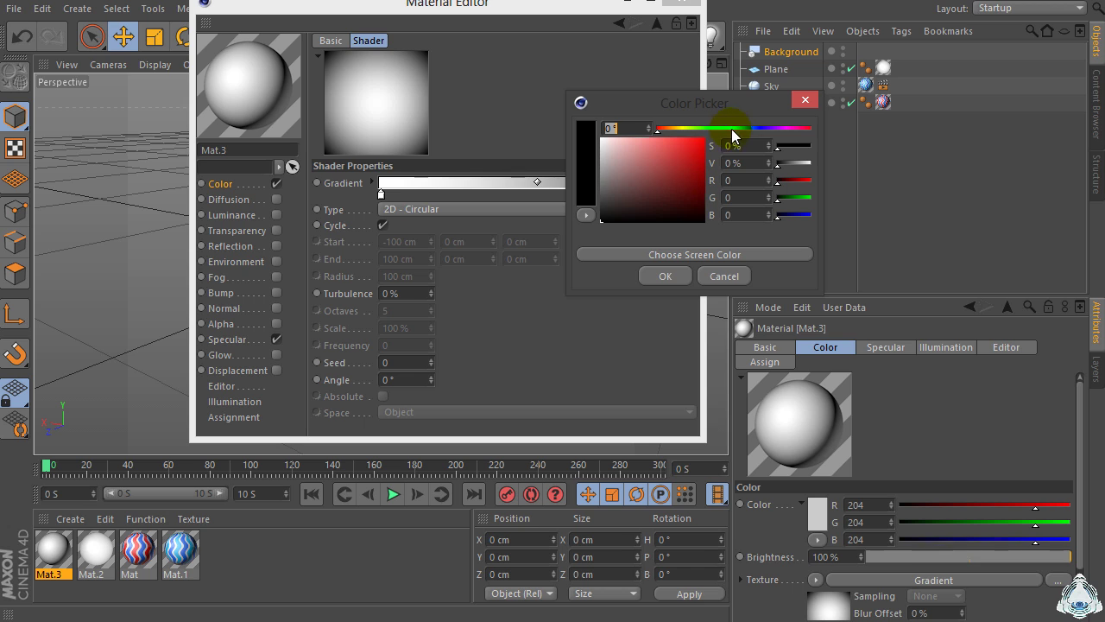
click(729, 130)
drag(648, 166, 623, 84)
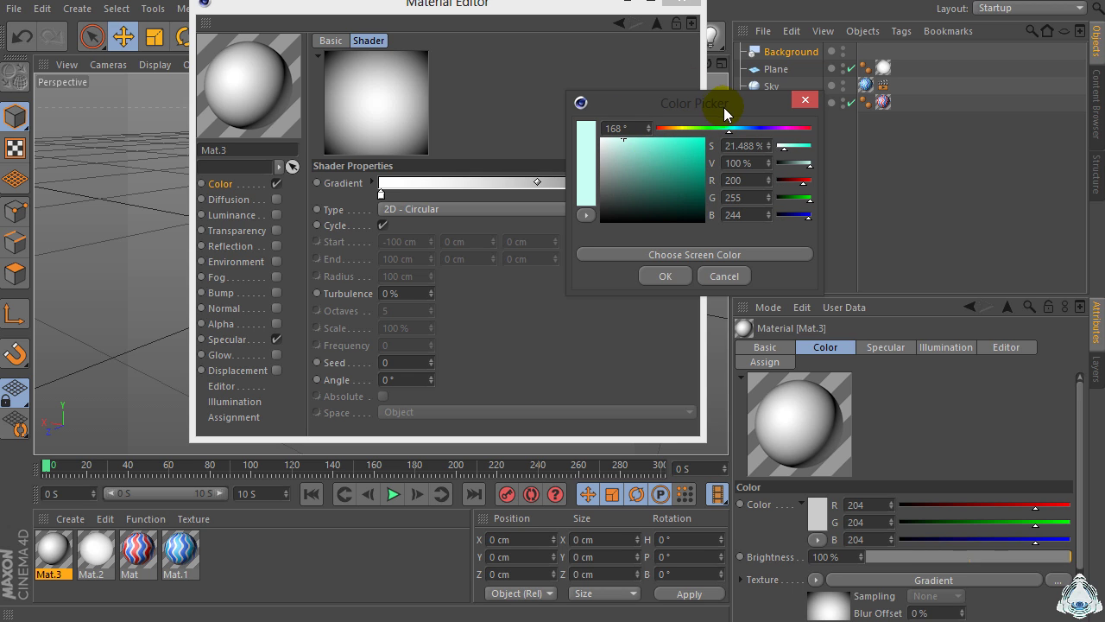
drag(730, 130, 738, 131)
click(621, 139)
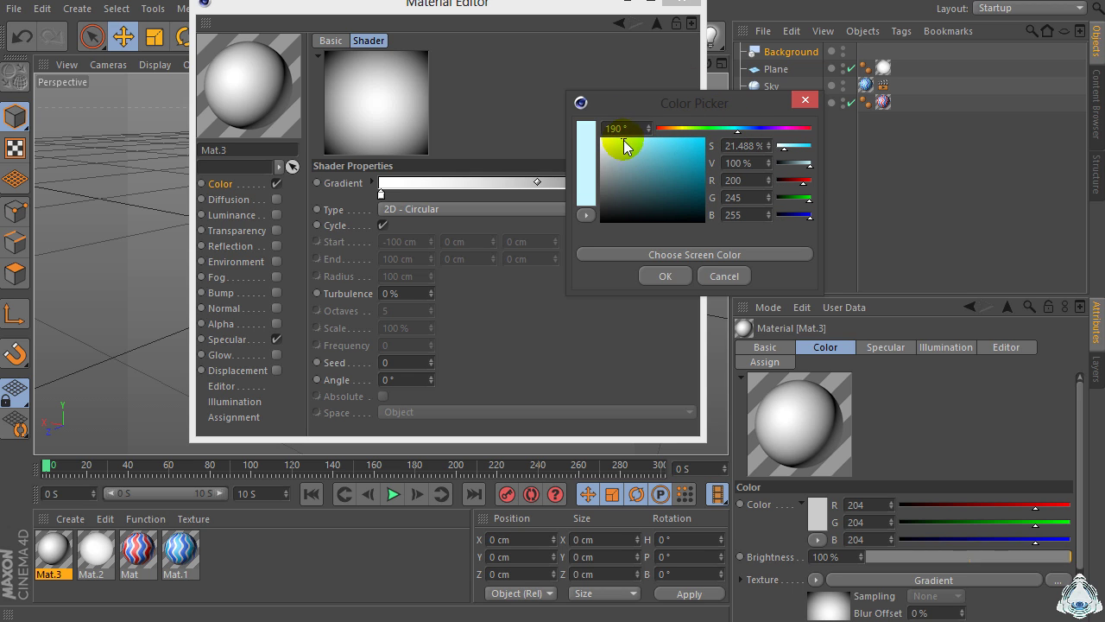
click(665, 275)
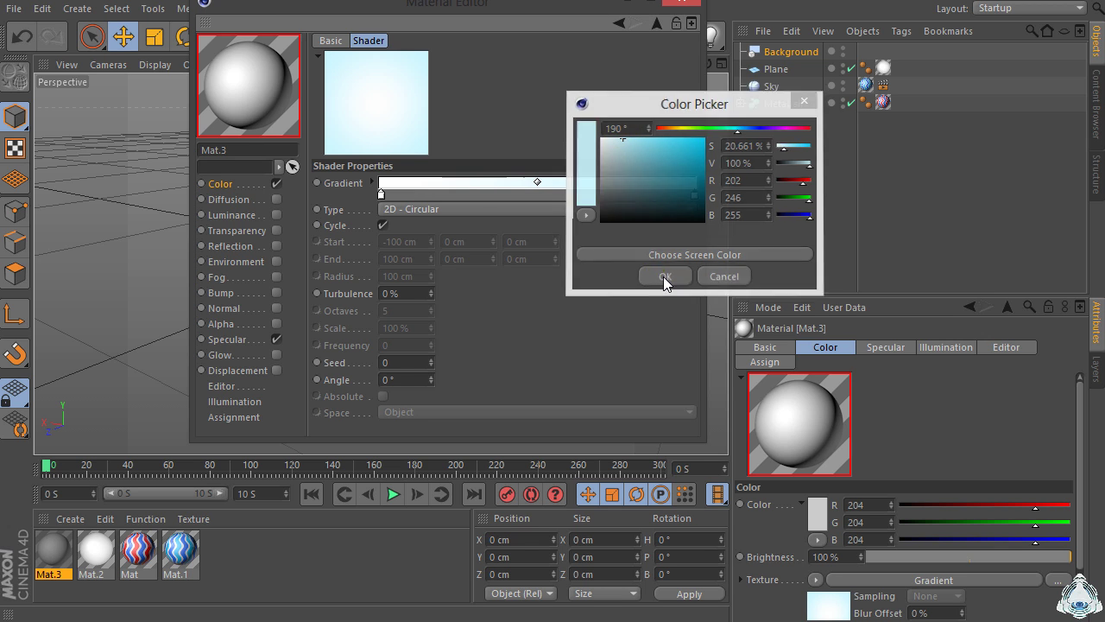
double_click(693, 196)
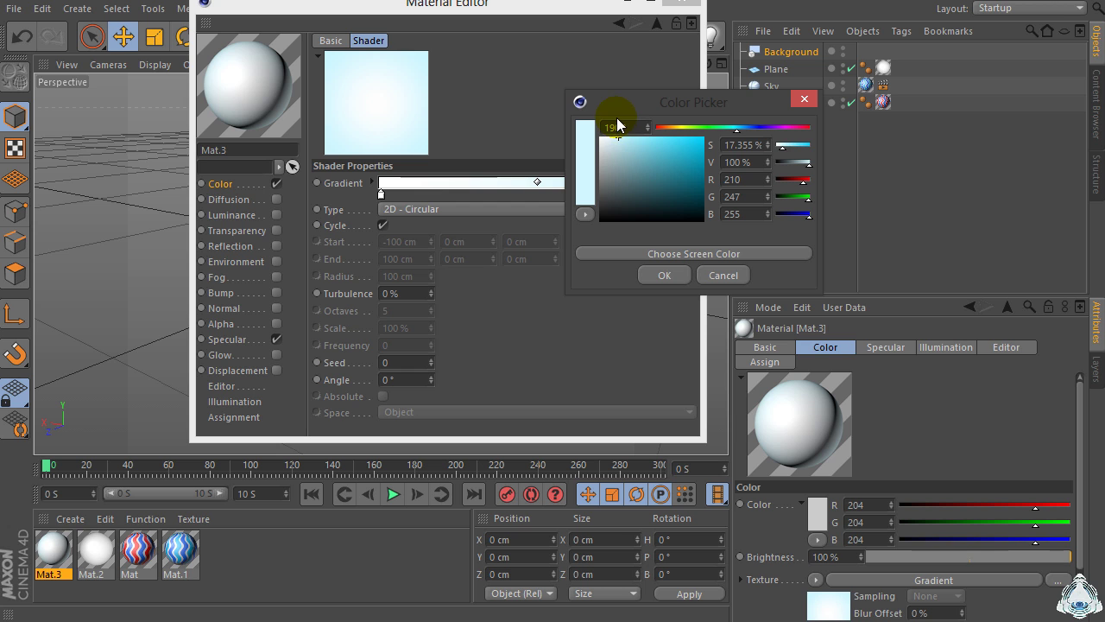
drag(622, 147, 615, 129)
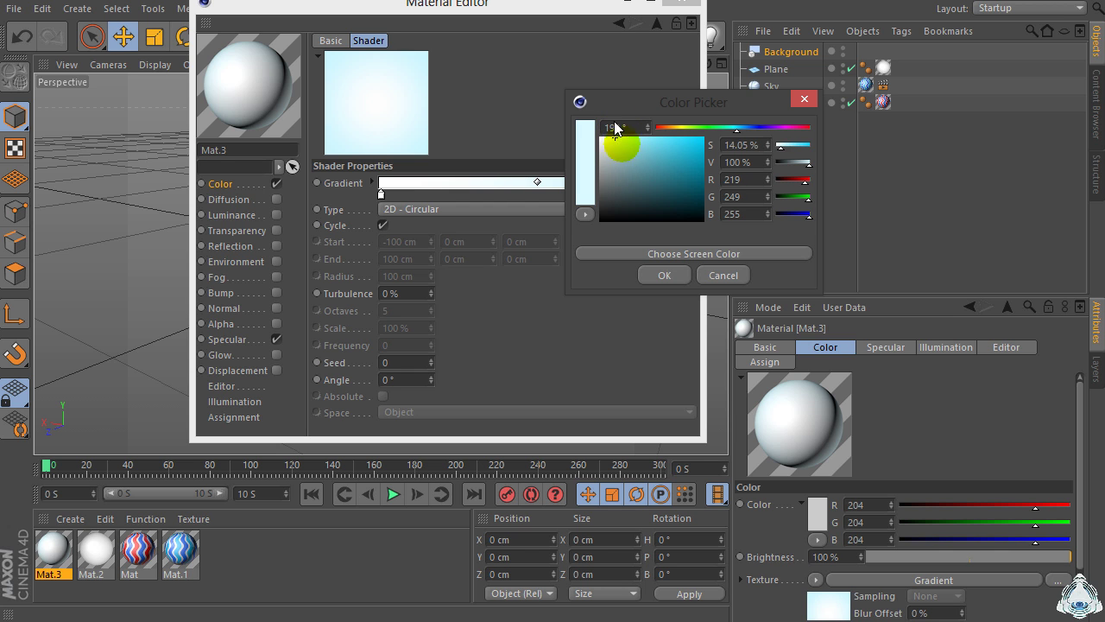
click(652, 275)
click(681, 3)
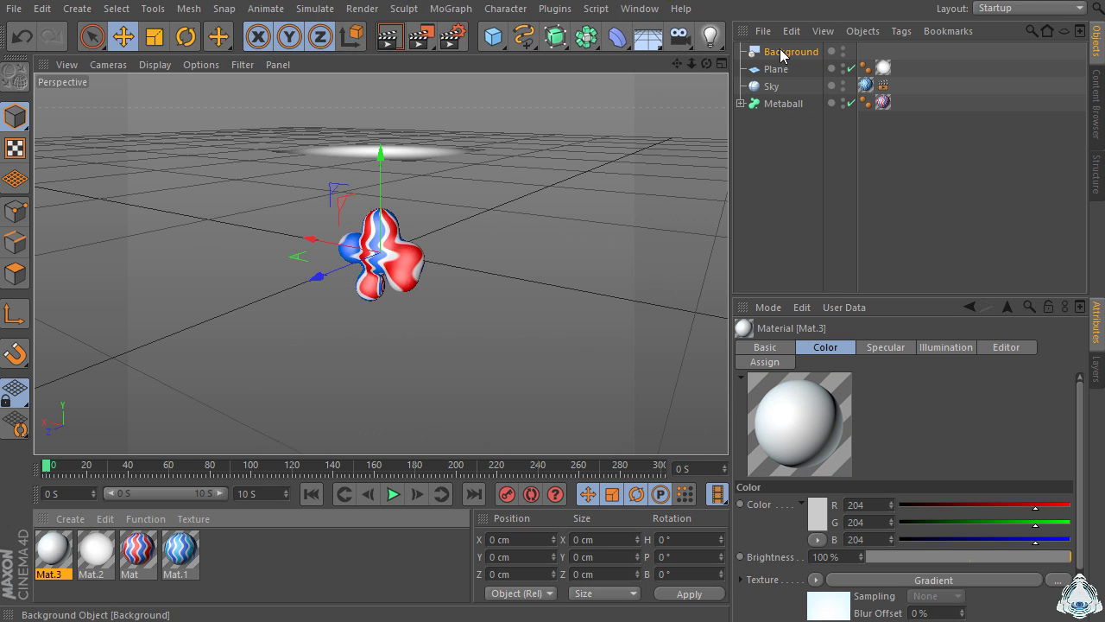
- Apply the pale blue gradient material to the Background object, and expand the Metaball's hierarchy
drag(45, 555, 777, 54)
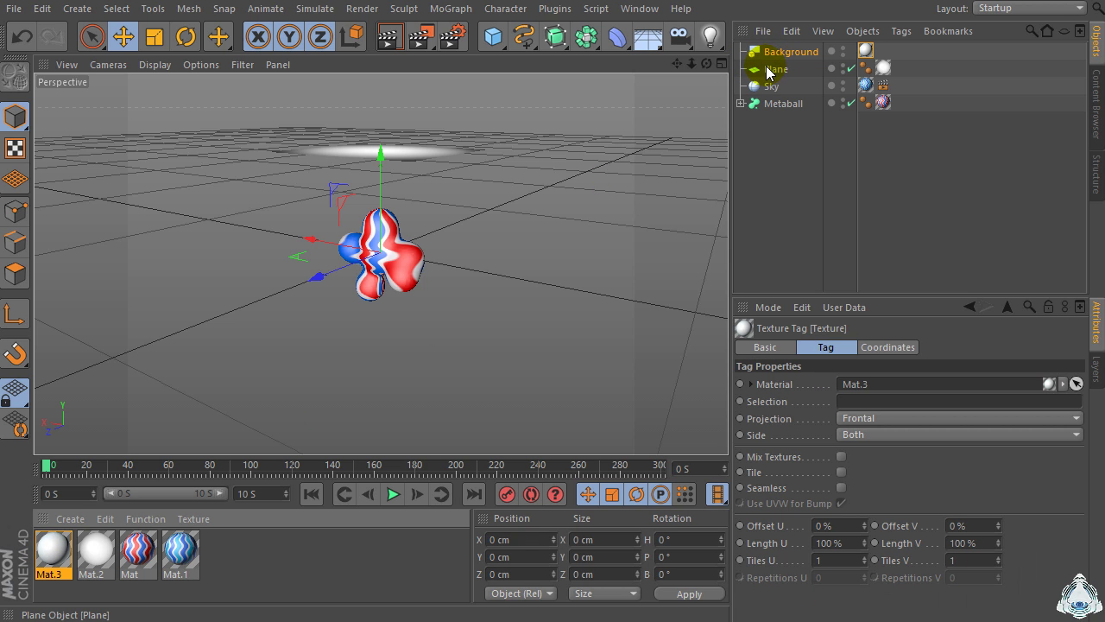
click(763, 86)
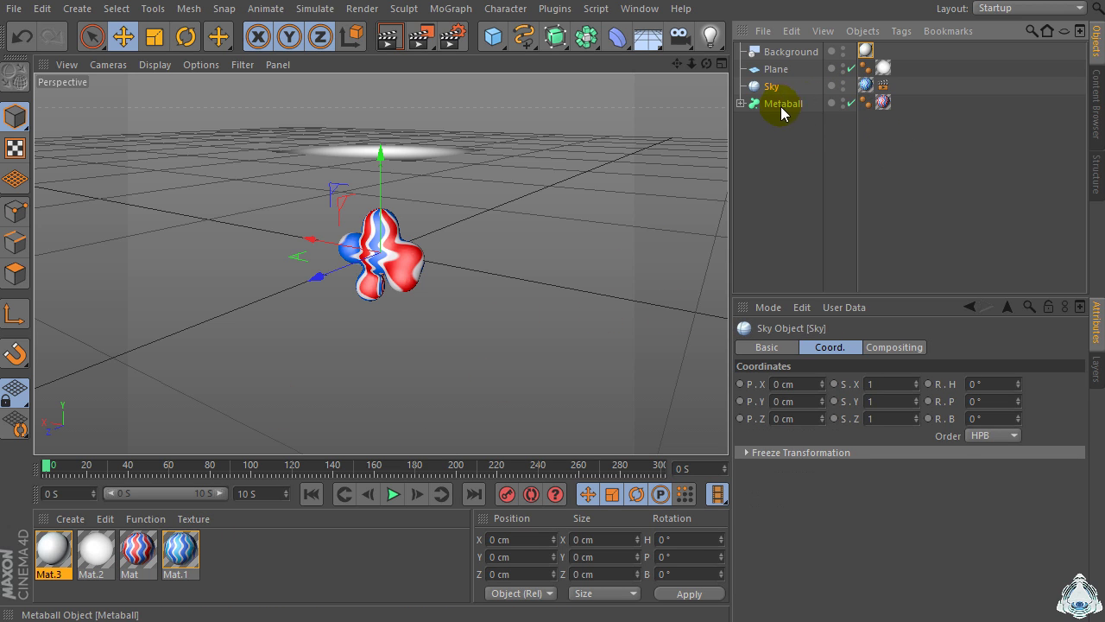
click(740, 103)
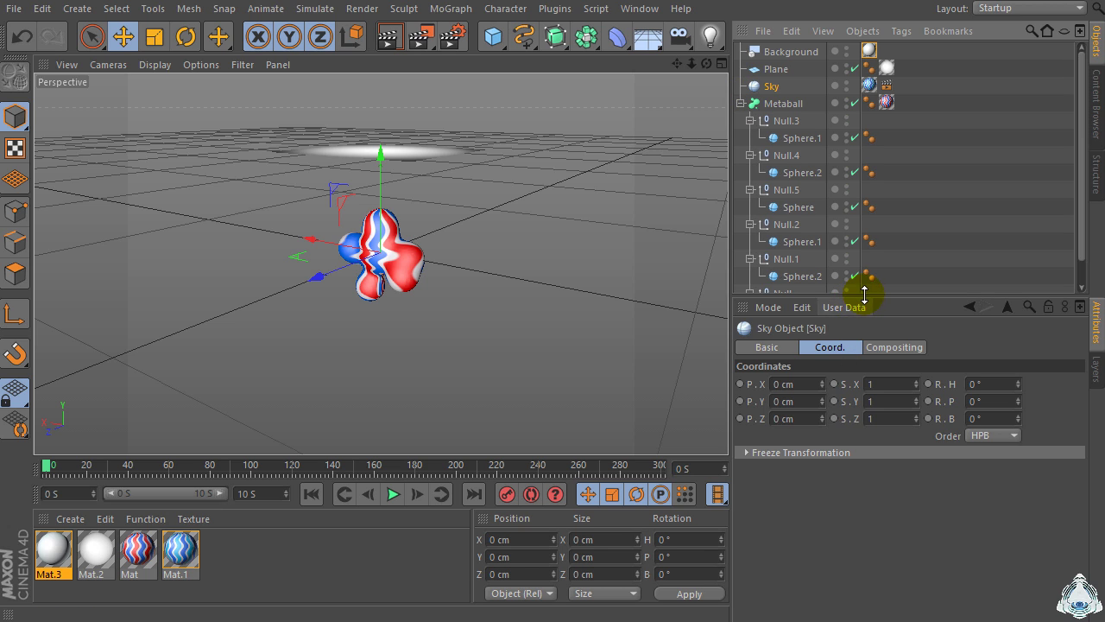
- Enlarge the object list, collapse all the Null groups inside the Metaball, and leave nothing selected
drag(861, 295, 864, 347)
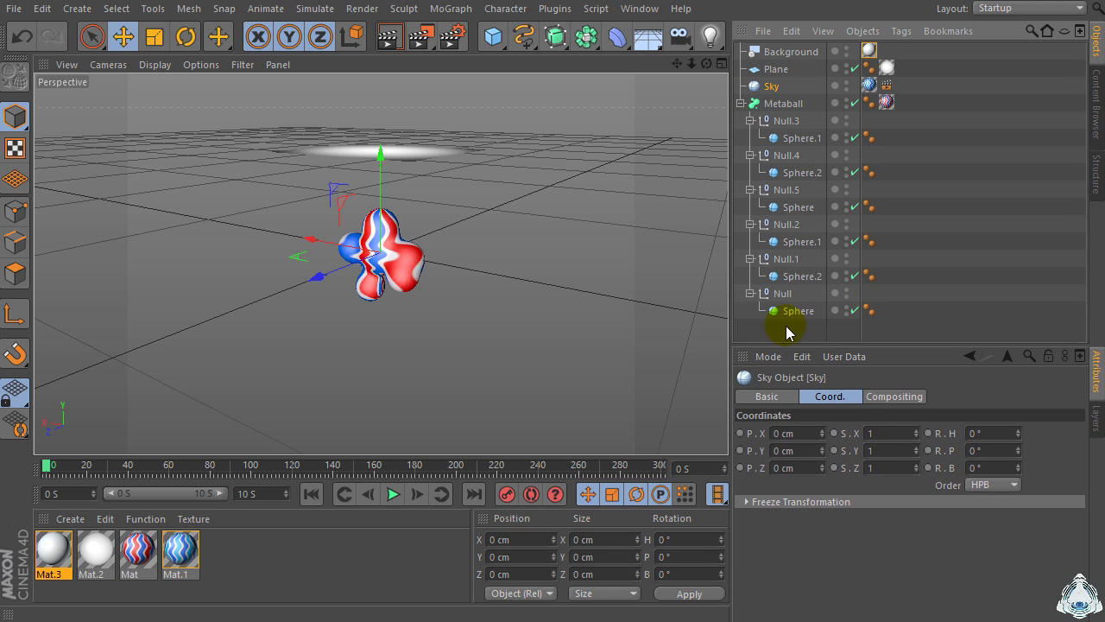
click(750, 293)
click(750, 259)
click(750, 224)
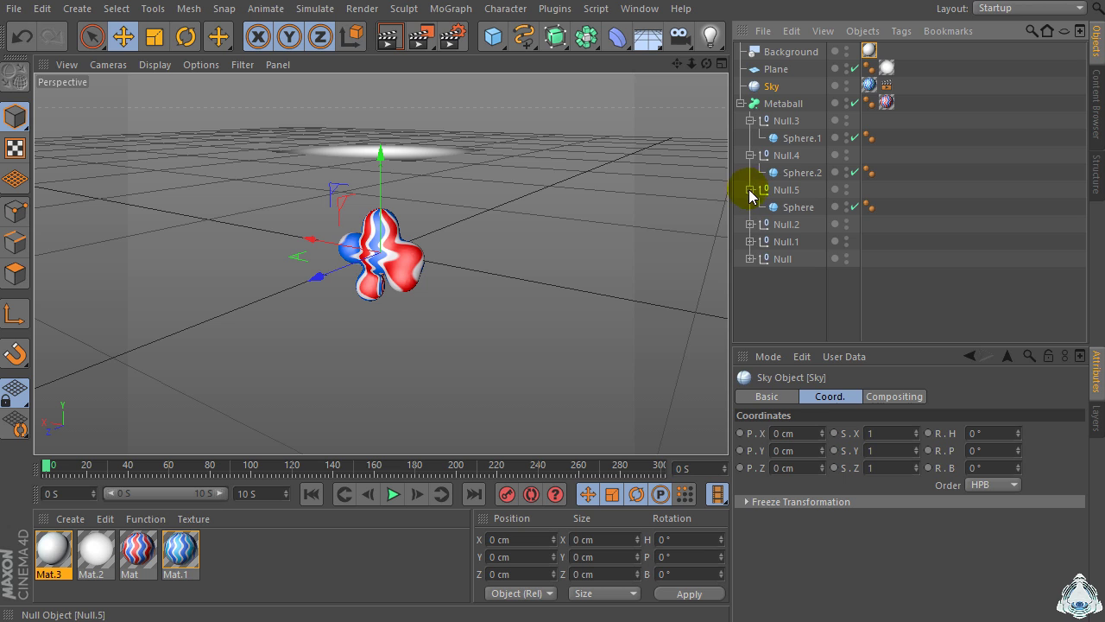
click(751, 190)
click(751, 121)
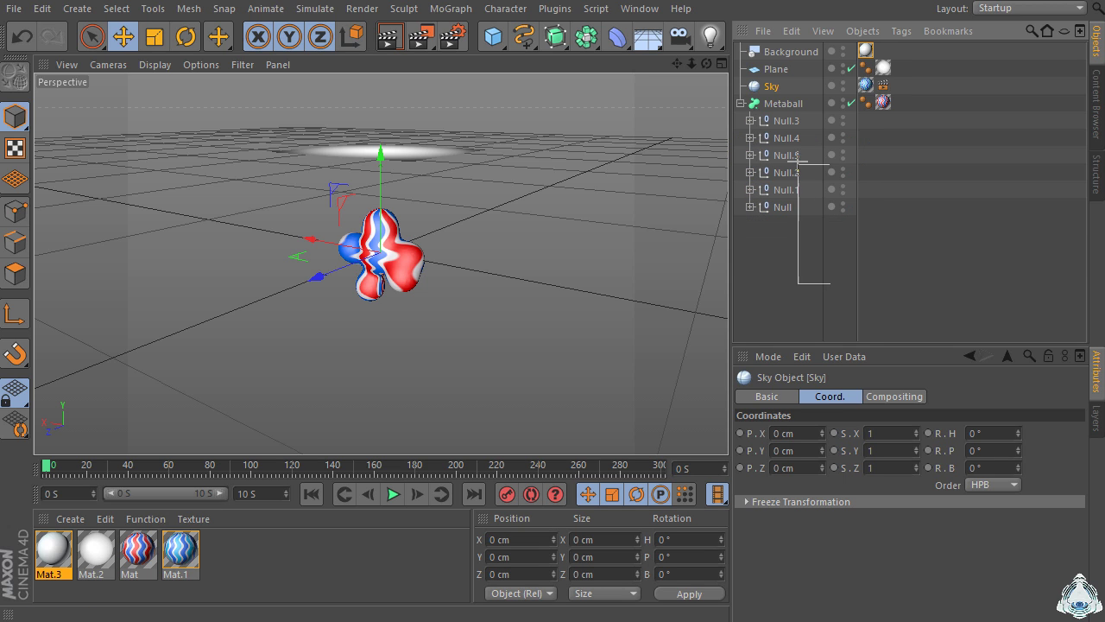
drag(798, 162, 890, 276)
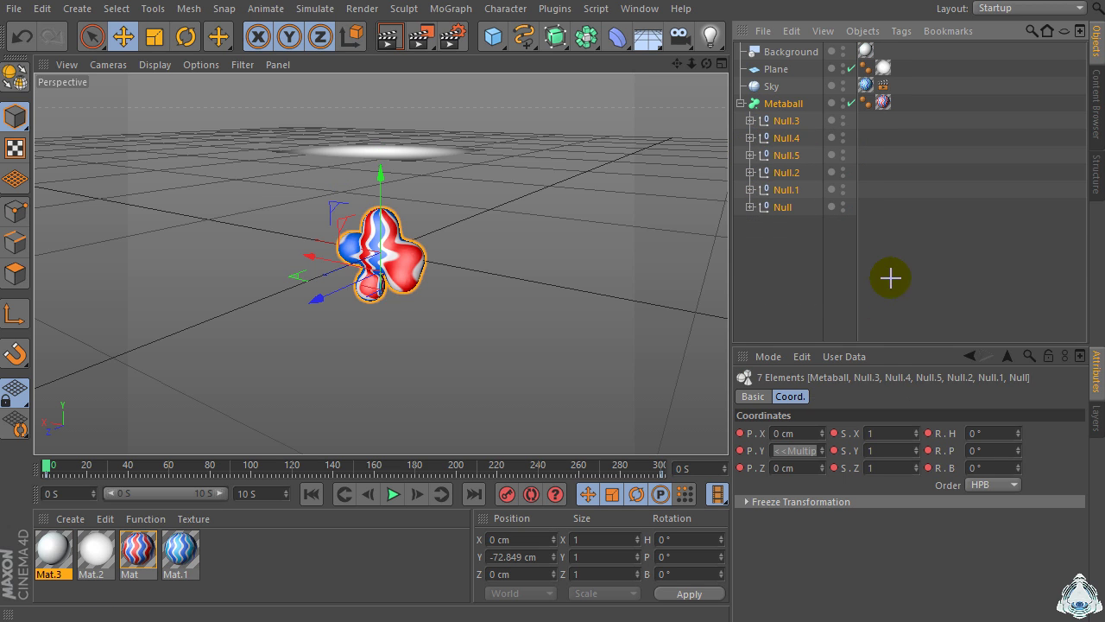
click(880, 277)
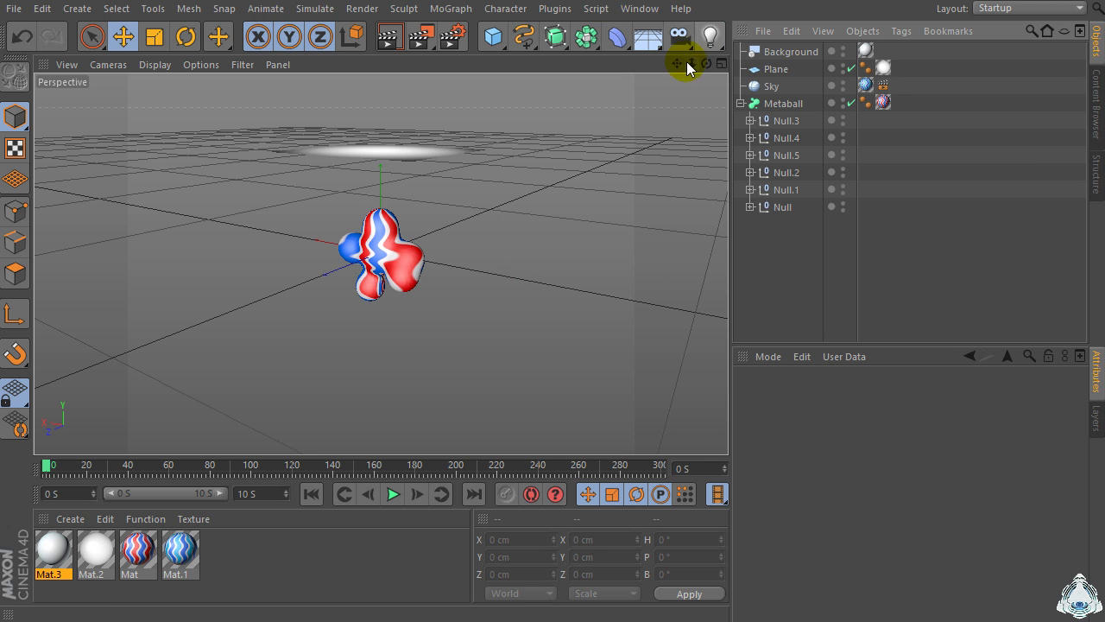
- Open the render settings at the Output options
drag(691, 64, 734, 64)
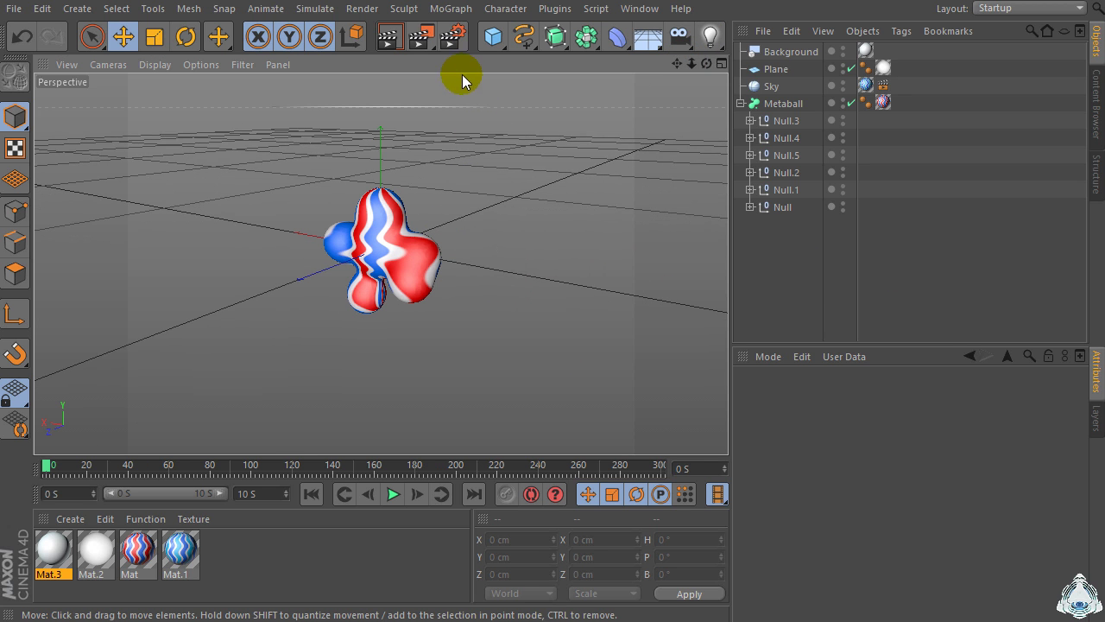
click(453, 39)
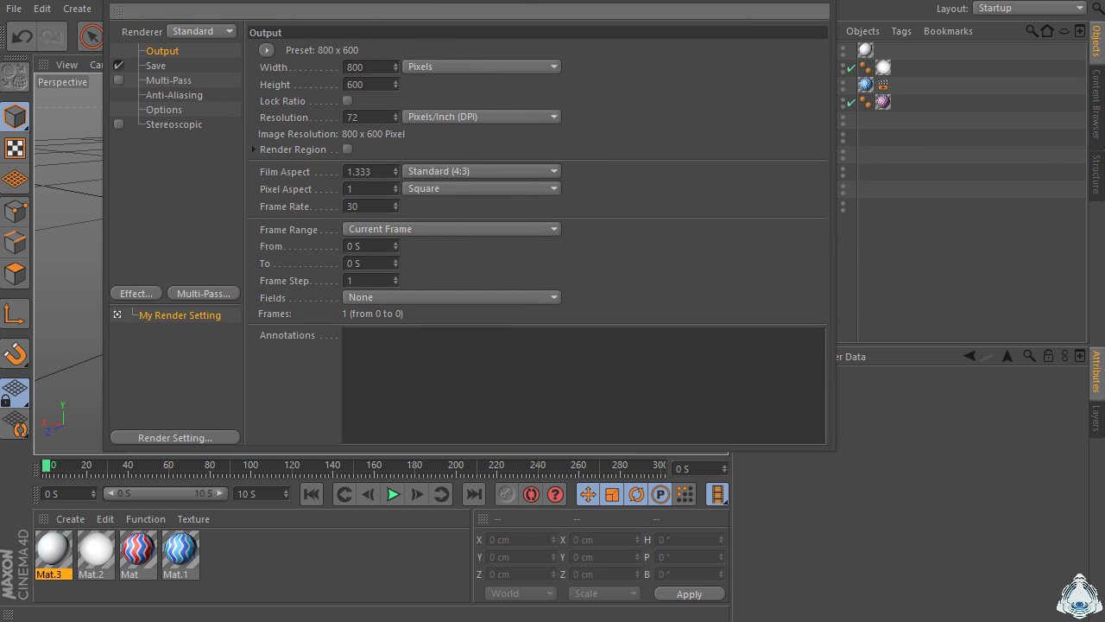
drag(281, 0, 284, 0)
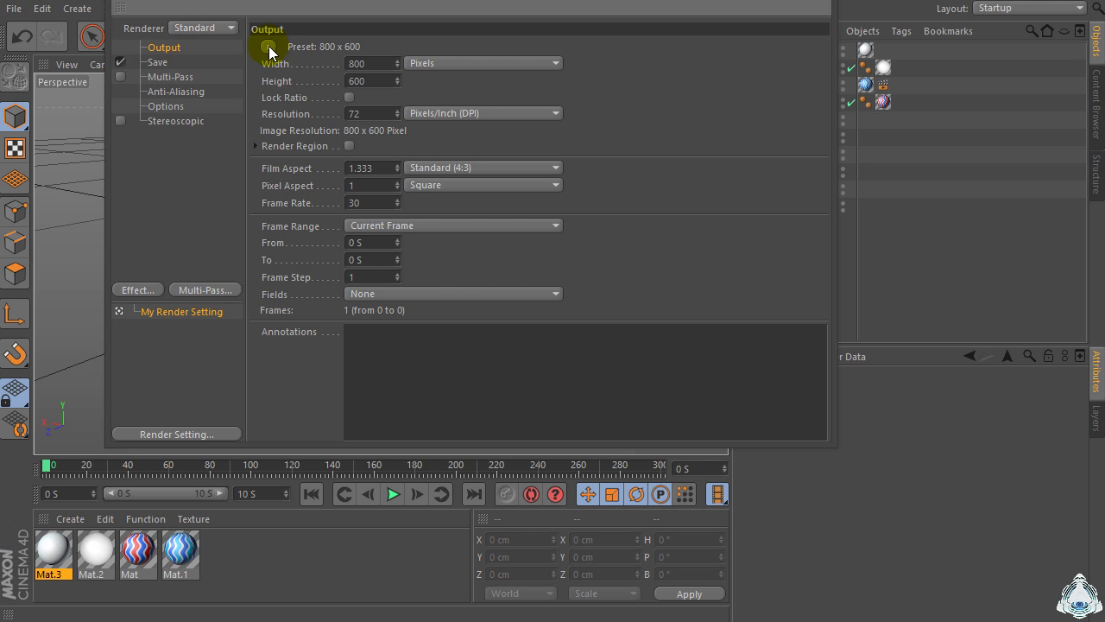
- Try the HDV 1080 29.97 film and video preset for the render output
click(270, 47)
mouse_move(286, 96)
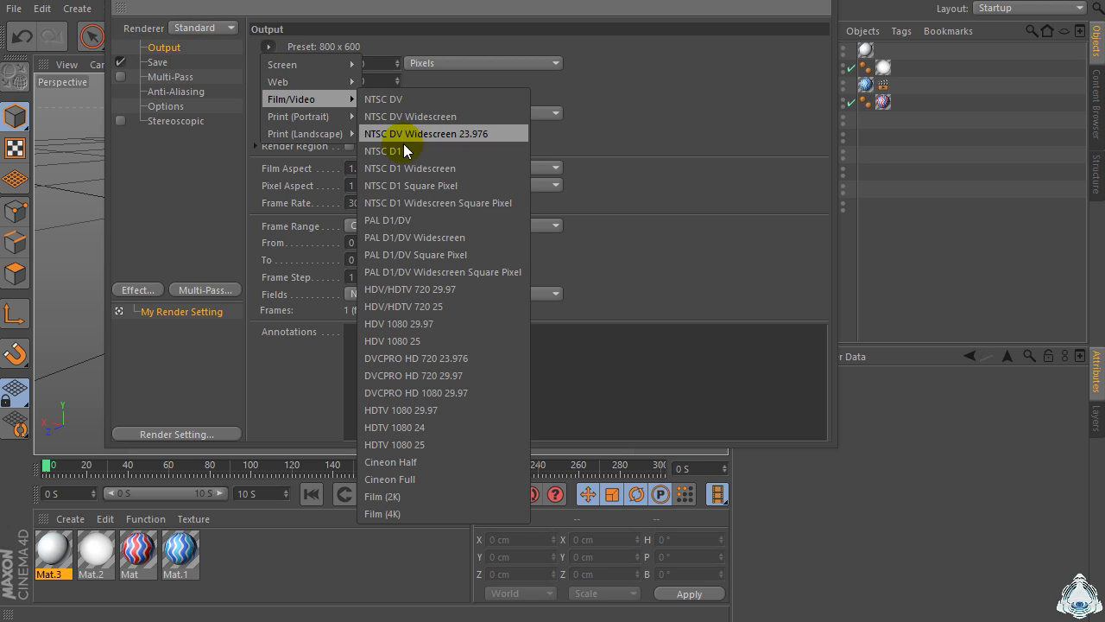
click(413, 323)
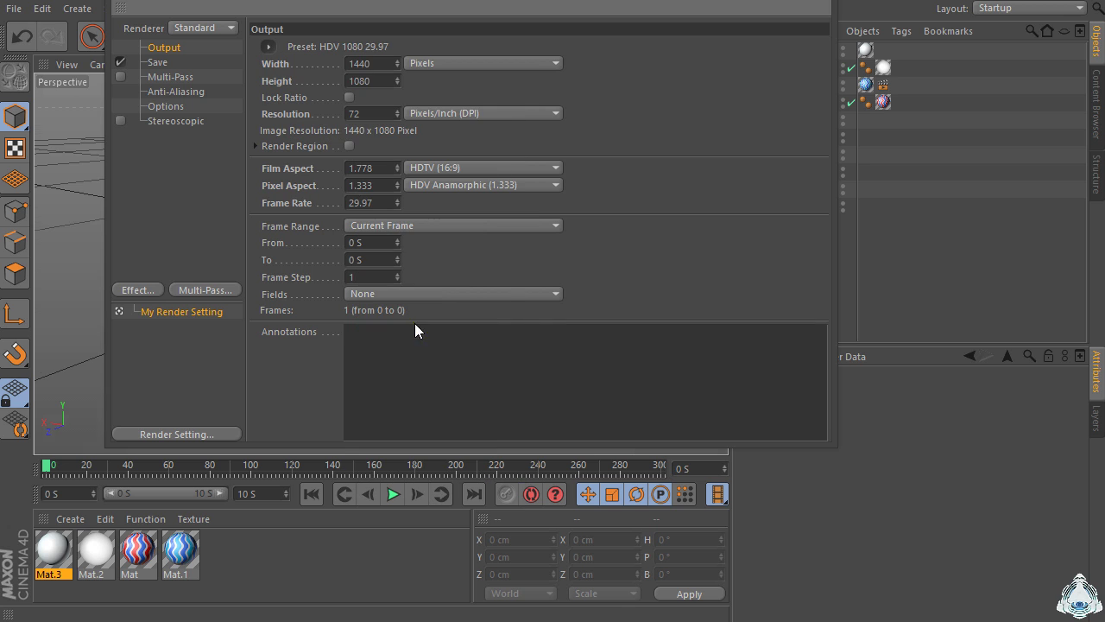
- Set the render output to the film and video preset HDV/HDTV 720 25
click(270, 48)
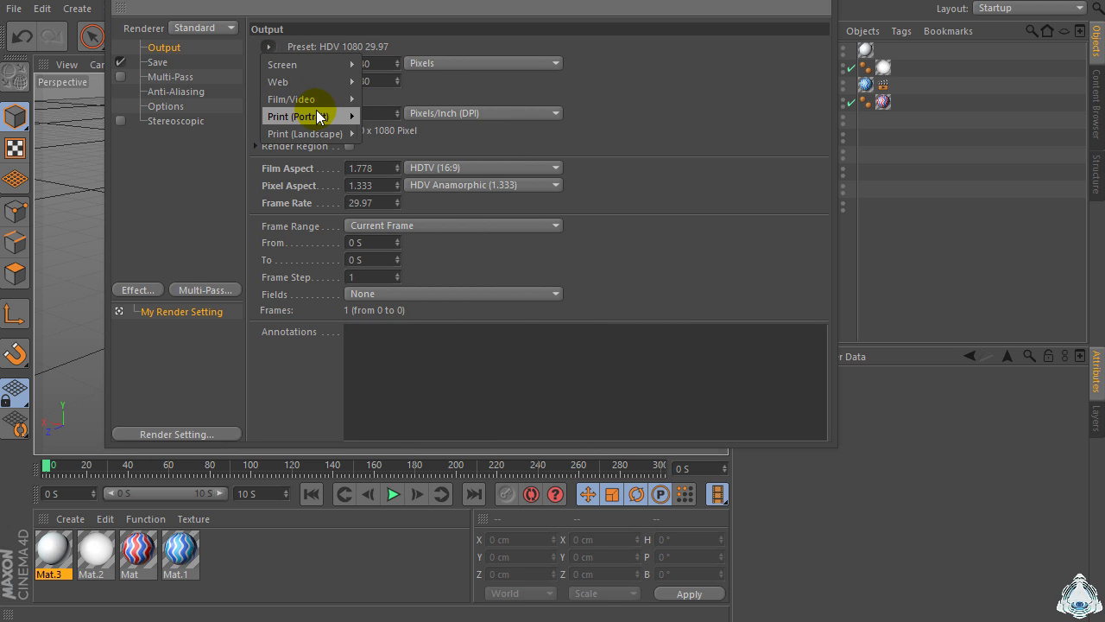
mouse_move(319, 99)
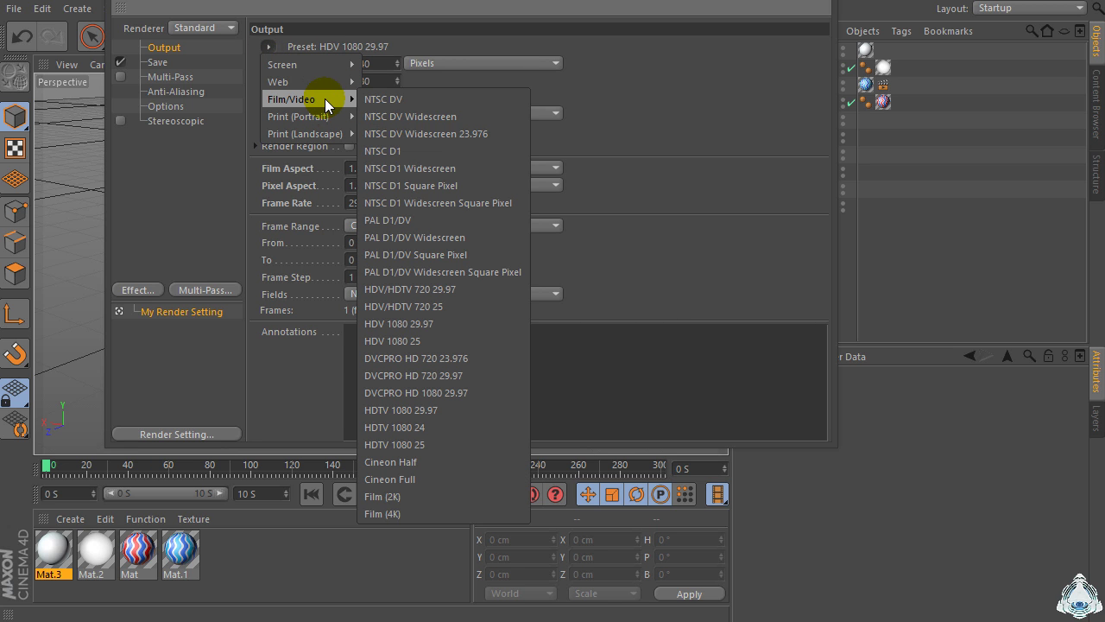
click(449, 307)
key(Return)
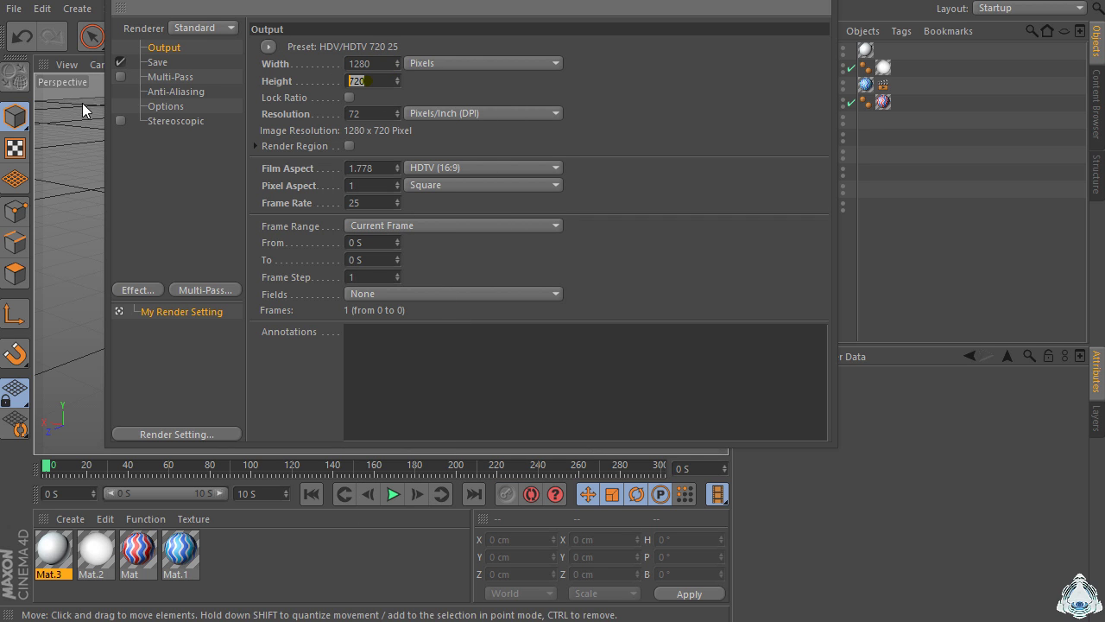
- Set the render output's frame range to All Frames
click(318, 227)
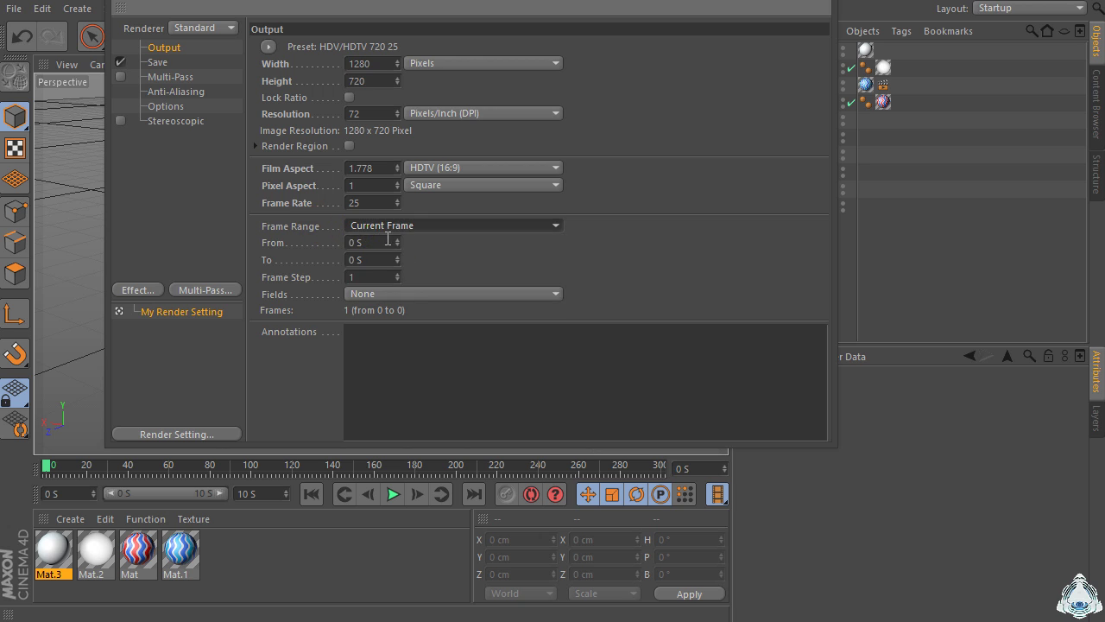
click(419, 227)
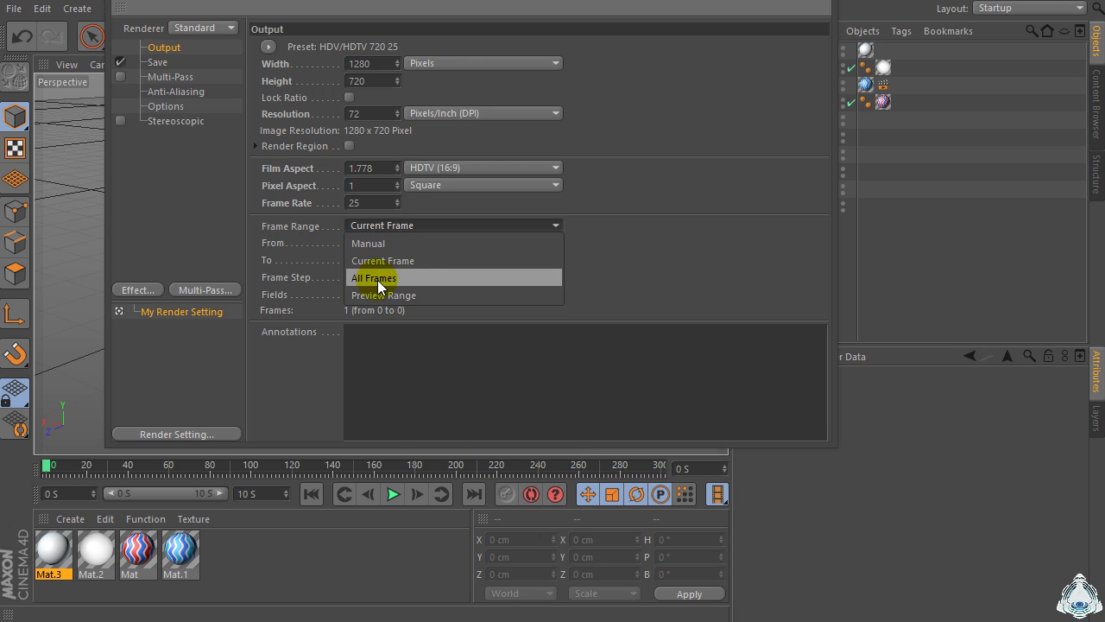
click(400, 283)
click(378, 242)
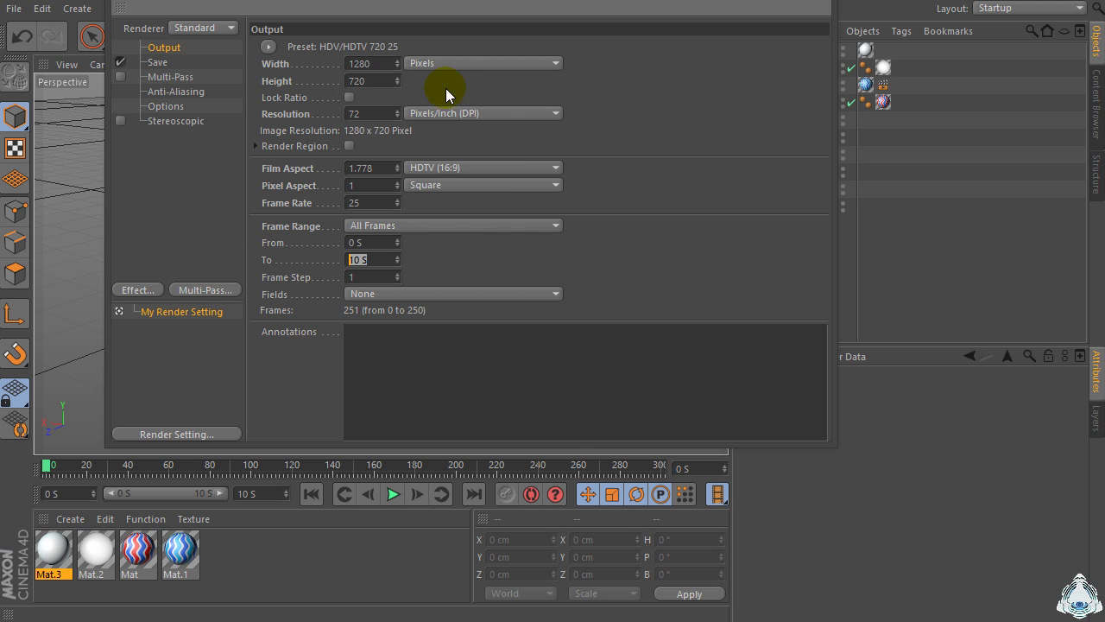
- Set the file format for the saved render to QuickTime Movie
click(157, 62)
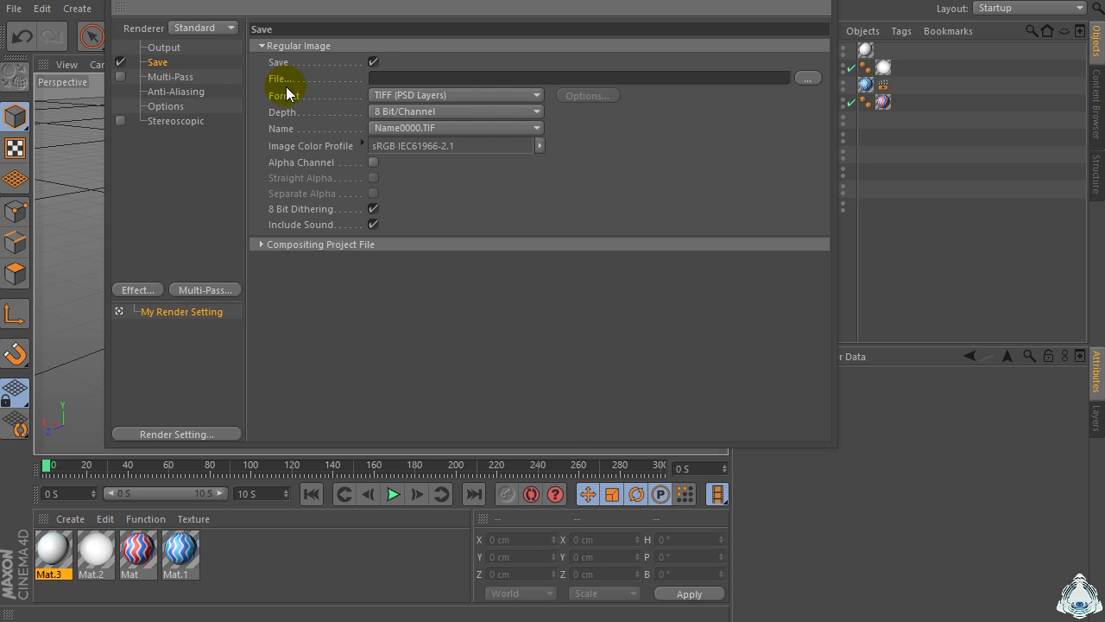
click(397, 96)
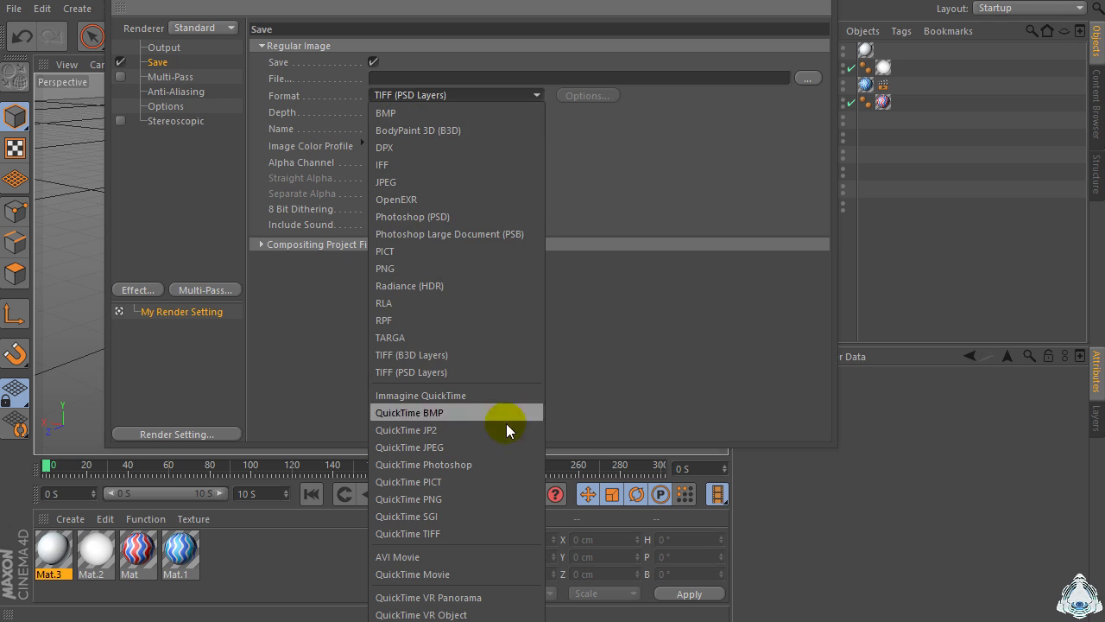
click(398, 574)
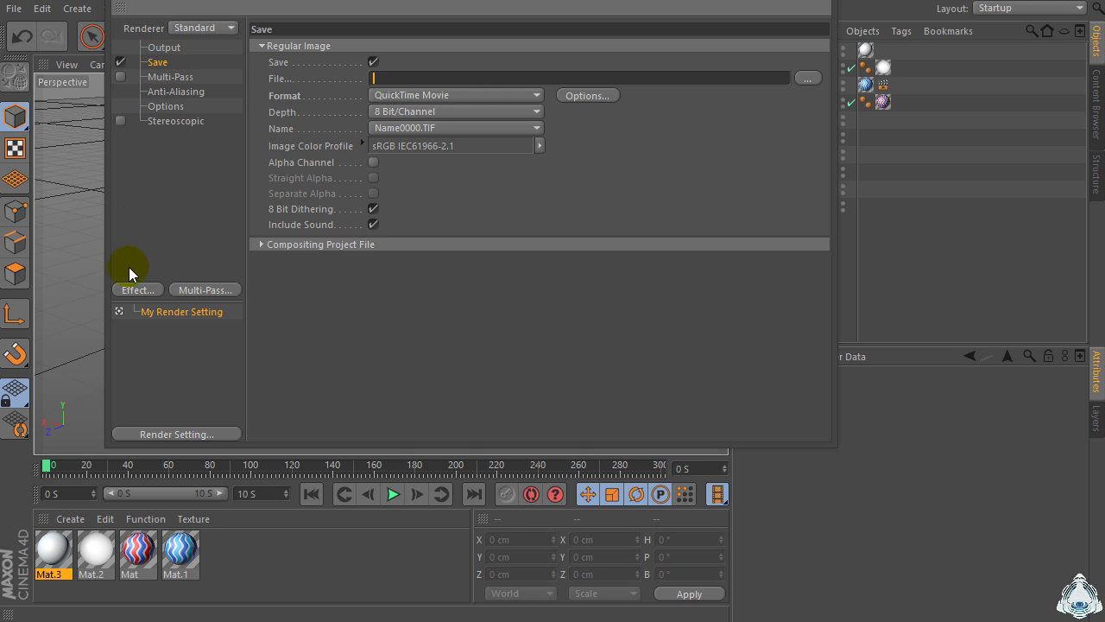
- Add the Global Illumination effect to the render and set its gamma to 4 and diffuse depth to 2
click(160, 289)
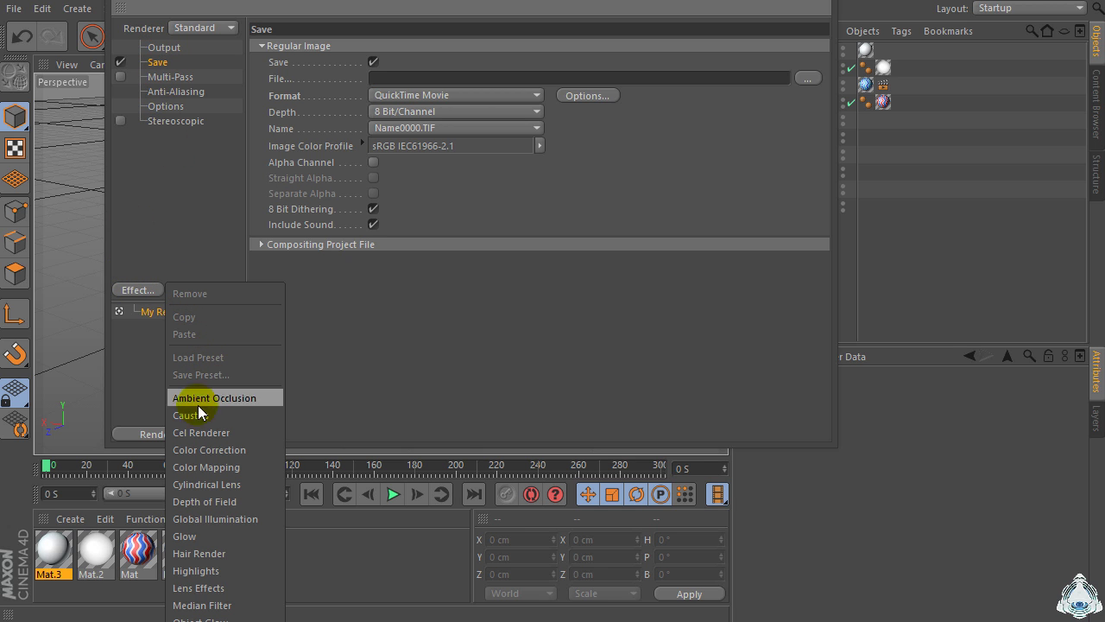
click(218, 519)
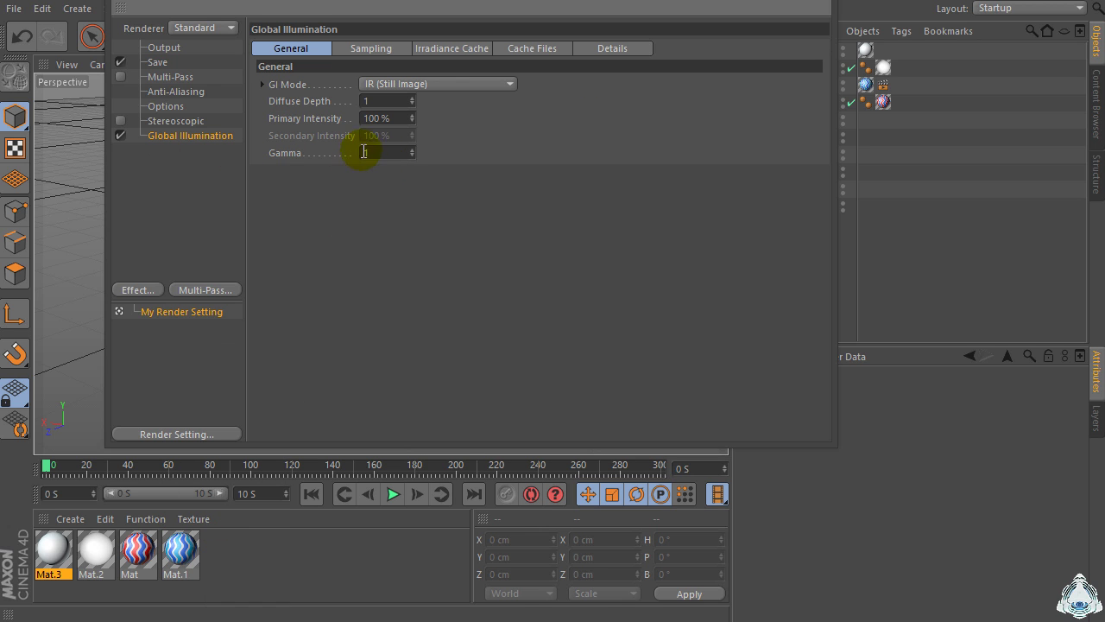
text(4)
click(224, 170)
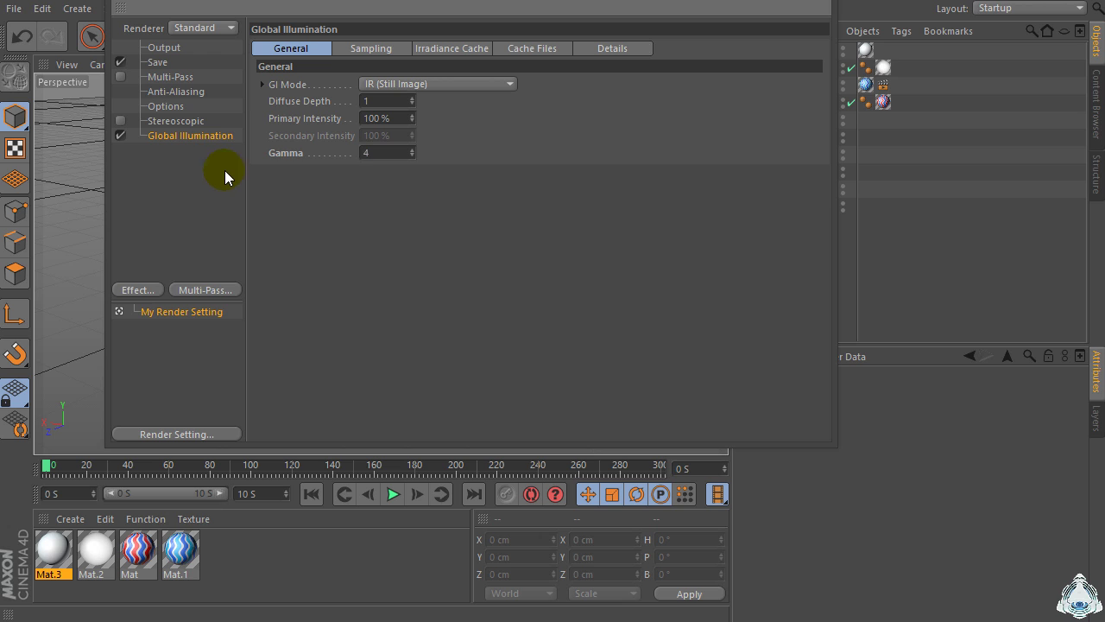
click(412, 98)
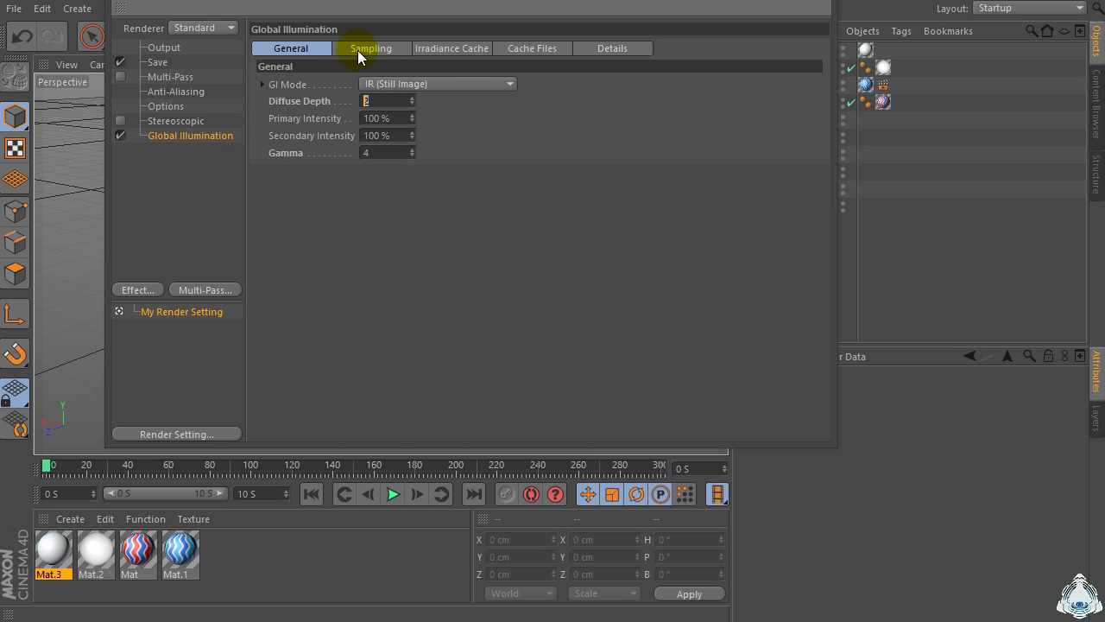
- Set the Global Illumination samples to Low and the irradiance cache record density to Custom, and close the render settings
click(357, 49)
click(412, 83)
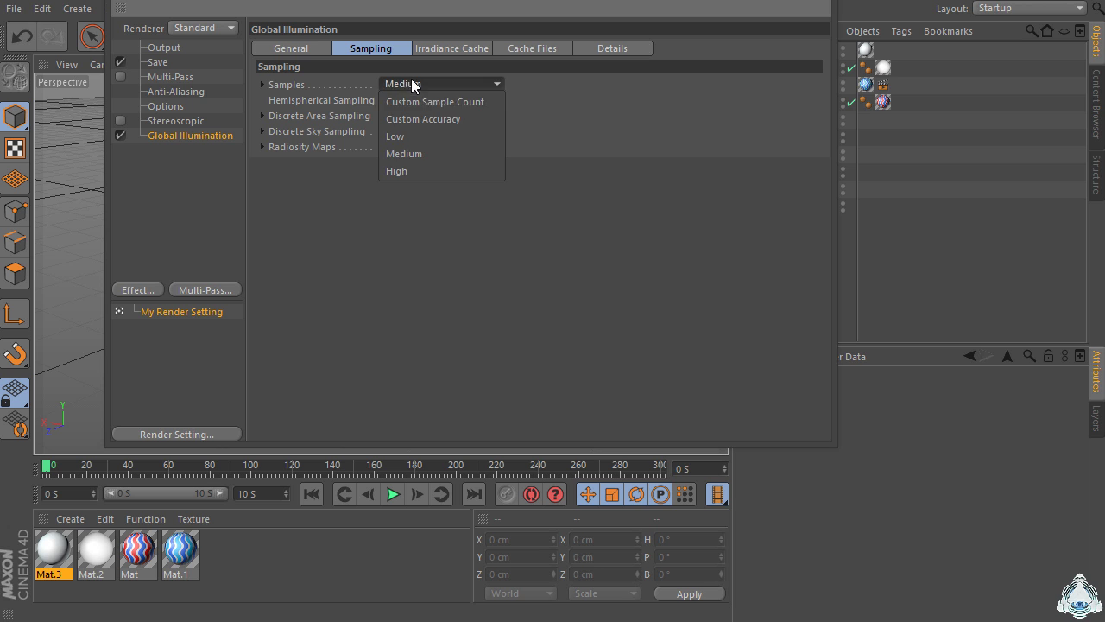
click(436, 135)
click(444, 49)
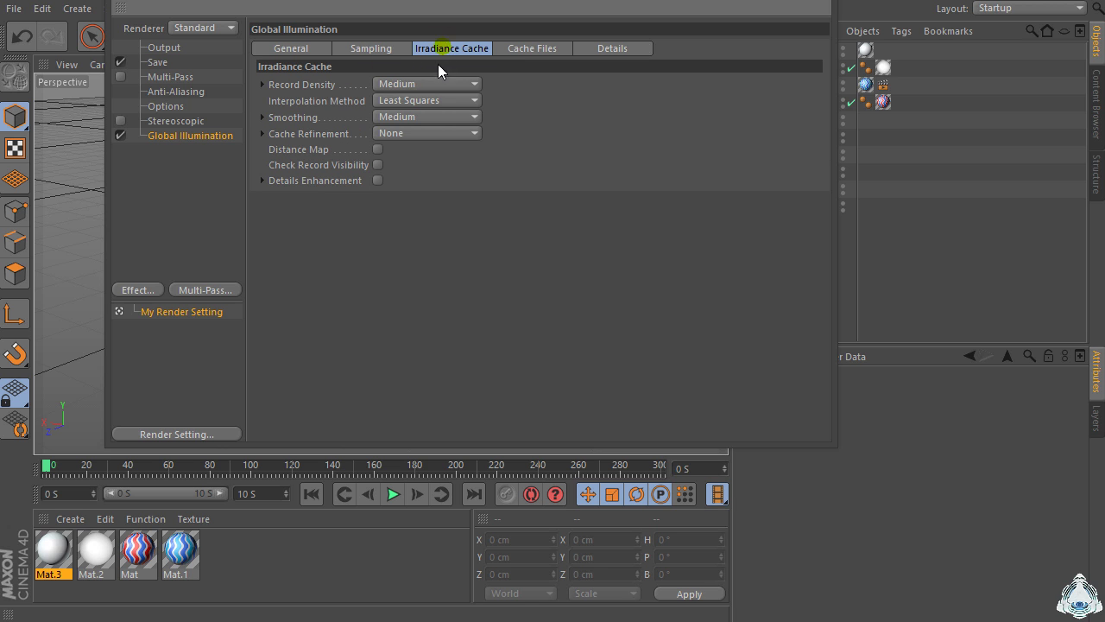
click(397, 84)
click(412, 105)
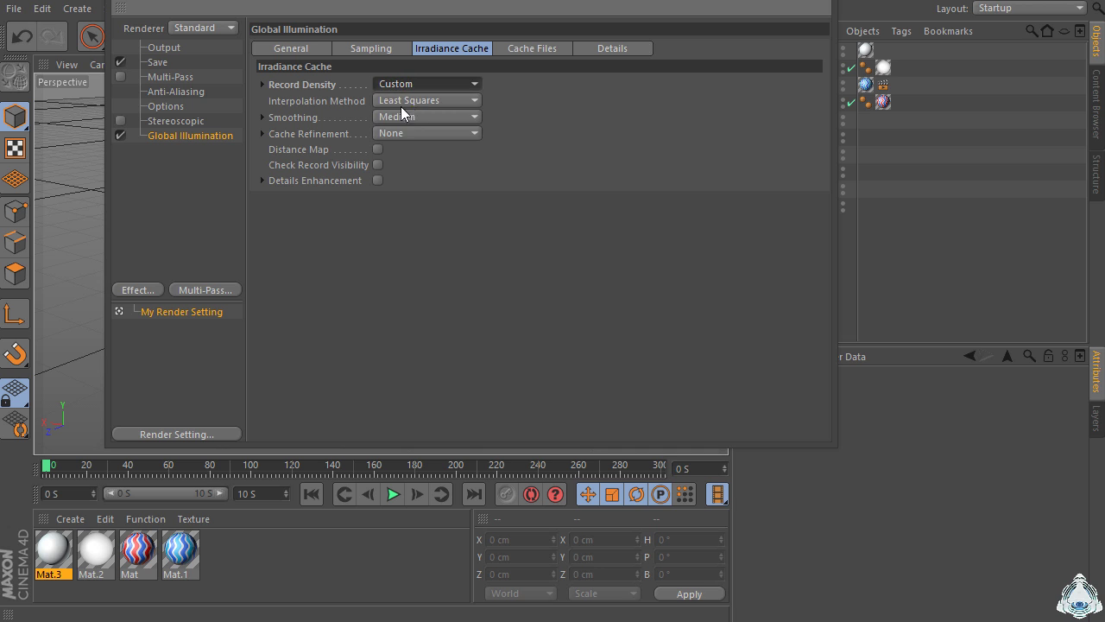
click(520, 50)
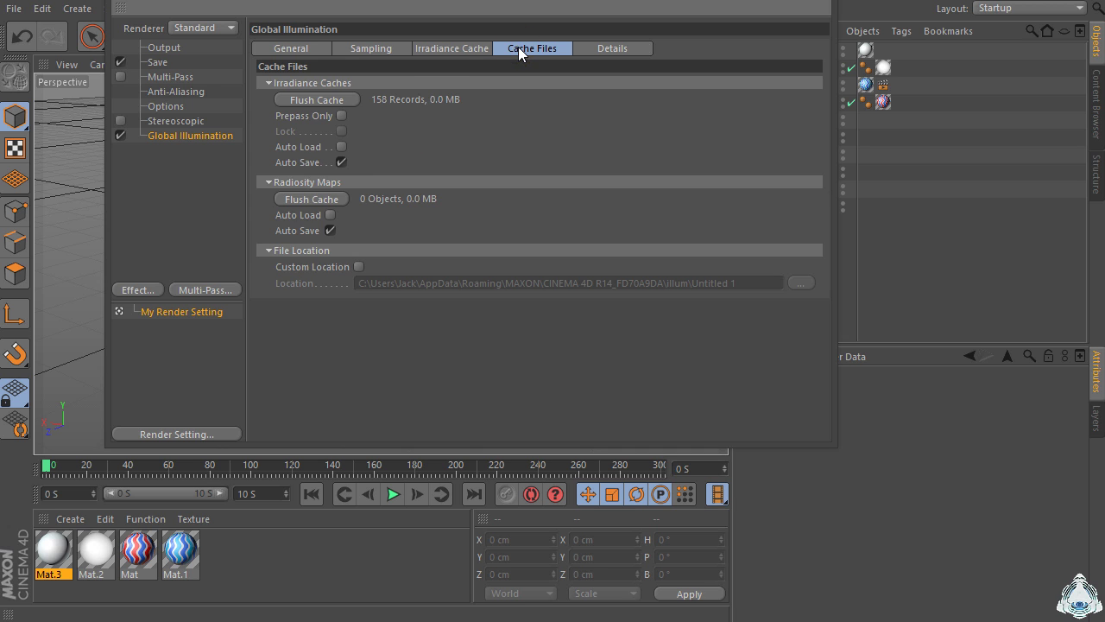
click(461, 48)
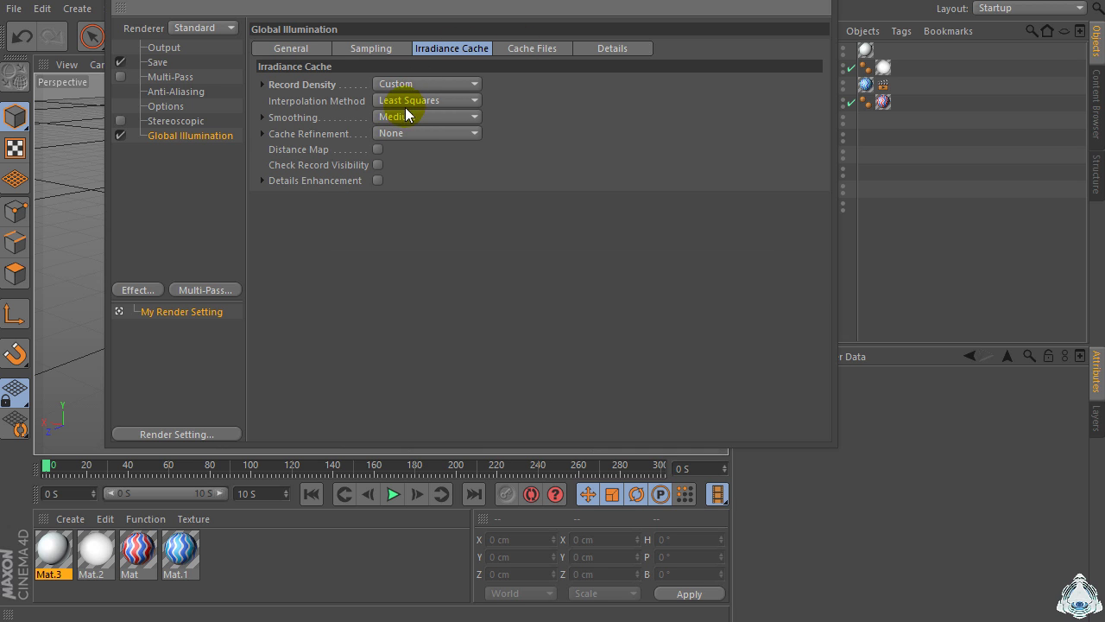
click(278, 50)
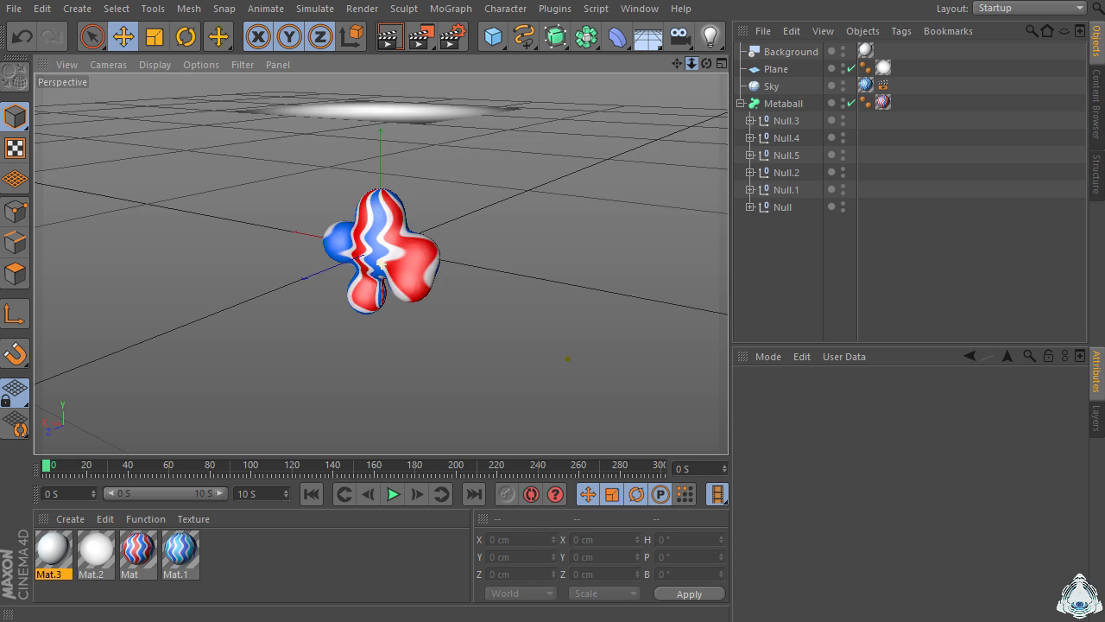
- Play the Metaball animation, pause it at about frame 38, and render the active view
mouse_move(692, 63)
mouse_down()
mouse_move(756, 63)
mouse_move(707, 35)
mouse_move(721, 63)
mouse_move(678, 68)
mouse_move(681, 79)
mouse_up()
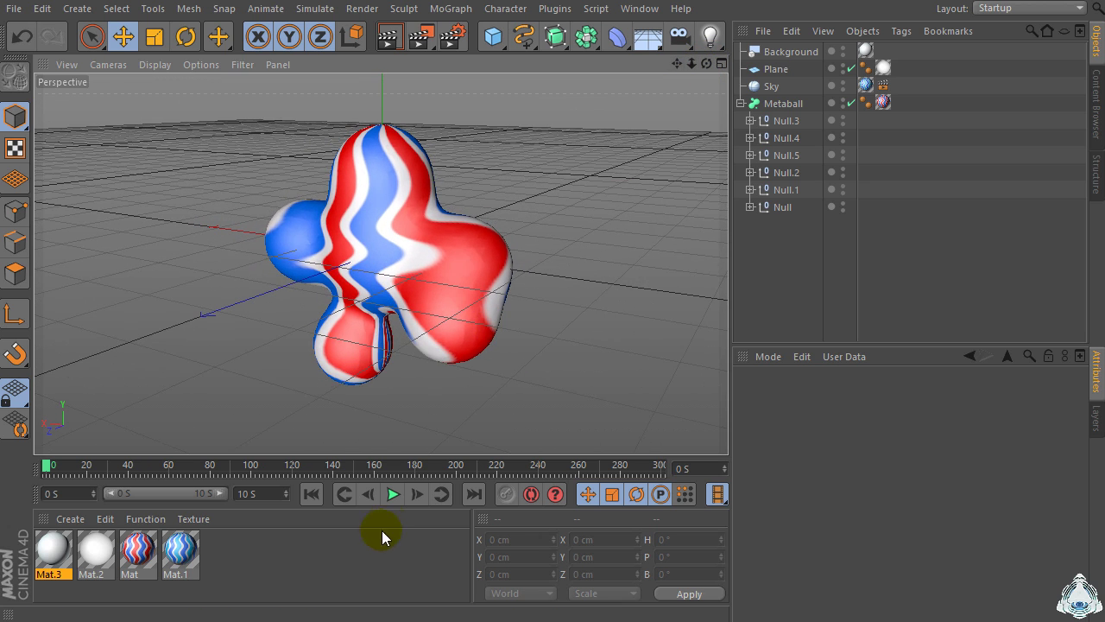
click(392, 500)
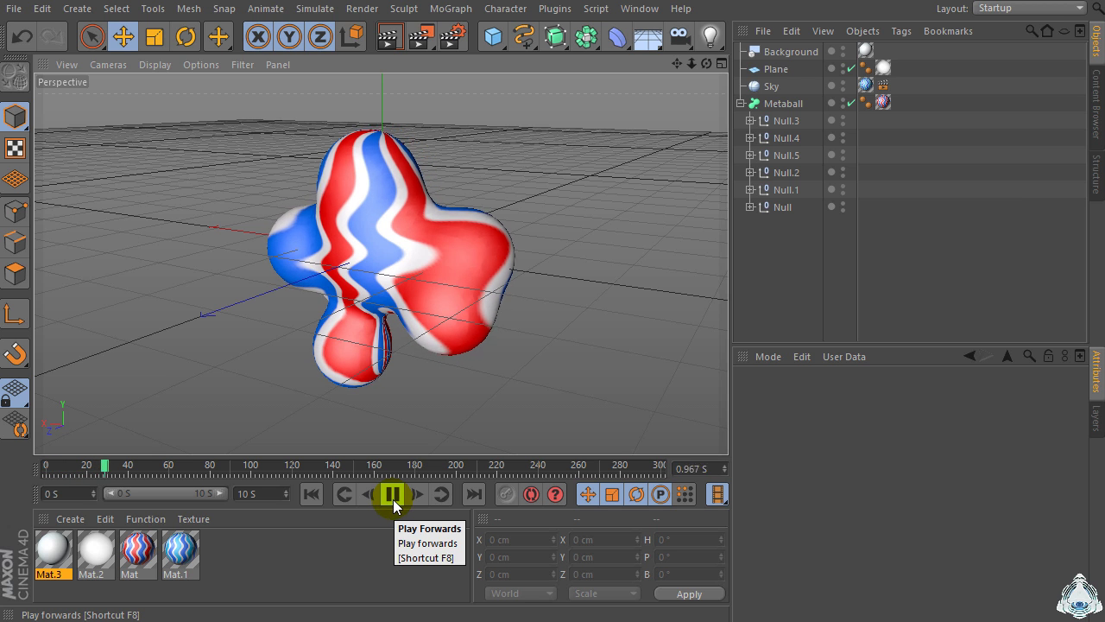
click(392, 499)
mouse_move(693, 62)
mouse_down()
mouse_move(712, 63)
mouse_move(678, 64)
mouse_move(705, 63)
mouse_up()
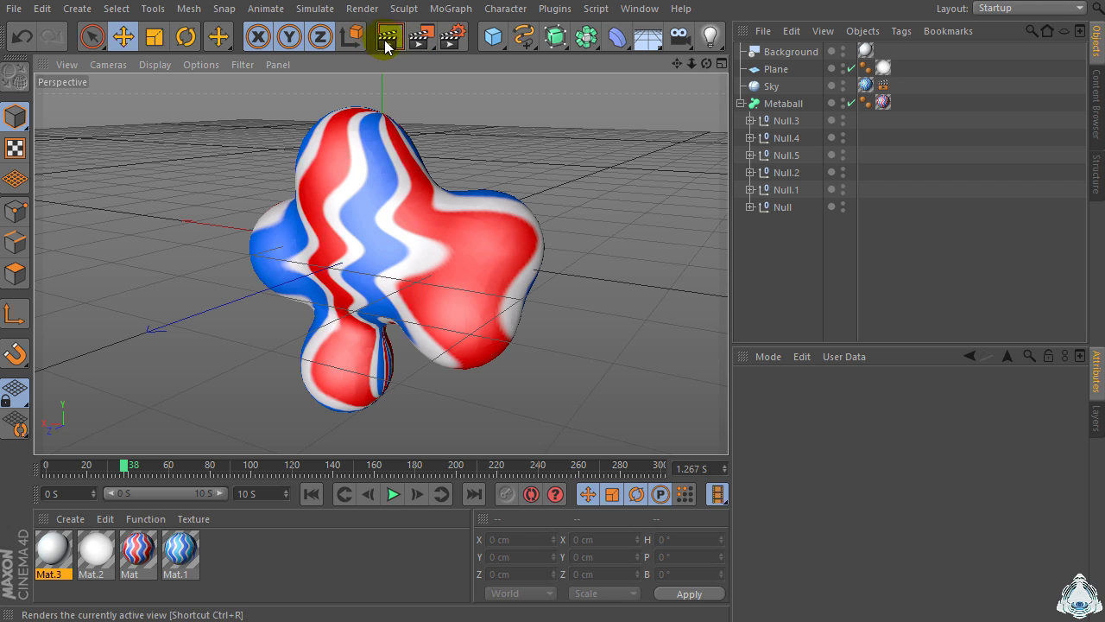
click(389, 43)
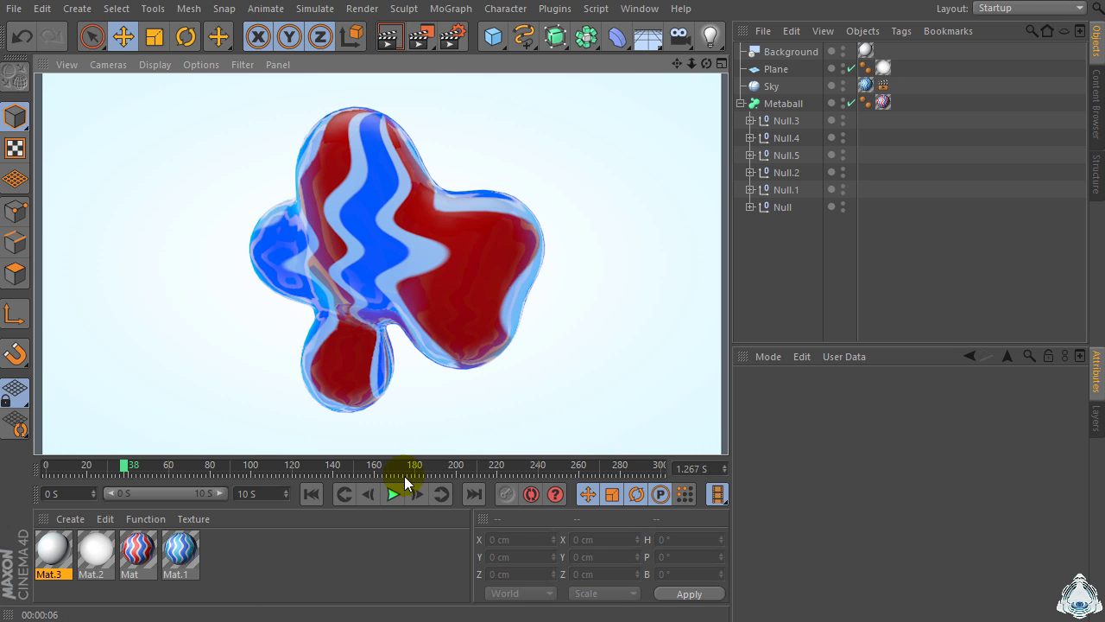
- Set the render's anti-aliasing to Best and close the render settings
click(445, 40)
drag(475, 2, 596, 25)
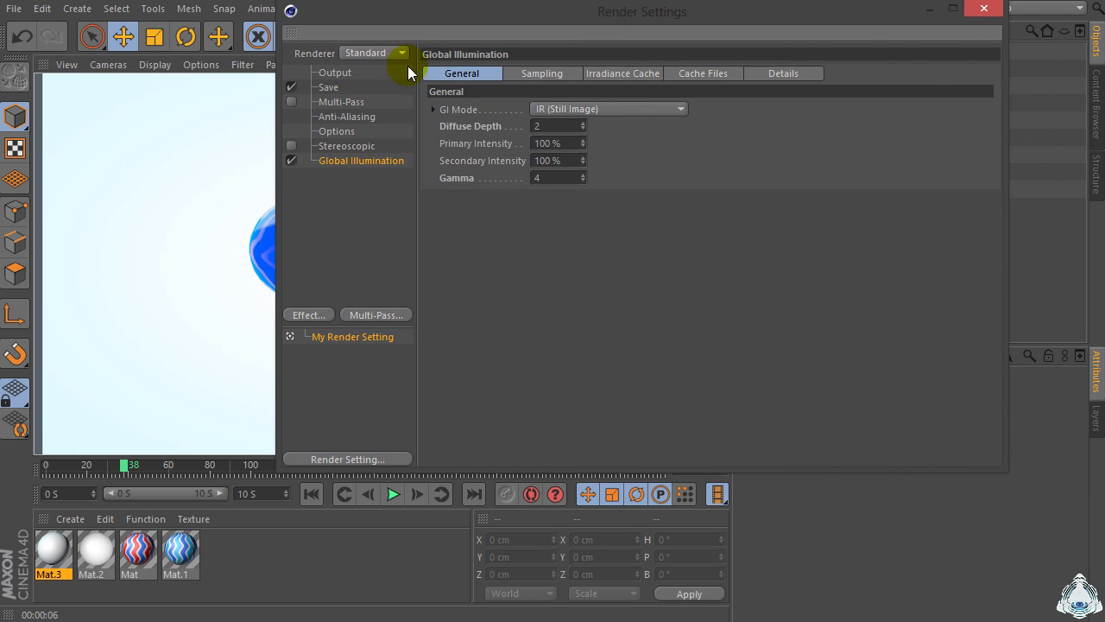
click(333, 118)
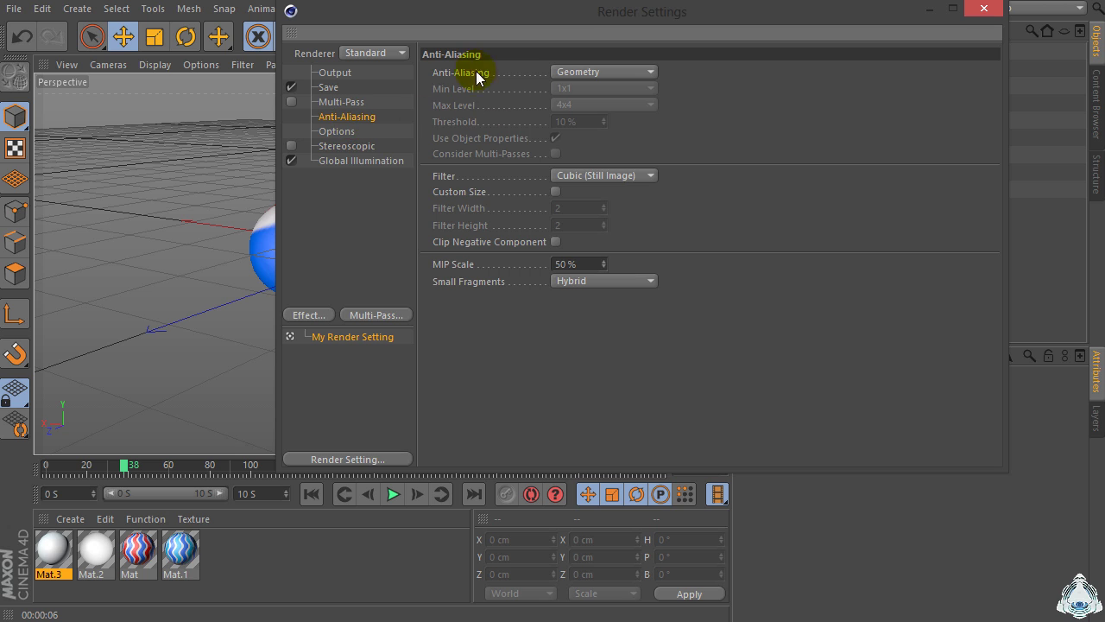
click(571, 72)
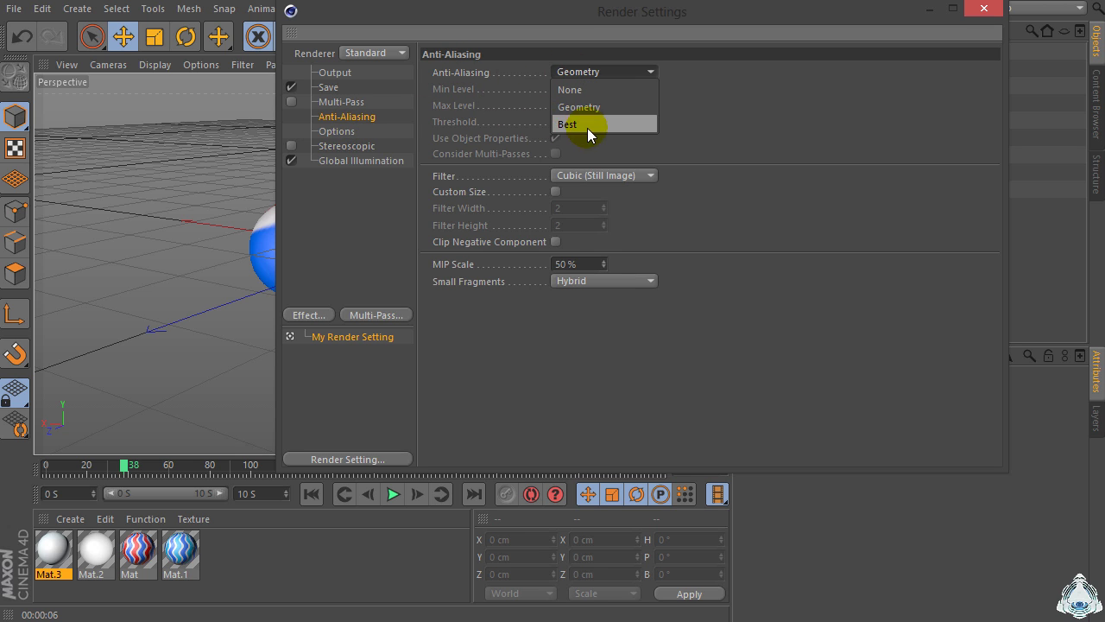
click(587, 124)
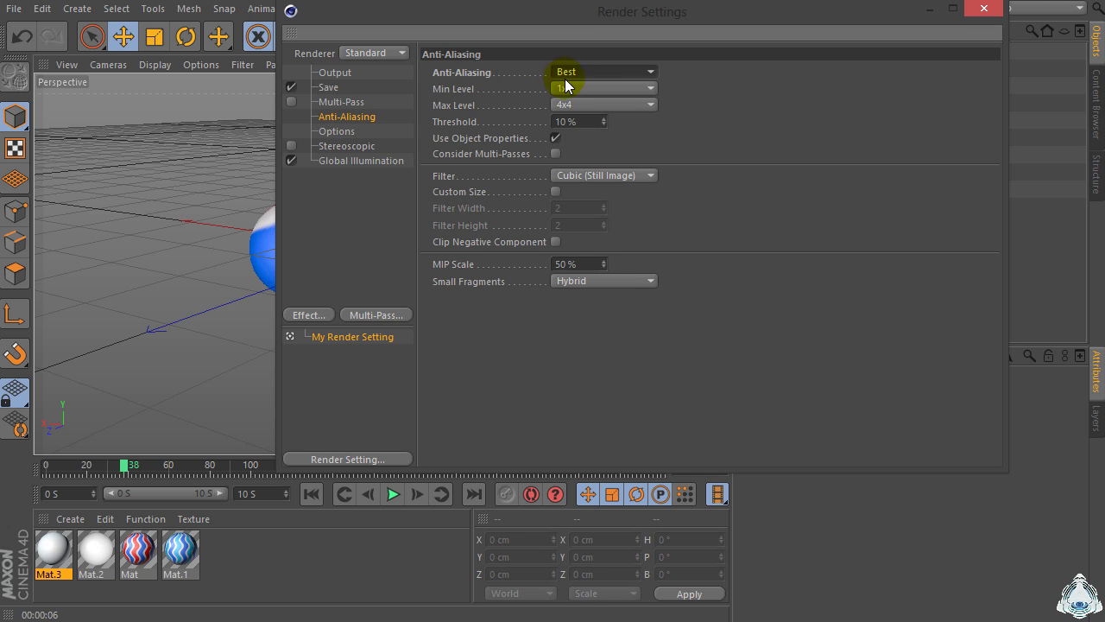
click(984, 8)
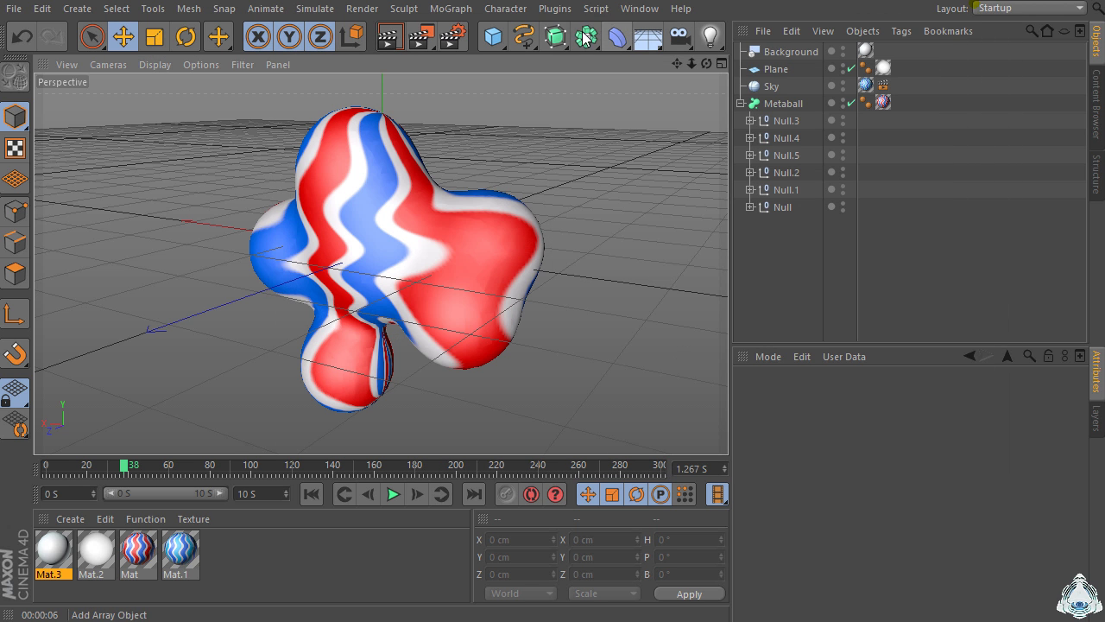
- Play the Metaball animation through its loop, pause it at frame 18, and render the active view
mouse_move(691, 69)
mouse_down()
mouse_move(700, 82)
mouse_move(701, 67)
mouse_up()
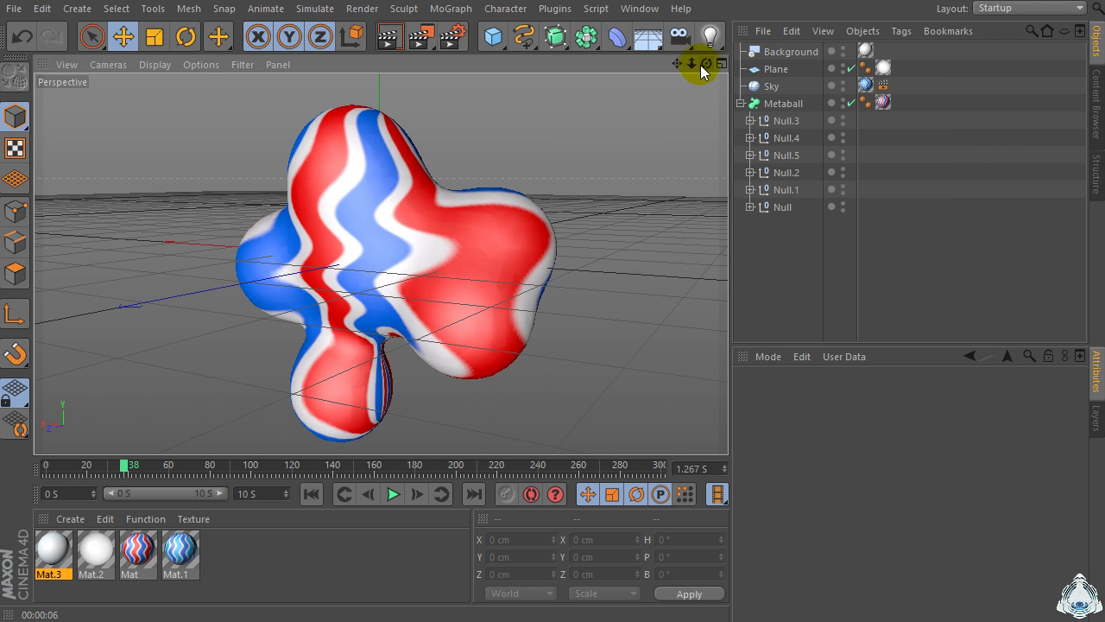
click(393, 494)
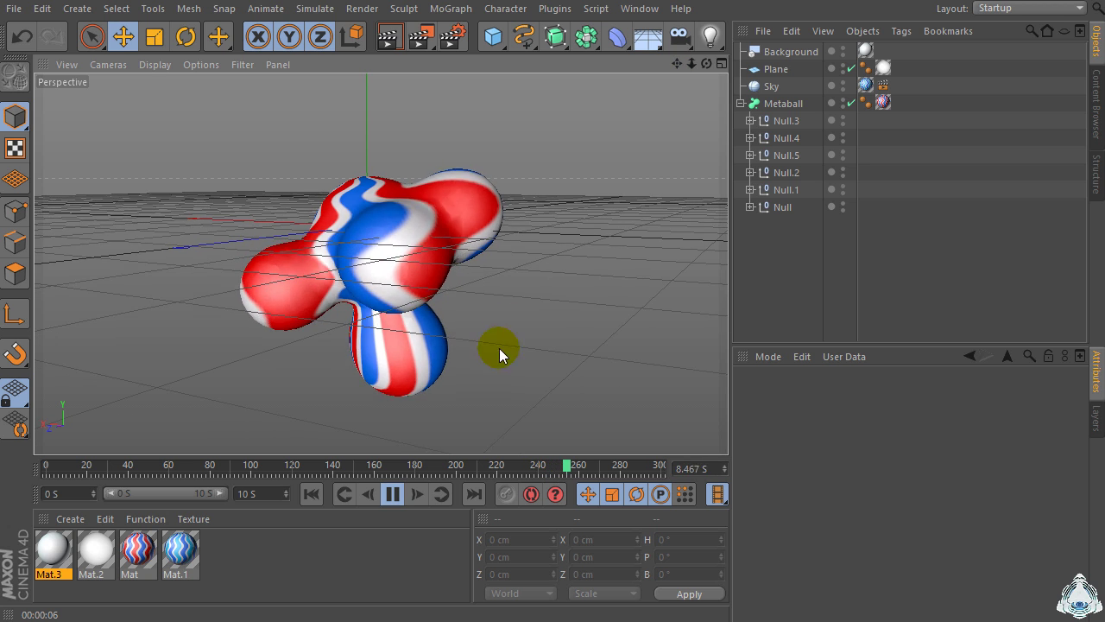
click(392, 494)
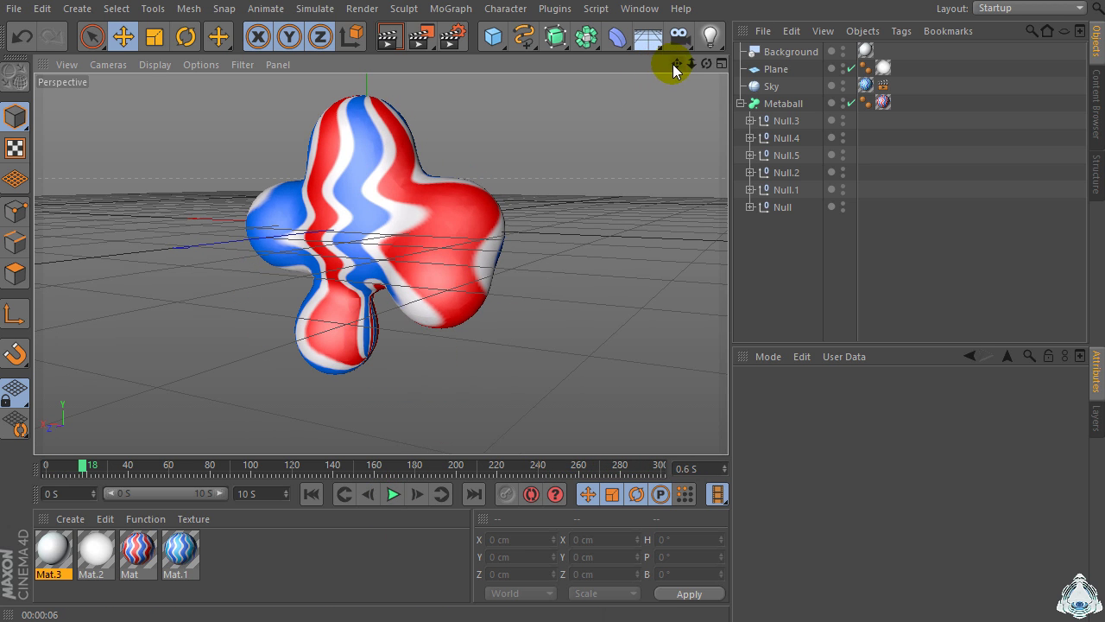
drag(674, 63, 701, 65)
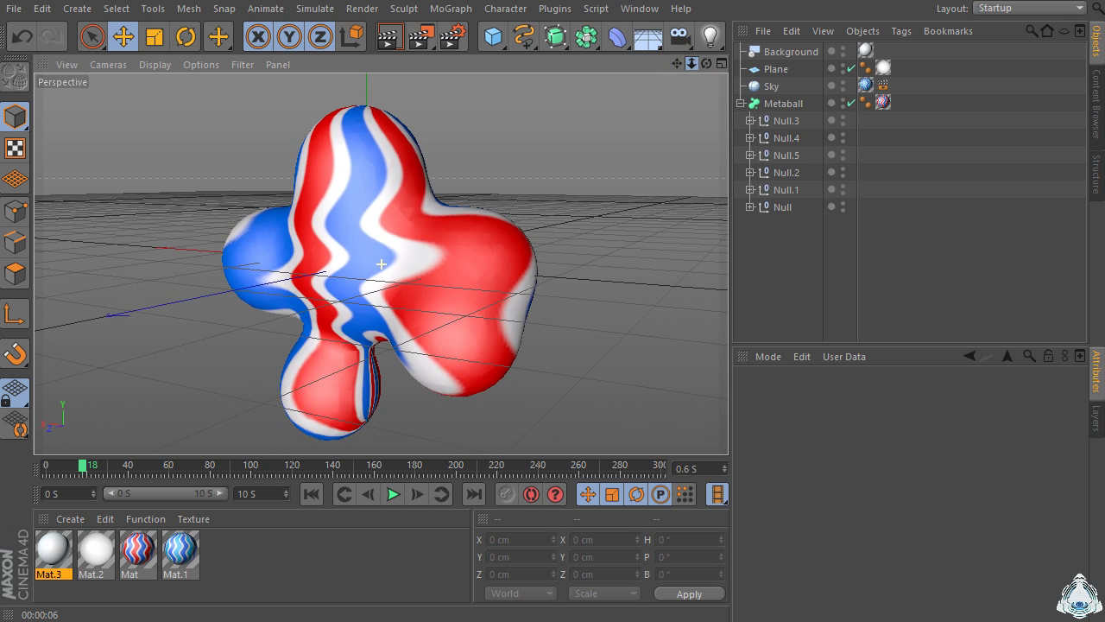
click(391, 38)
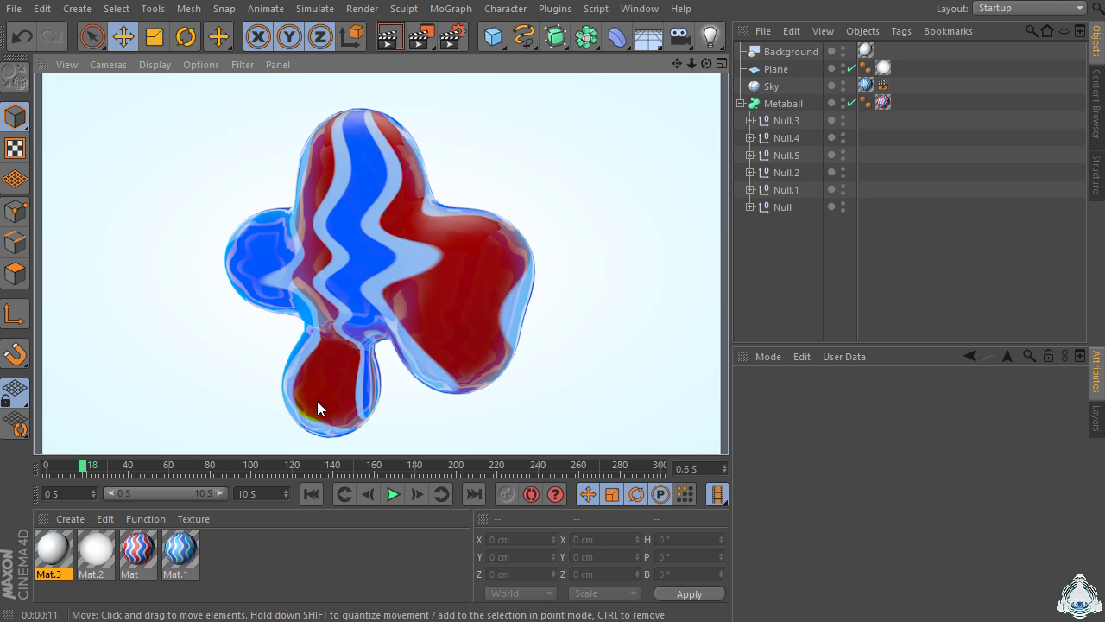
- Play the animation on with a stop at about frame 71, pause it at frame 221, and render the Metaball from another angle
click(388, 495)
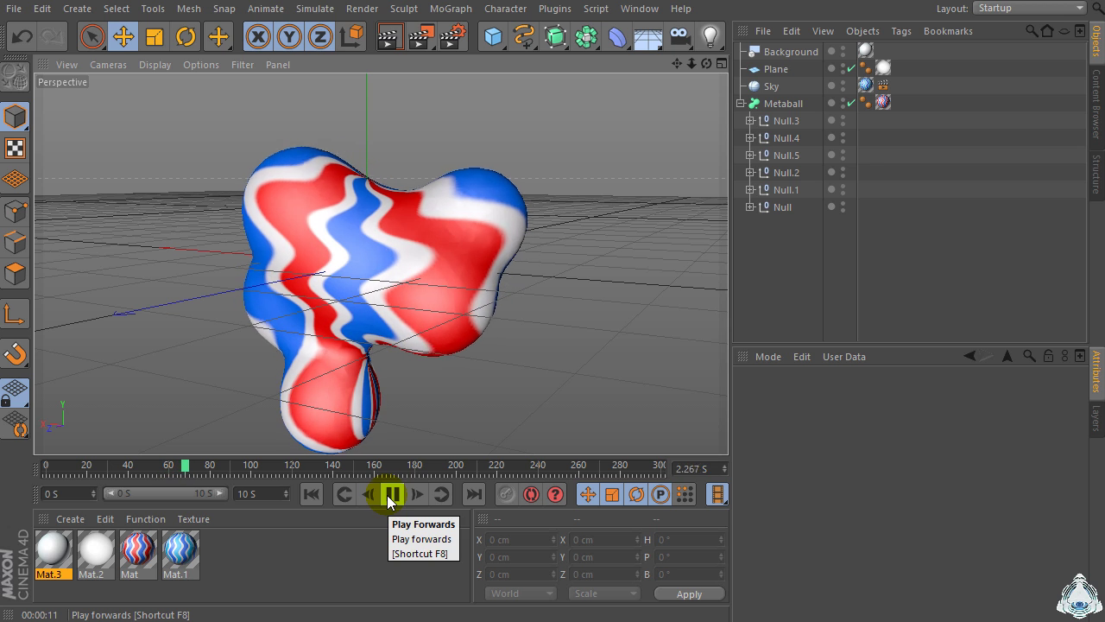
click(388, 495)
drag(680, 64, 667, 32)
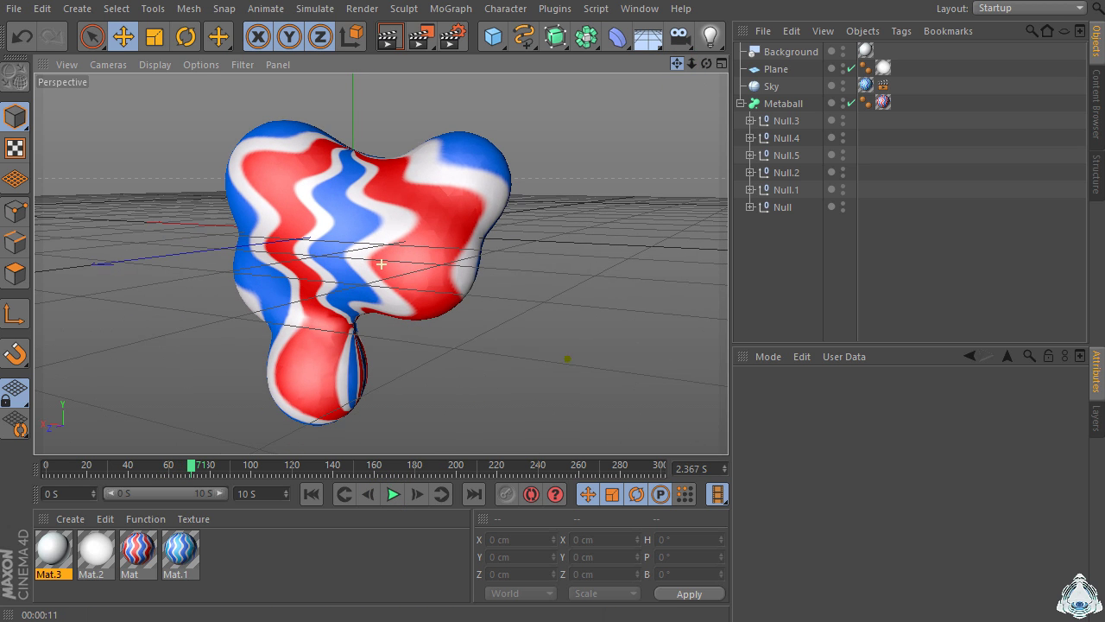
click(398, 495)
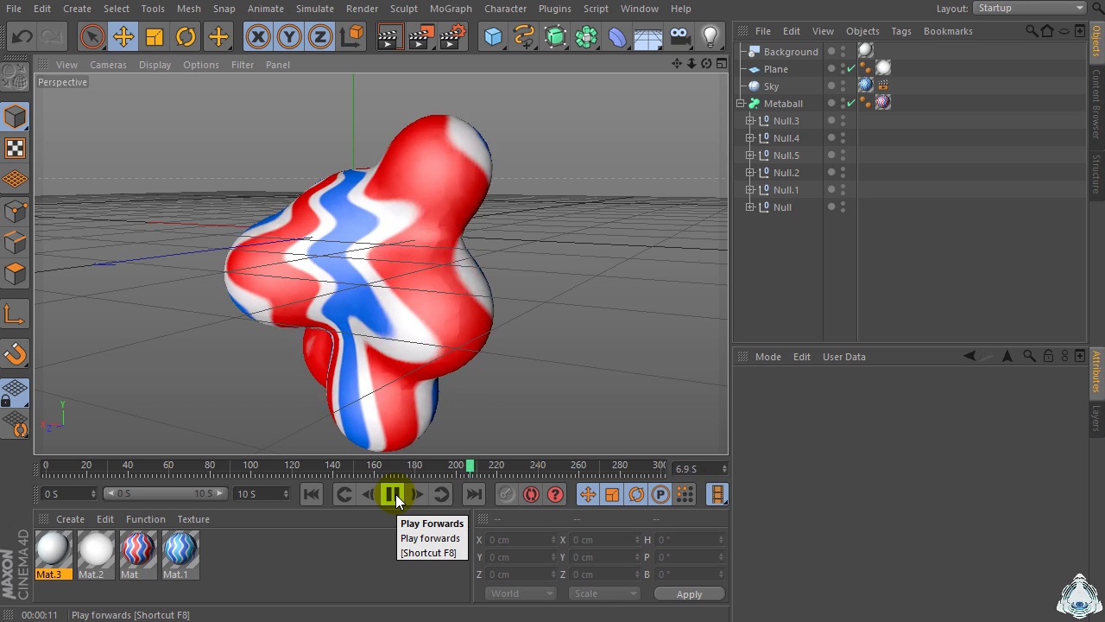
click(393, 494)
drag(694, 65, 406, 69)
drag(678, 64, 567, 359)
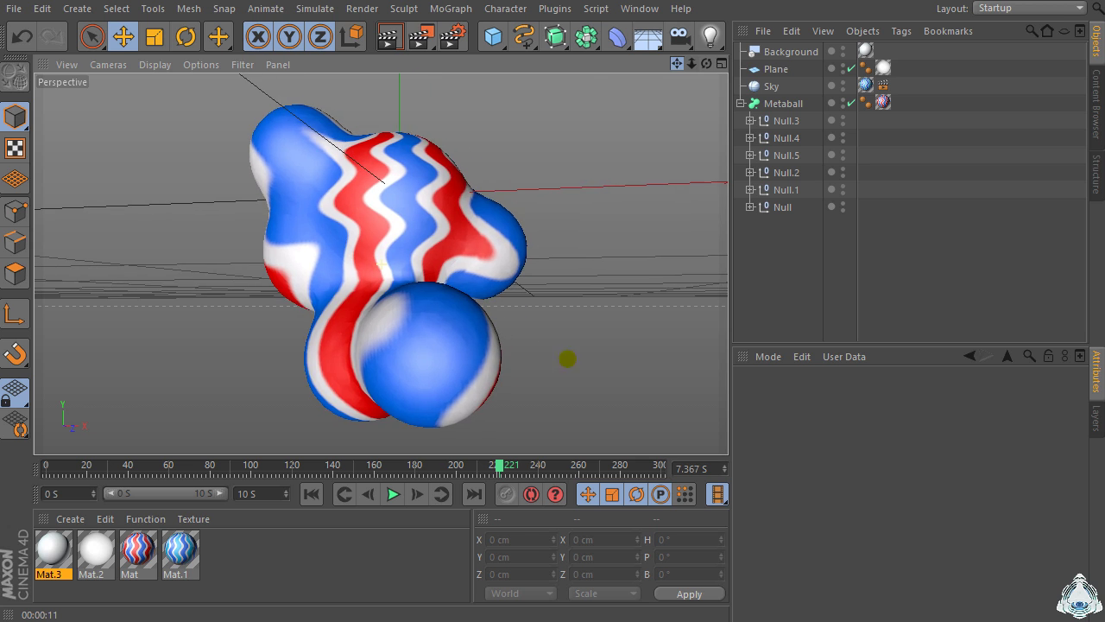
click(395, 41)
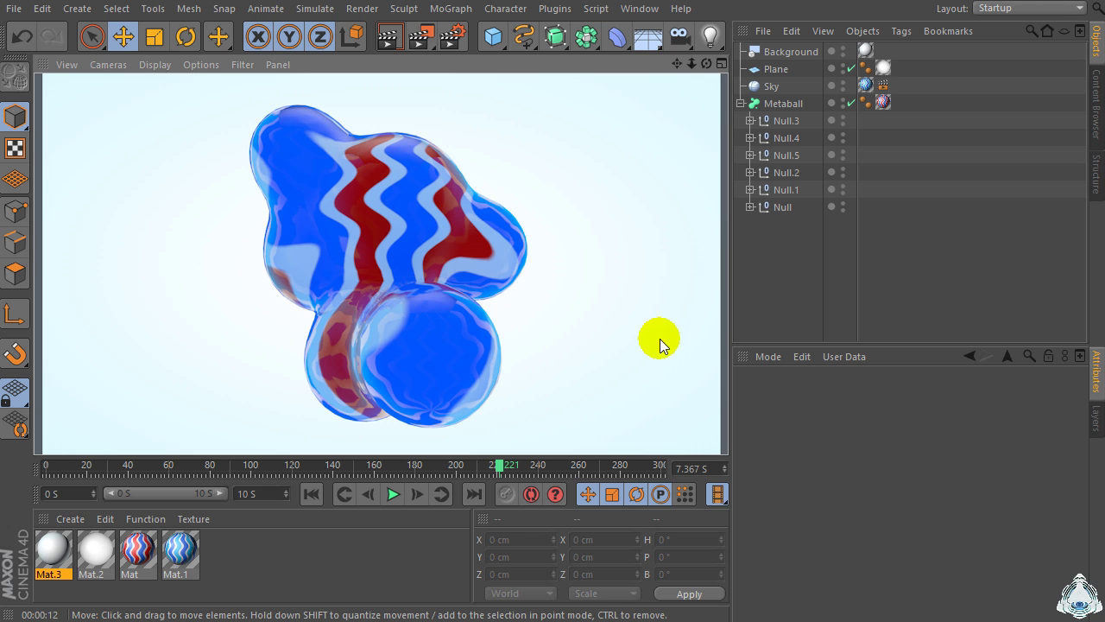
- Play the animation past its loop point, pause it at frame 14, and render the active view from a low angle
click(391, 494)
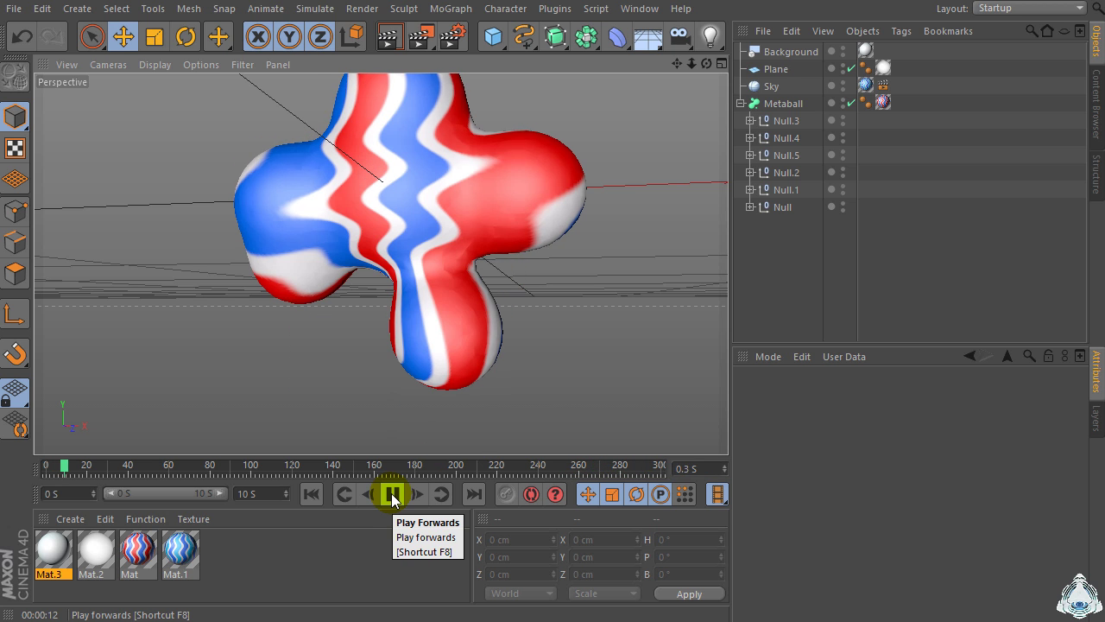
click(393, 495)
drag(676, 64, 638, 112)
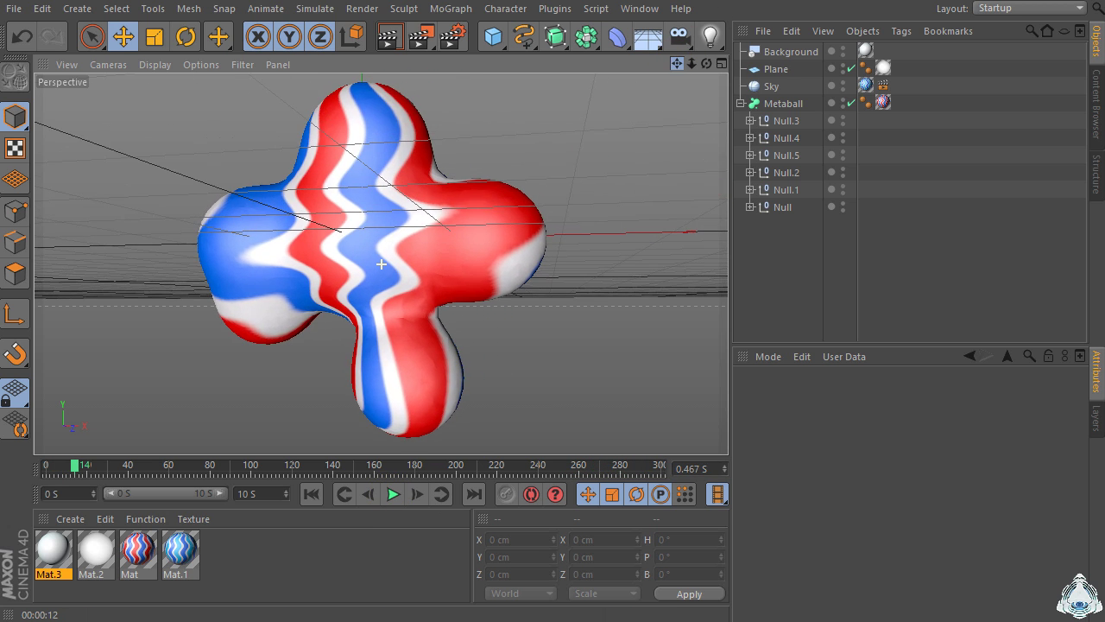
click(398, 40)
- Play and scrub the animation to frame 205, stop playback, and render the Metaball from above
click(391, 494)
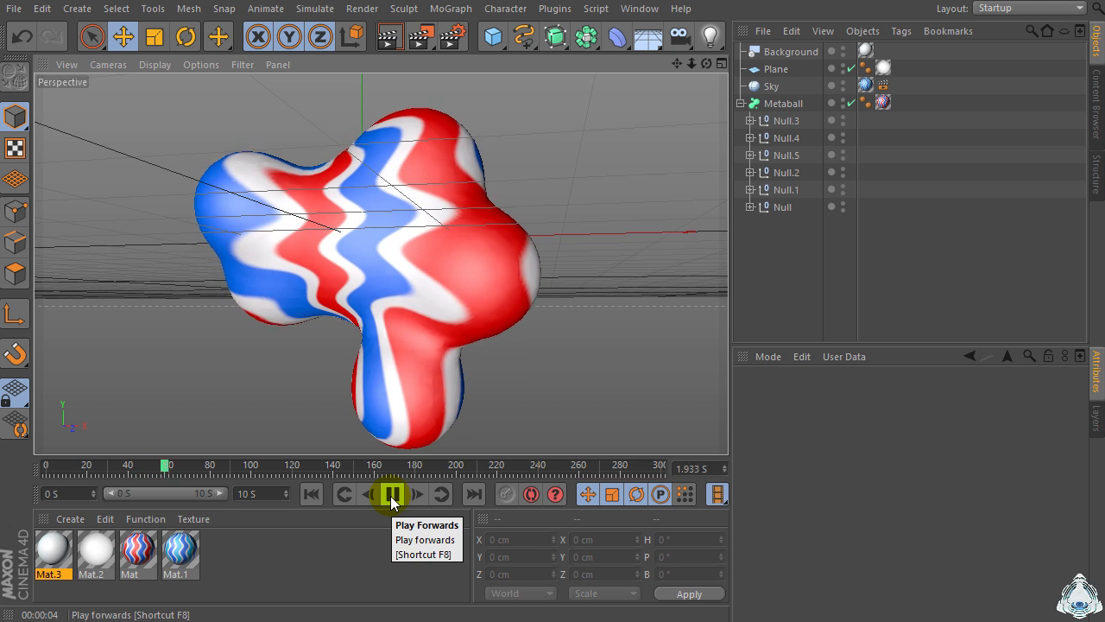
click(391, 495)
drag(707, 64, 639, 65)
click(391, 501)
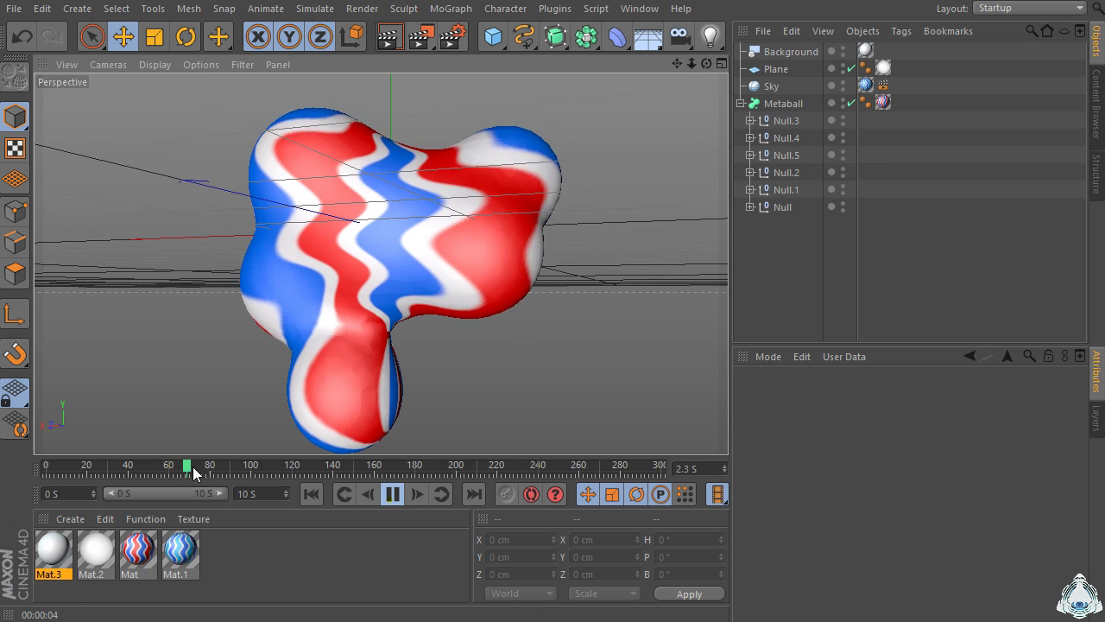
drag(213, 466, 436, 480)
click(398, 490)
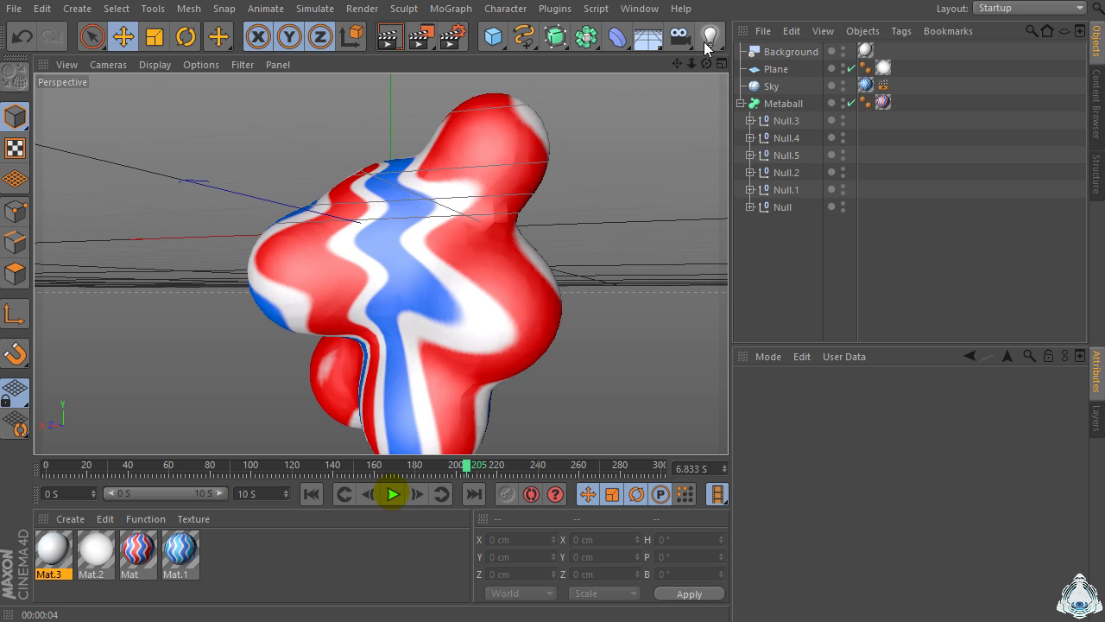
drag(691, 63, 724, 132)
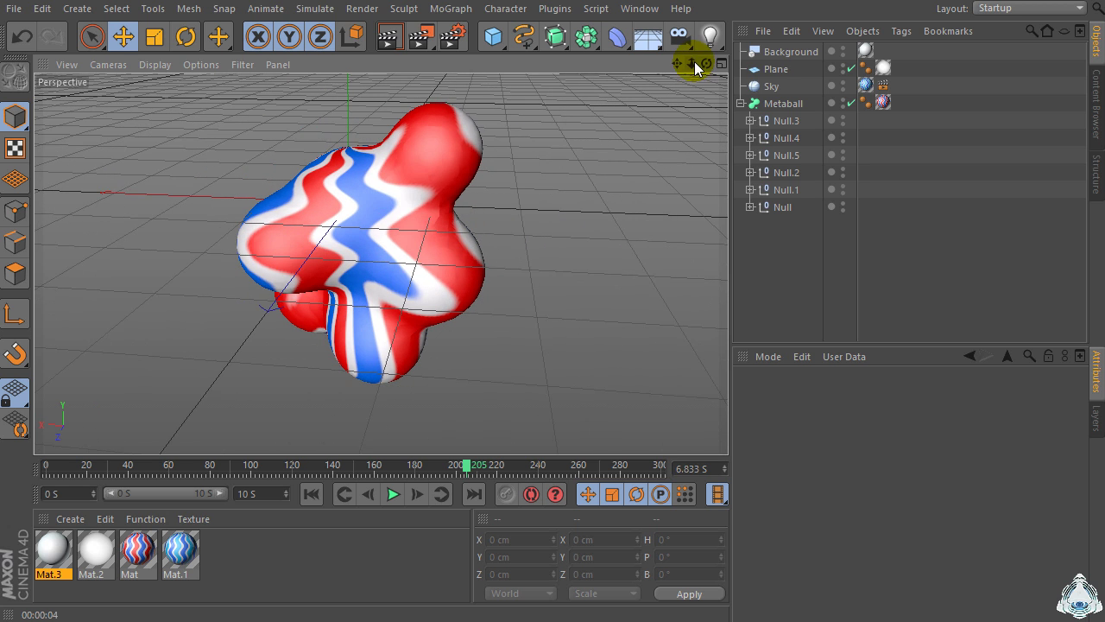
mouse_move(691, 63)
mouse_down()
mouse_move(703, 62)
mouse_move(677, 65)
mouse_move(677, 76)
mouse_move(693, 60)
mouse_up()
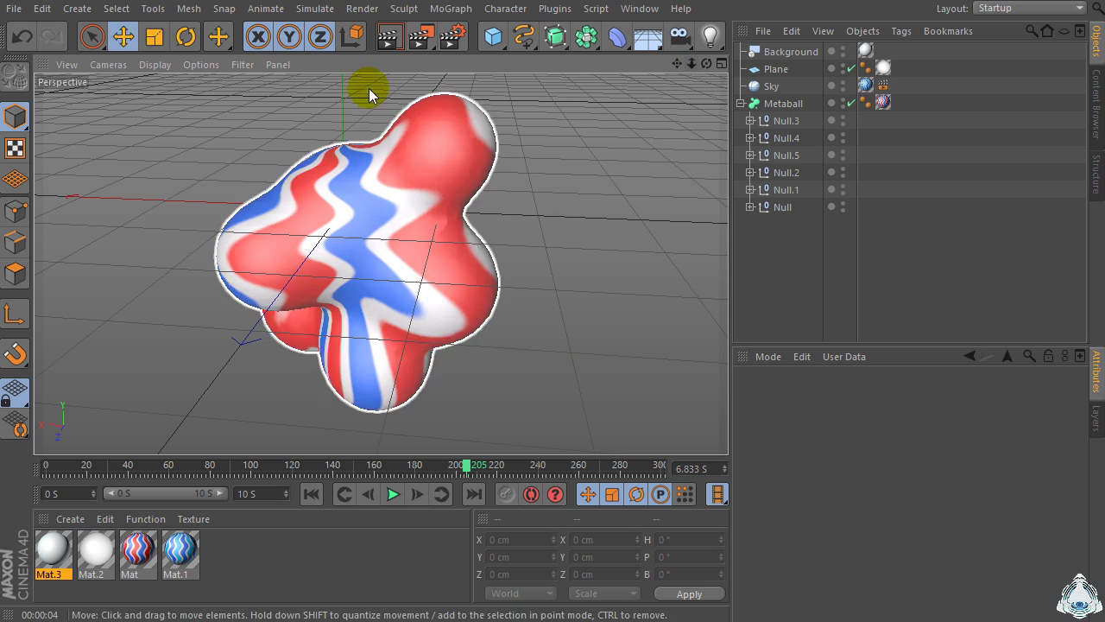
click(390, 36)
click(669, 221)
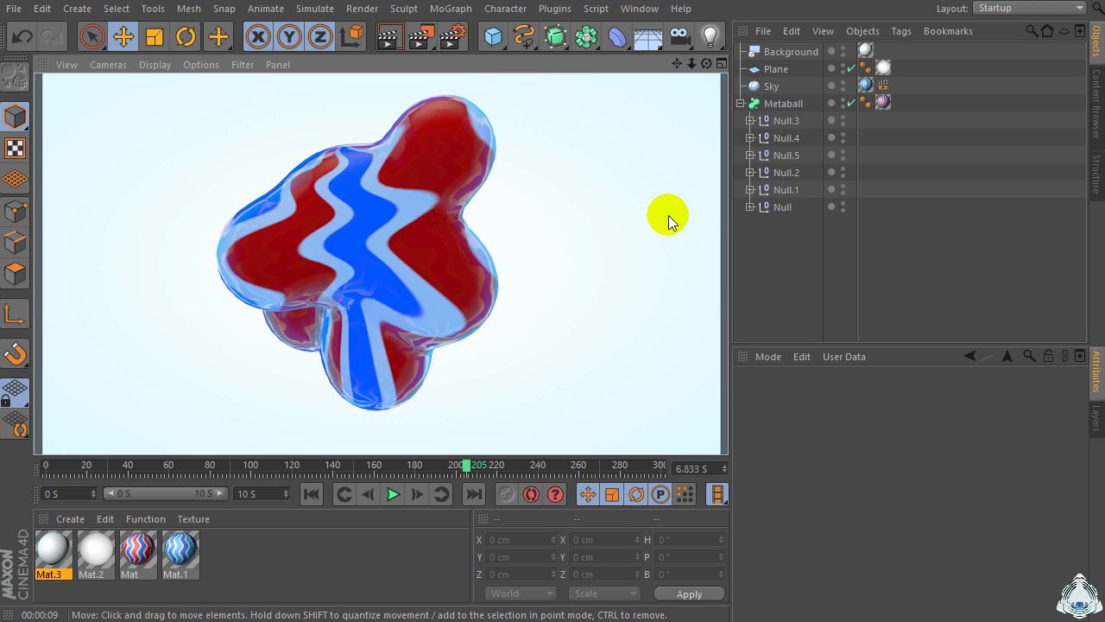